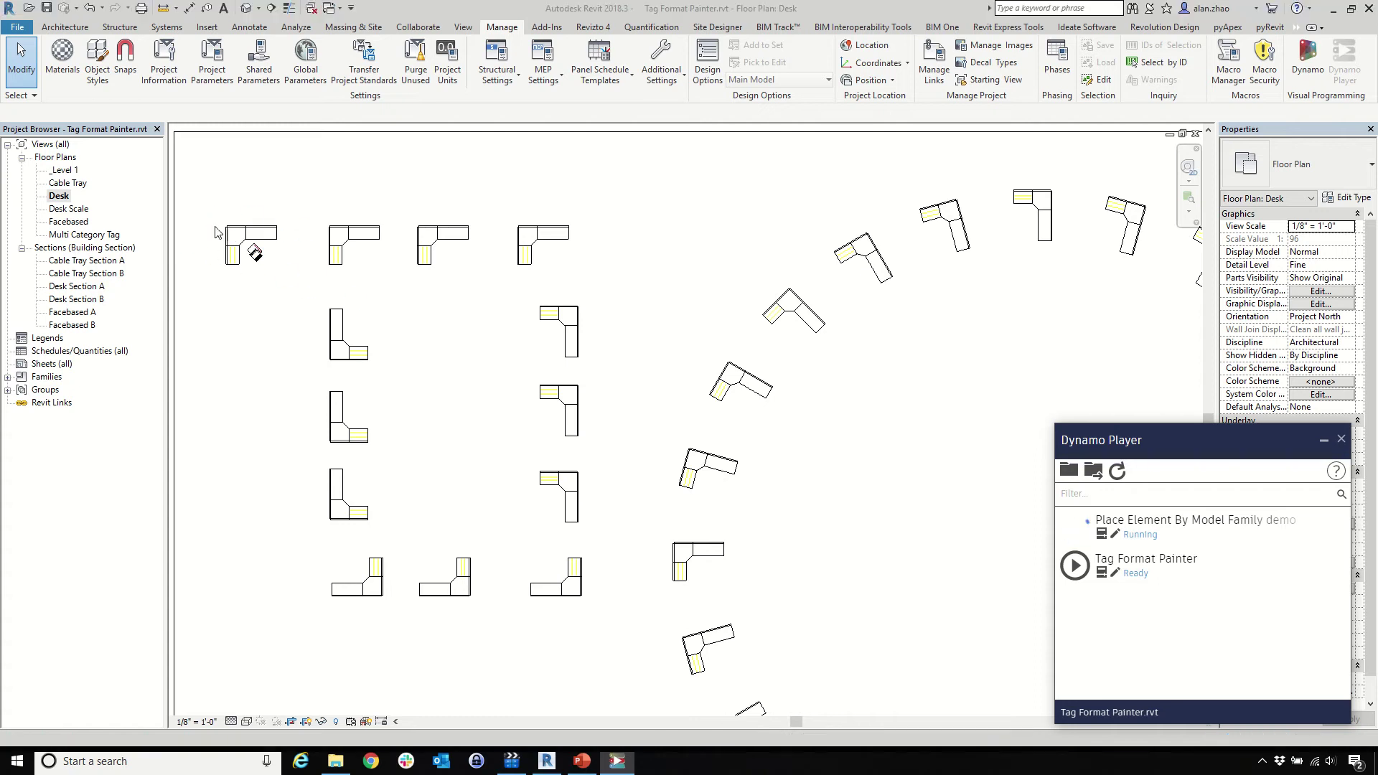
Step: Draw a thin detail line from the chair to the desk corner at the first workstation of the upper row
scroll(214, 217, up, 3)
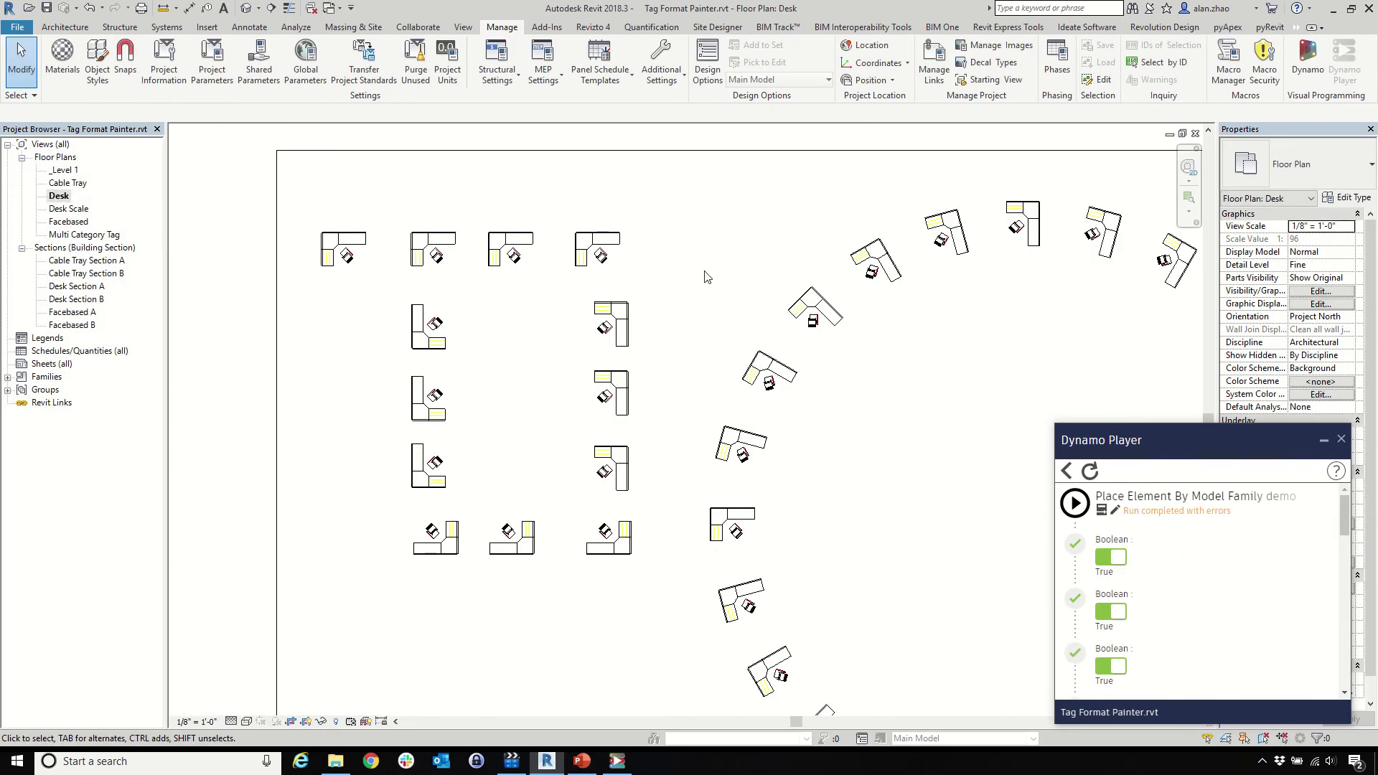
scroll(520, 292, down, 3)
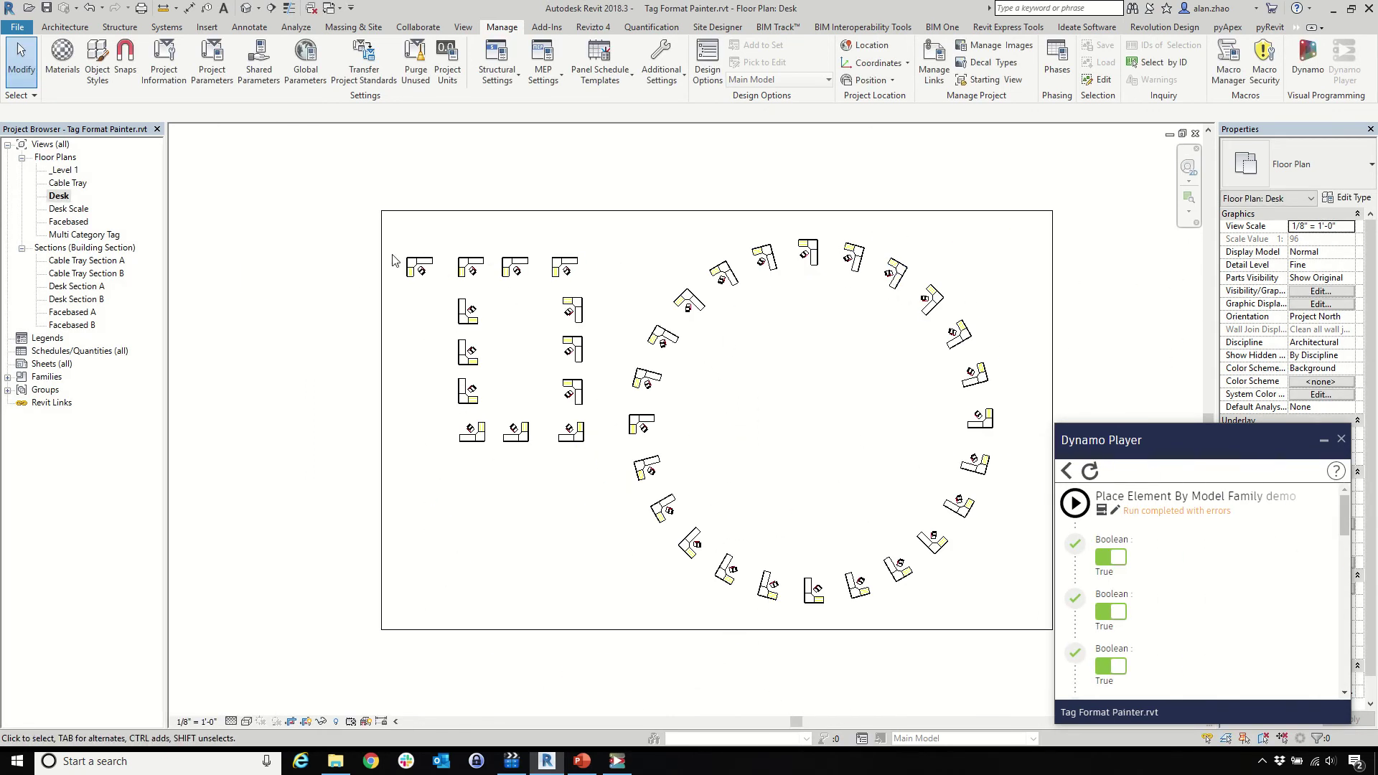
scroll(403, 267, up, 3)
click(249, 27)
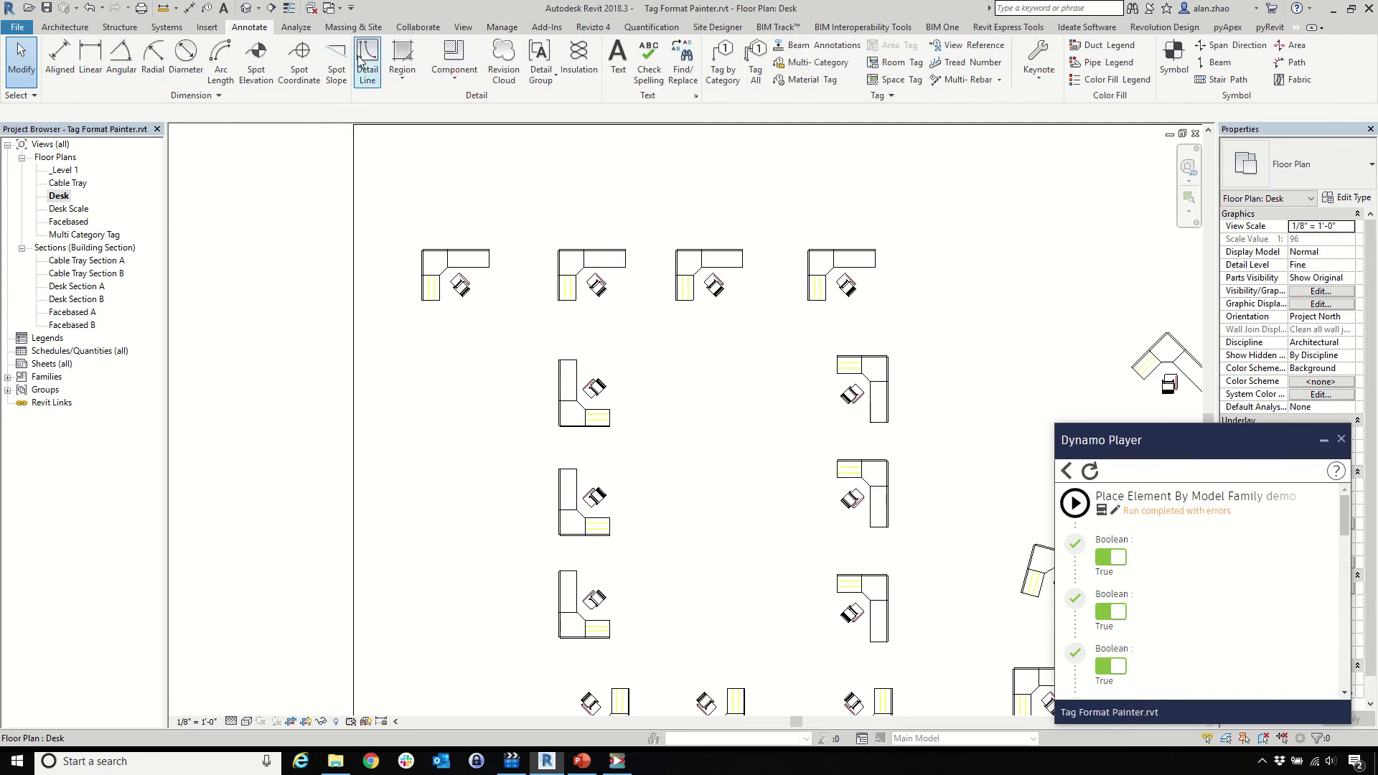
click(782, 437)
key(d)
key(l)
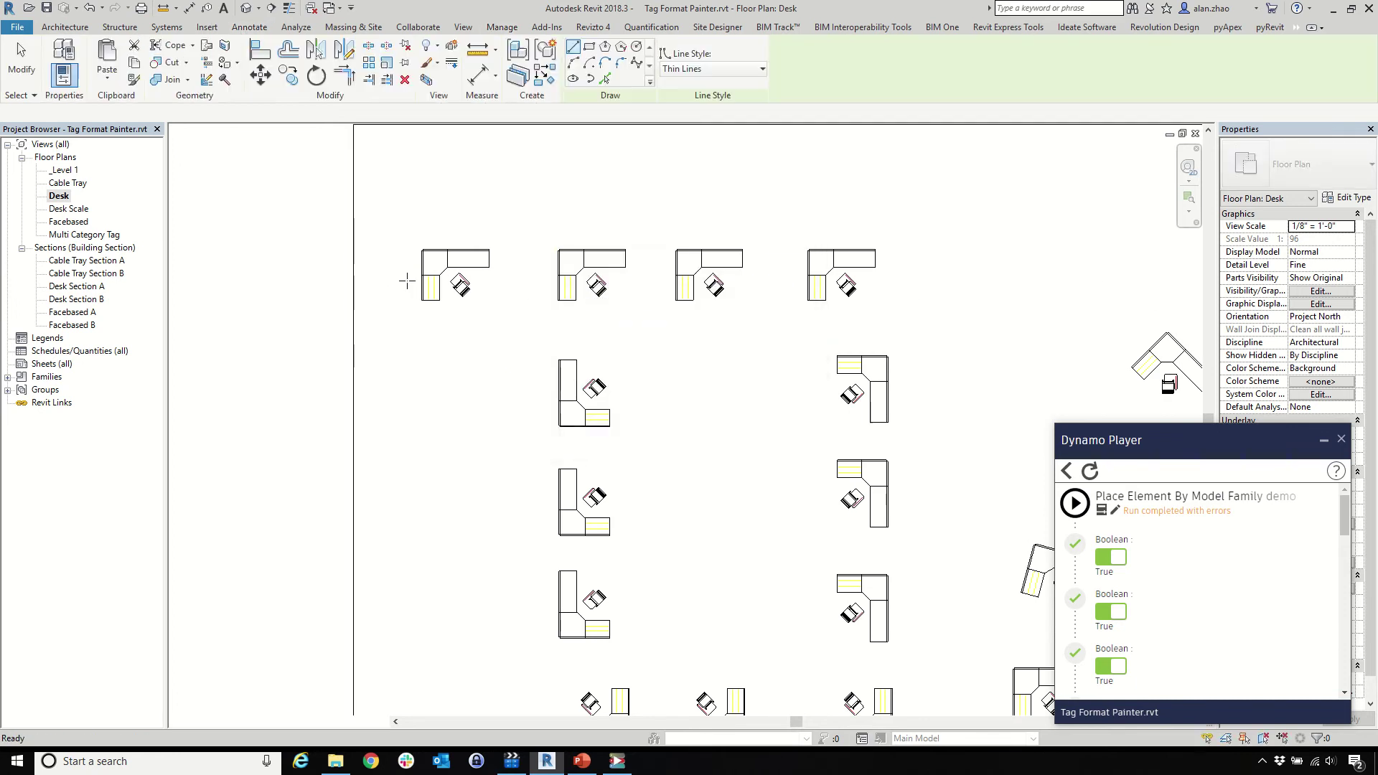
scroll(488, 296, up, 3)
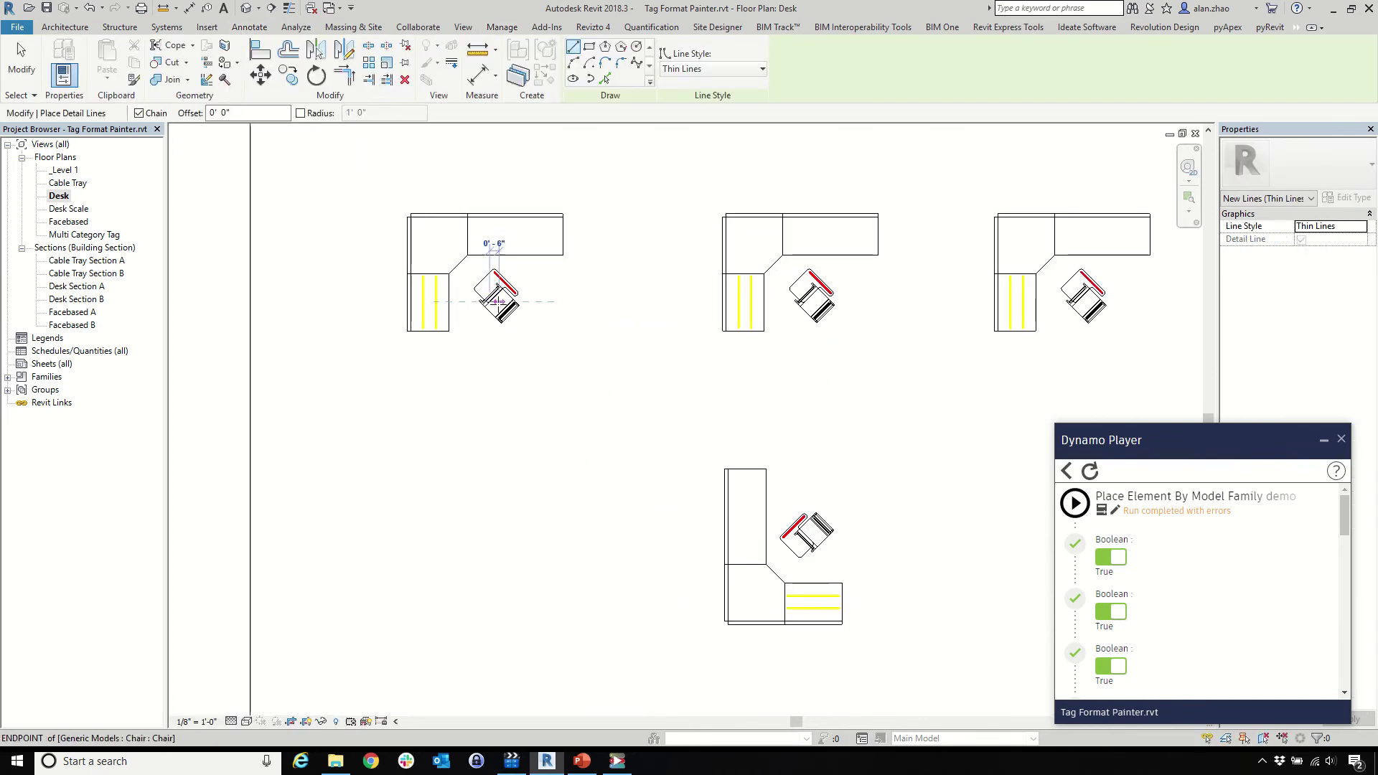
click(429, 242)
Step: Draw another thin detail line from the chair to the desk corner at an angled workstation in the circular layout
scroll(432, 331, down, 2)
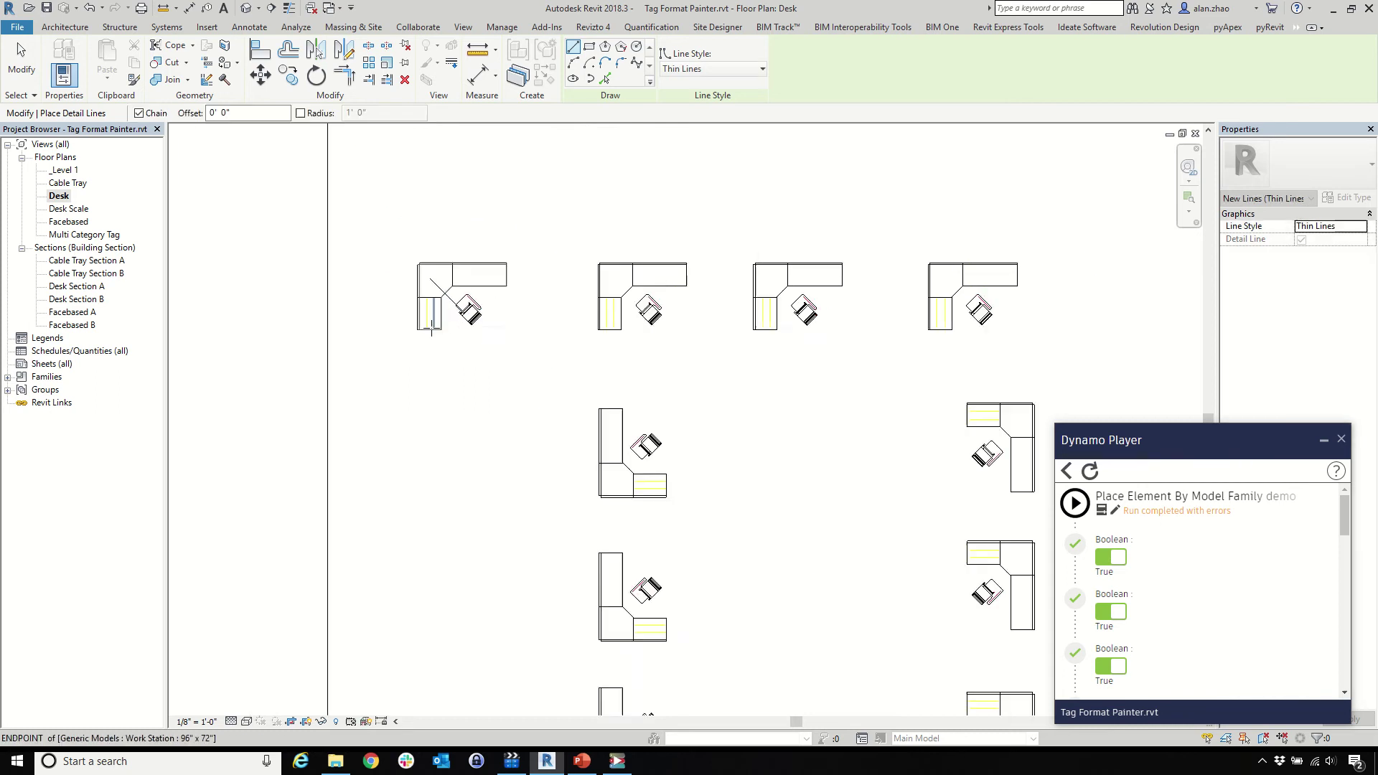
scroll(1024, 313, down, 2)
scroll(1098, 271, up, 4)
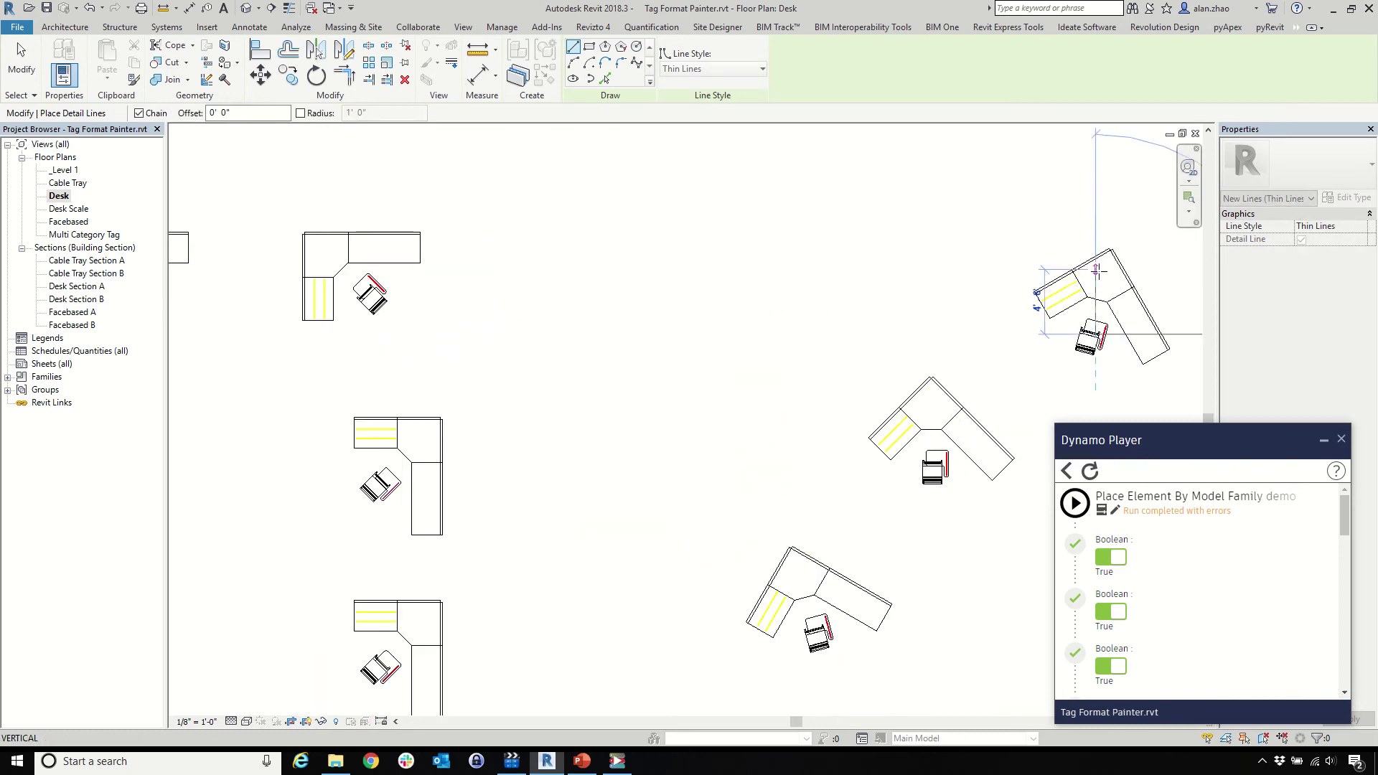
key(Escape)
key(Escape)
scroll(907, 278, down, 2)
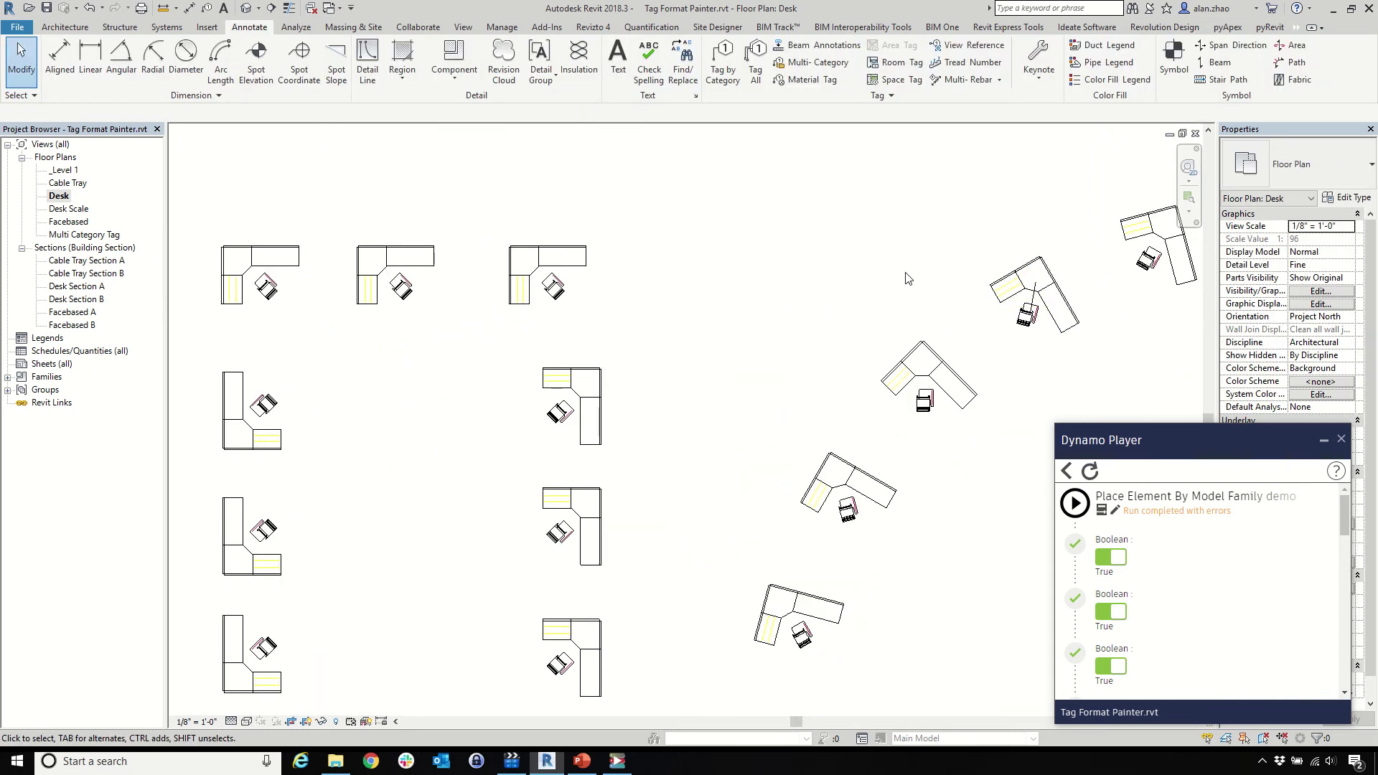
Step: Return Dynamo Player to its list of scripts
scroll(906, 278, down, 3)
scroll(600, 238, up, 2)
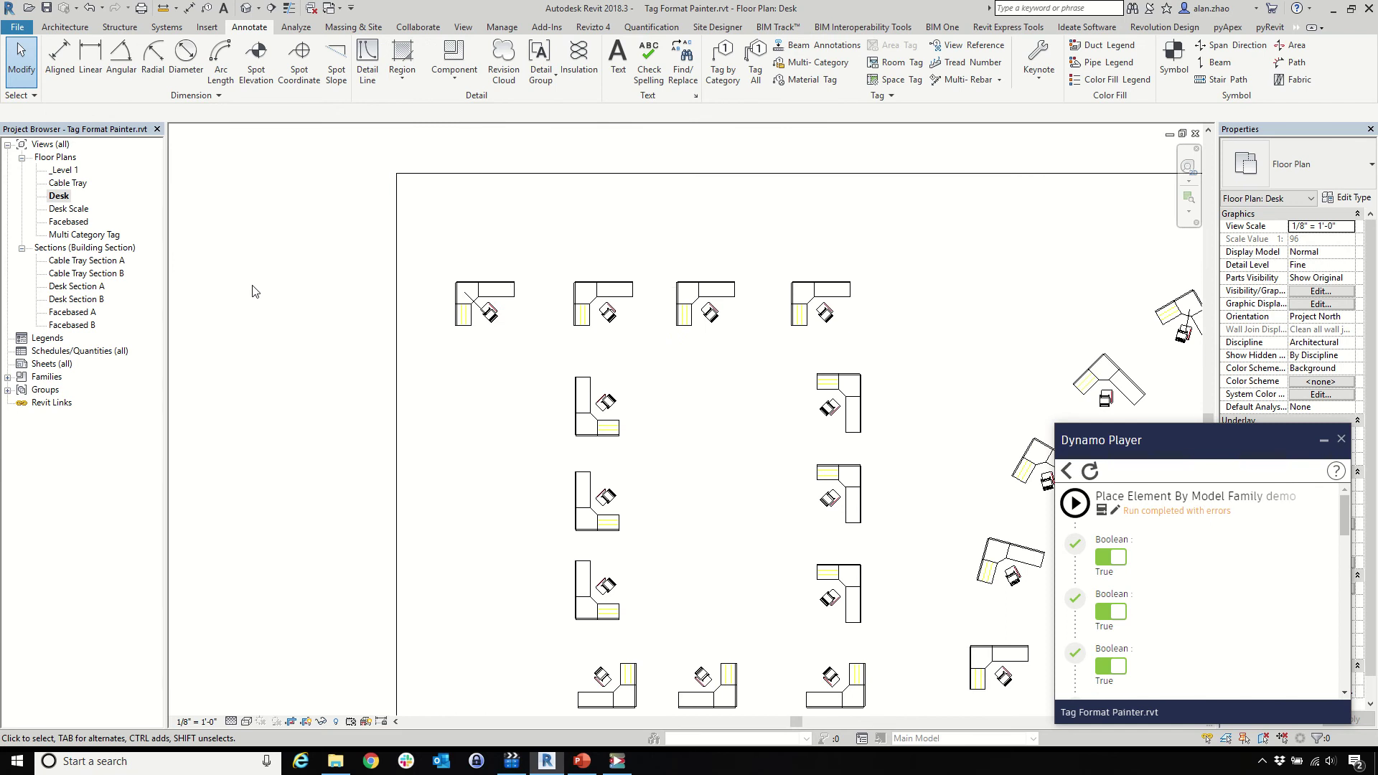
scroll(252, 290, down, 2)
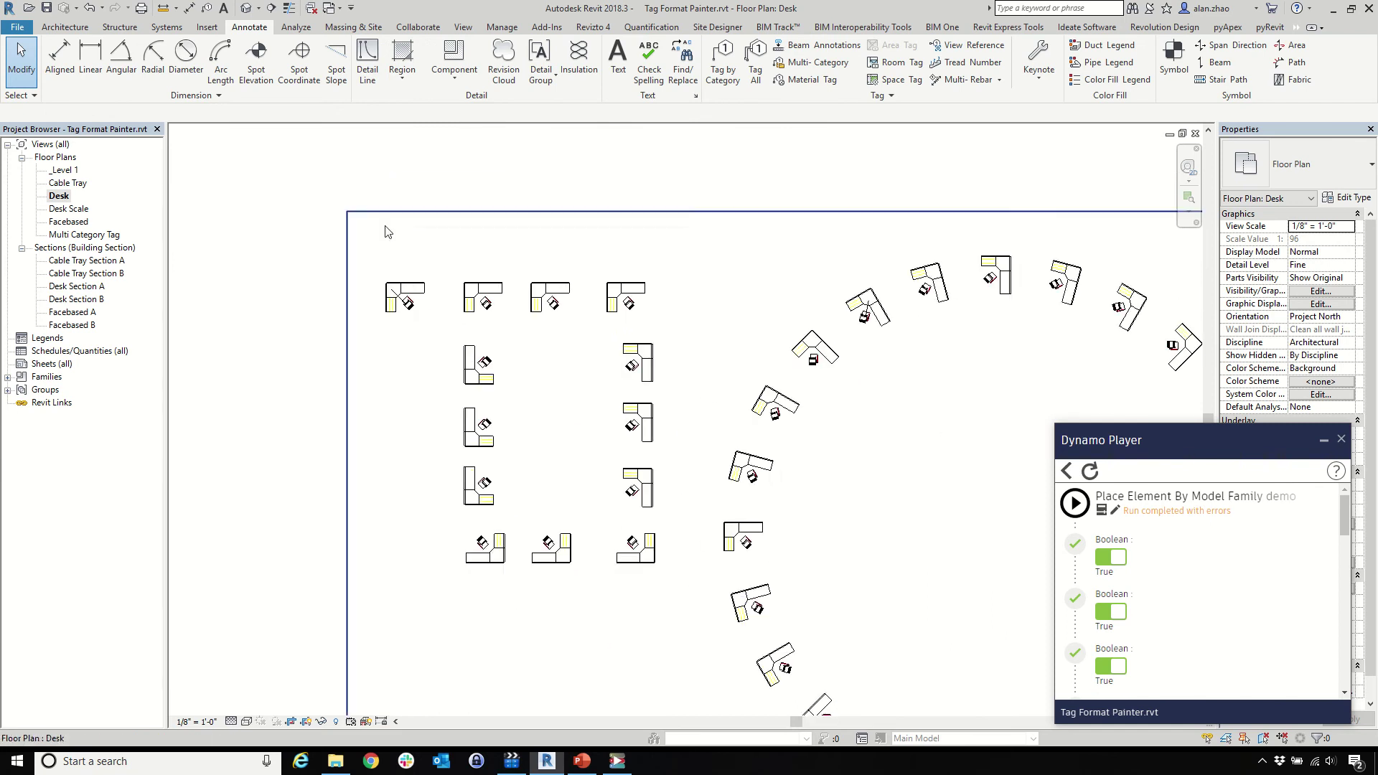
click(723, 60)
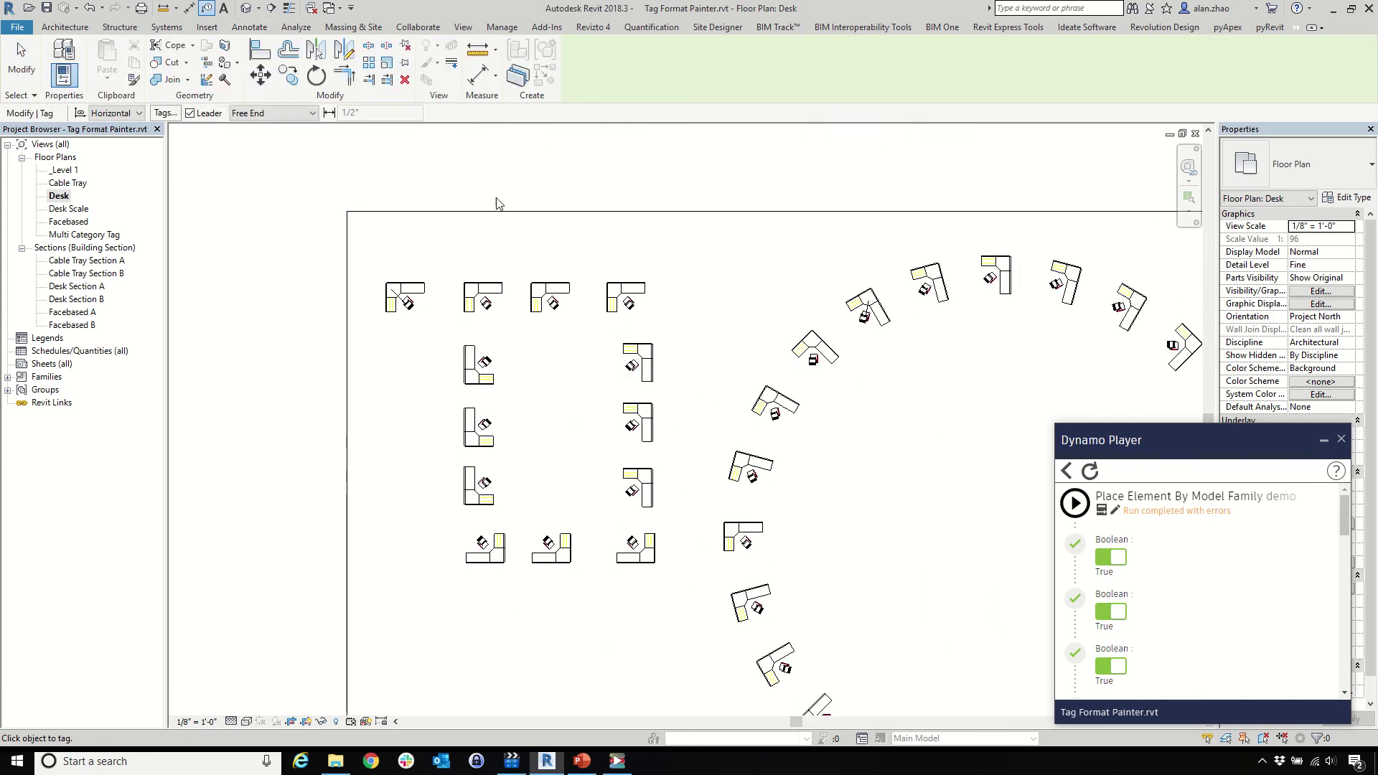
click(1067, 471)
scroll(391, 277, up, 3)
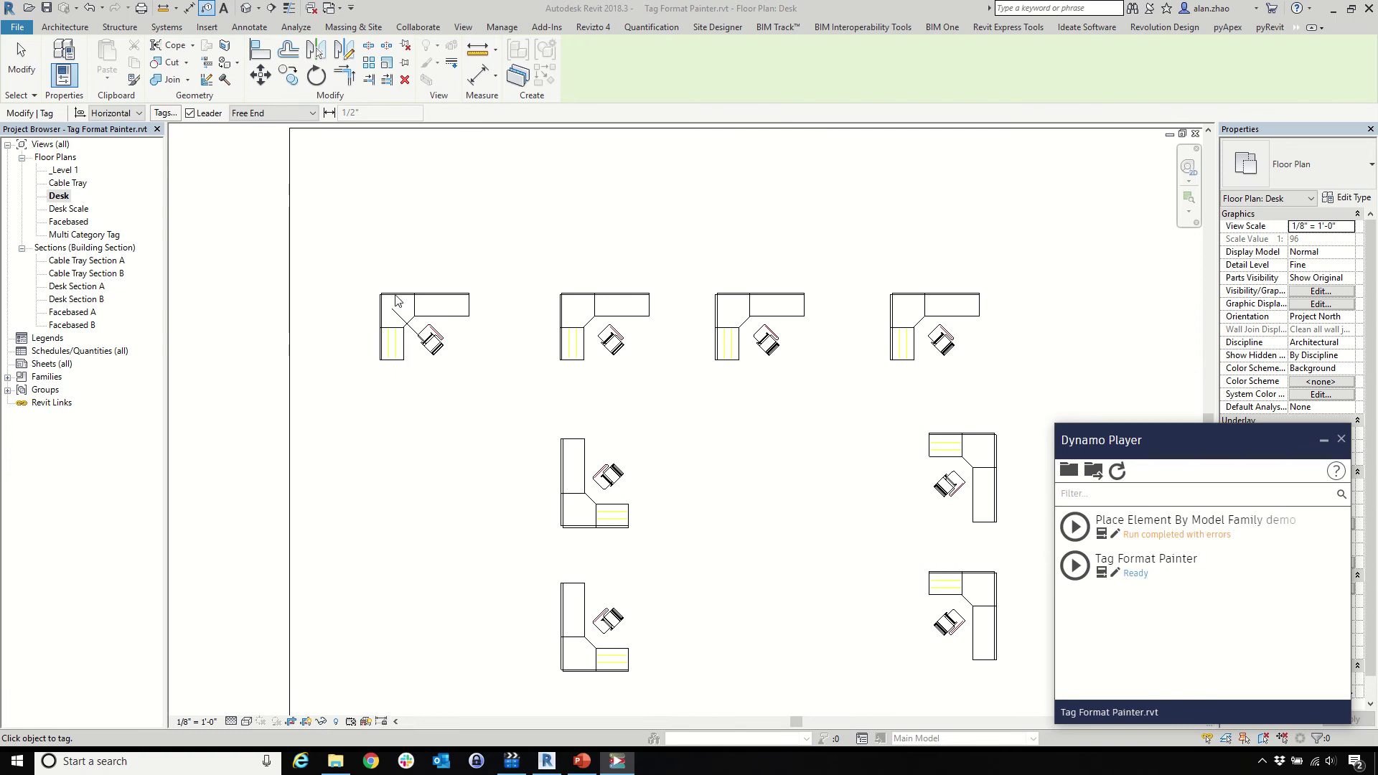
click(21, 63)
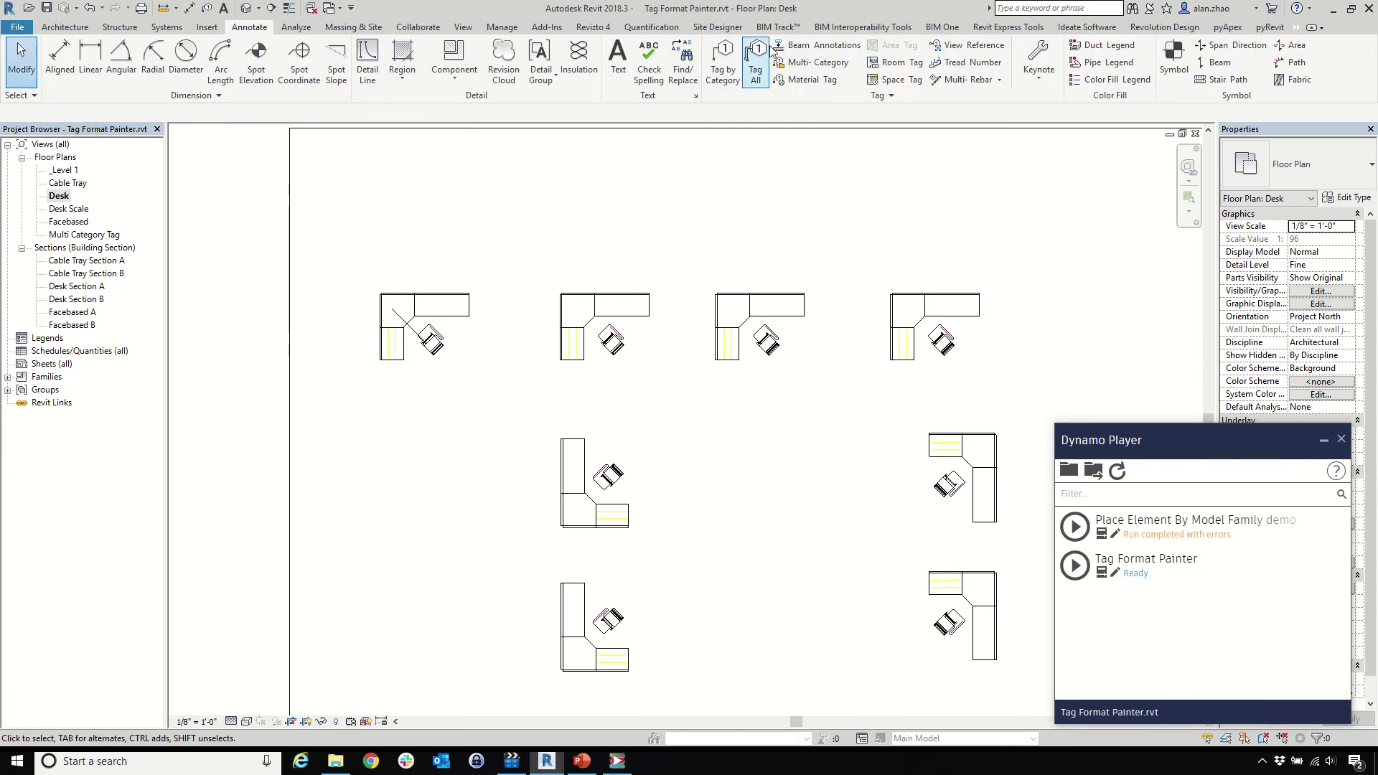
Step: Tag the first workstation of the upper row by category, placing a horizontal tag with a free-end leader above the desk
click(724, 69)
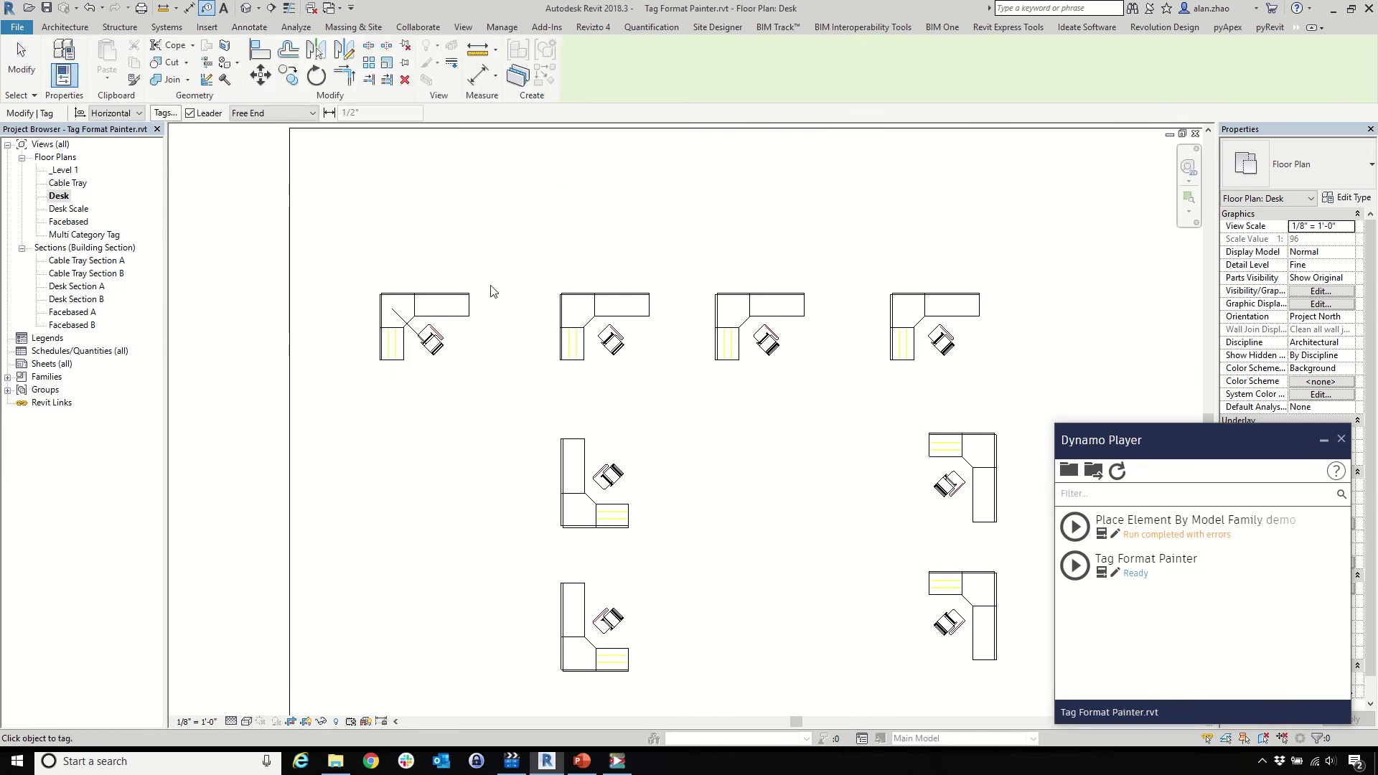
click(411, 297)
click(411, 256)
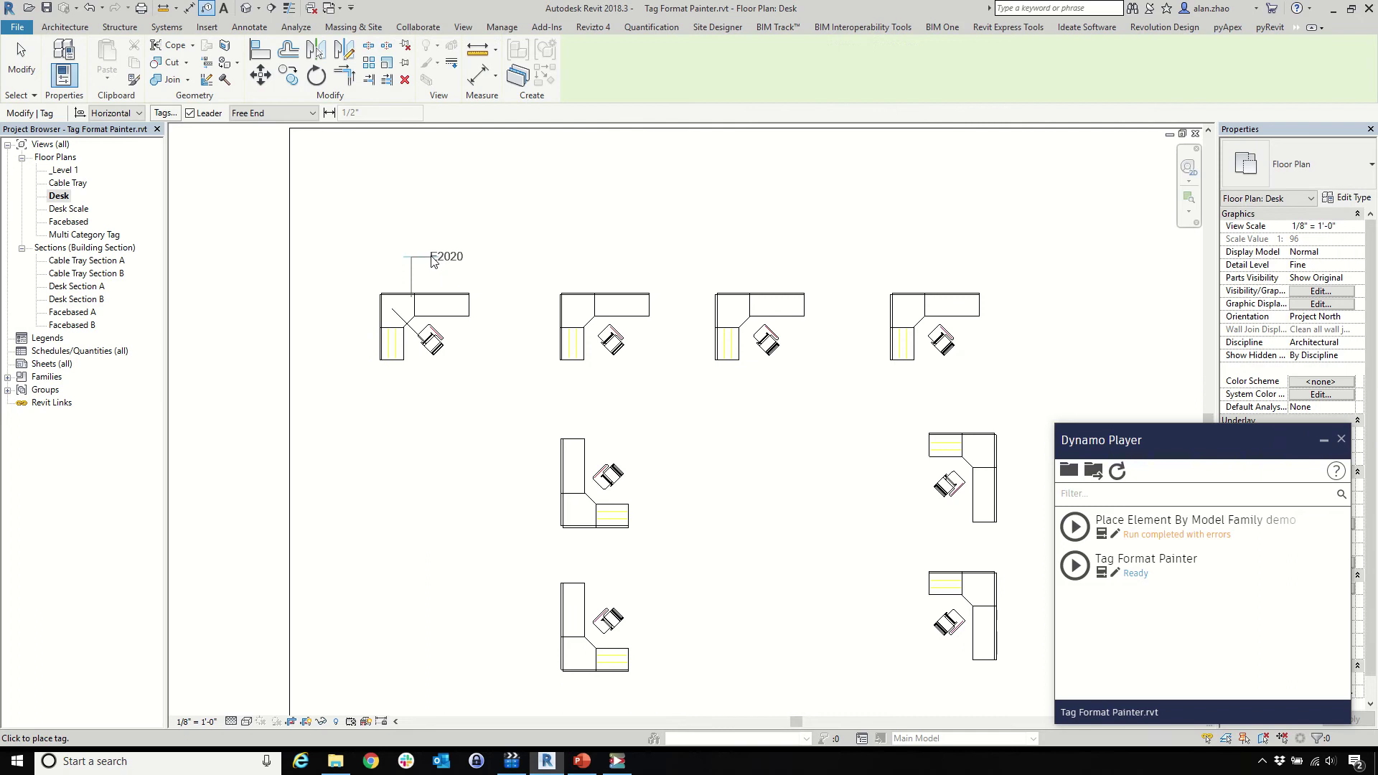
click(431, 257)
scroll(463, 287, up, 2)
key(Escape)
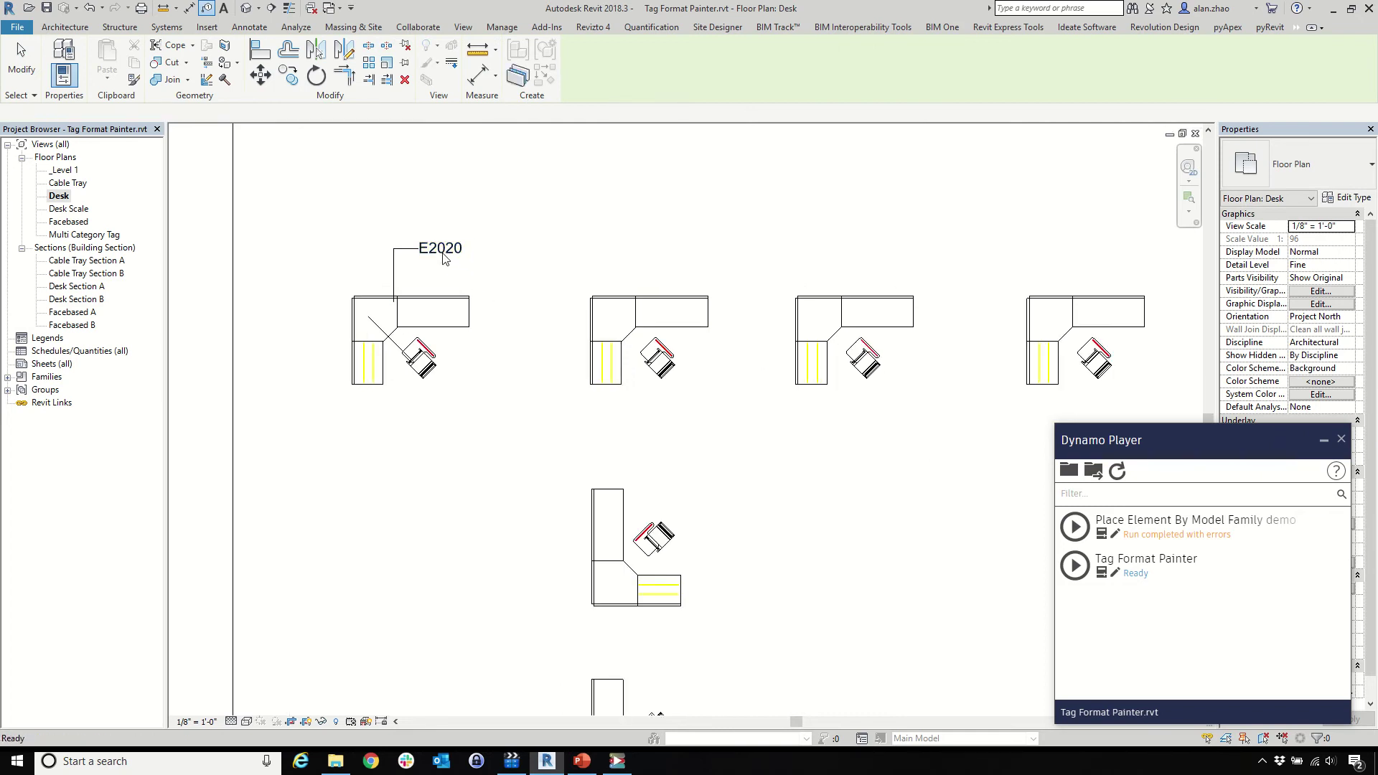
click(431, 257)
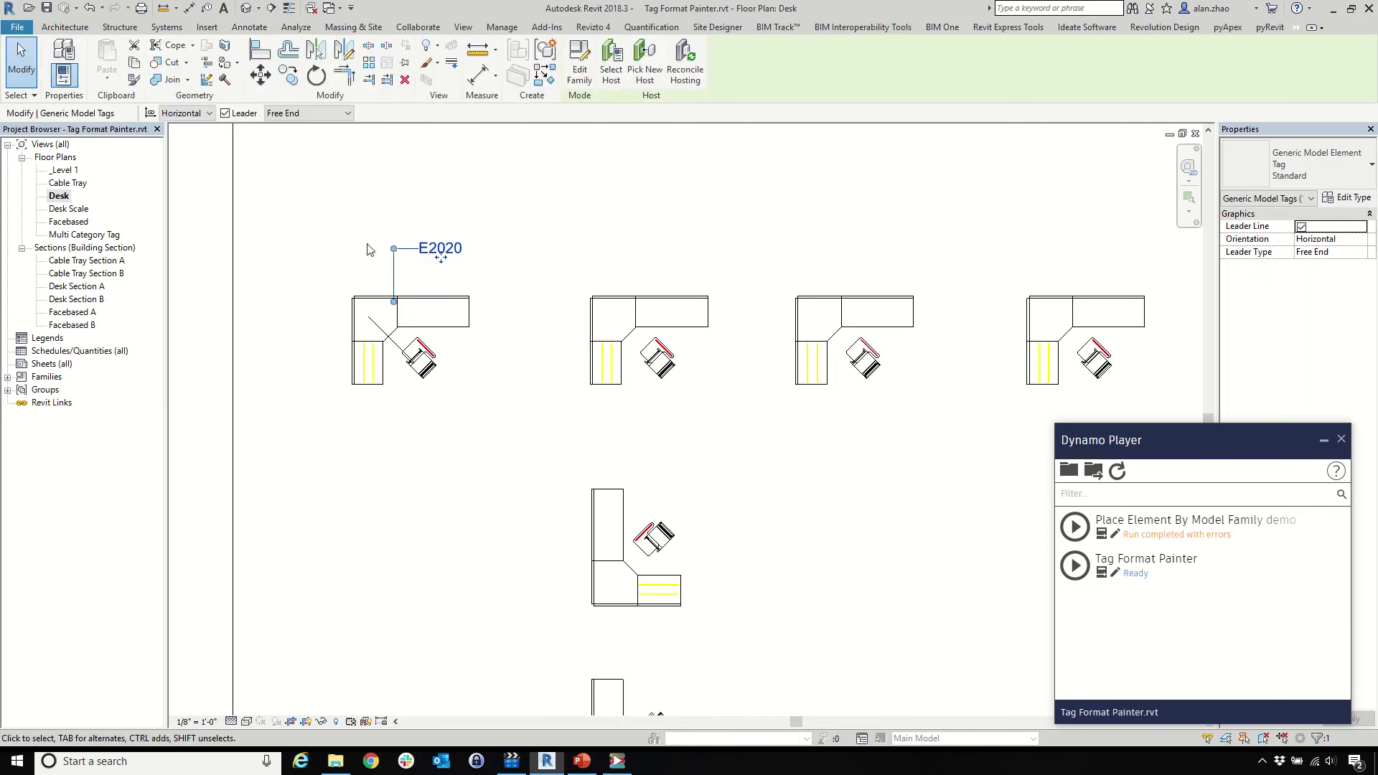
scroll(368, 249, down, 5)
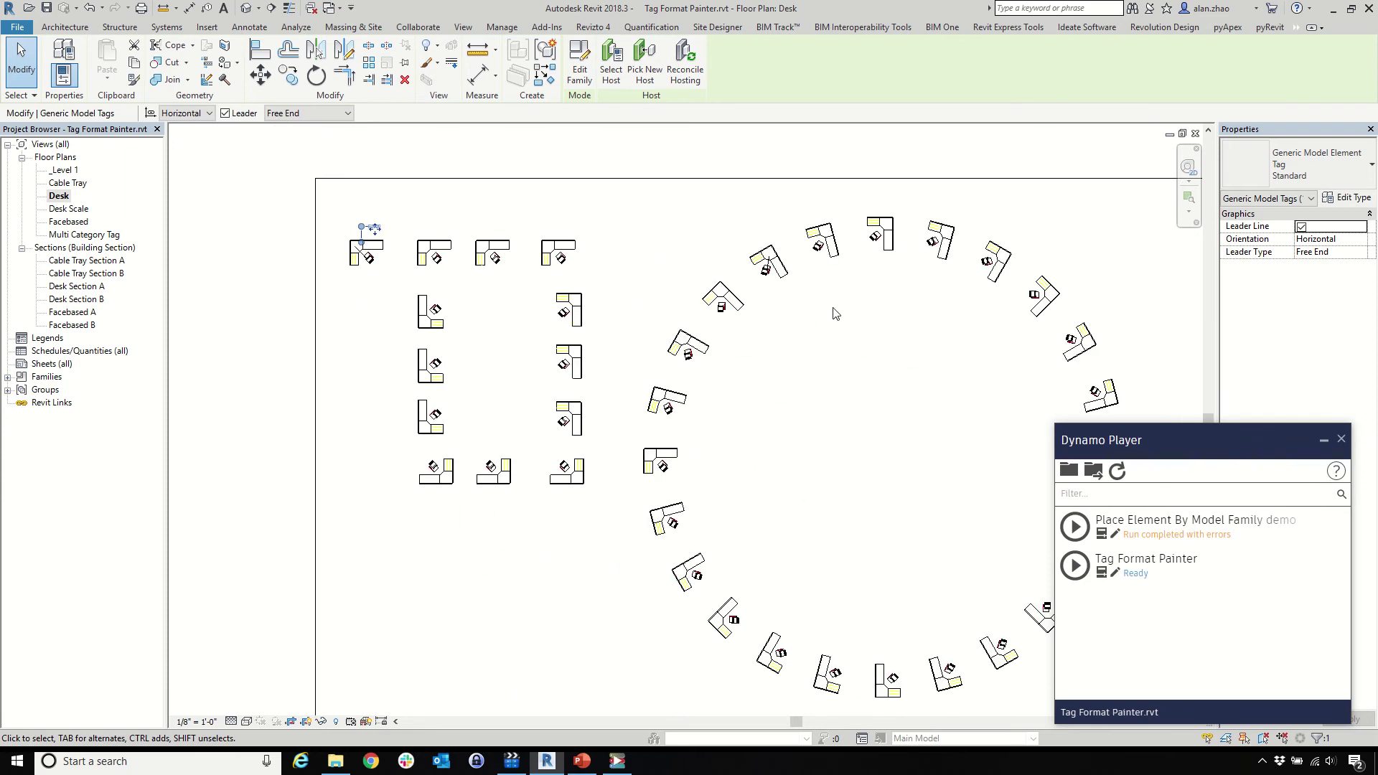
click(919, 390)
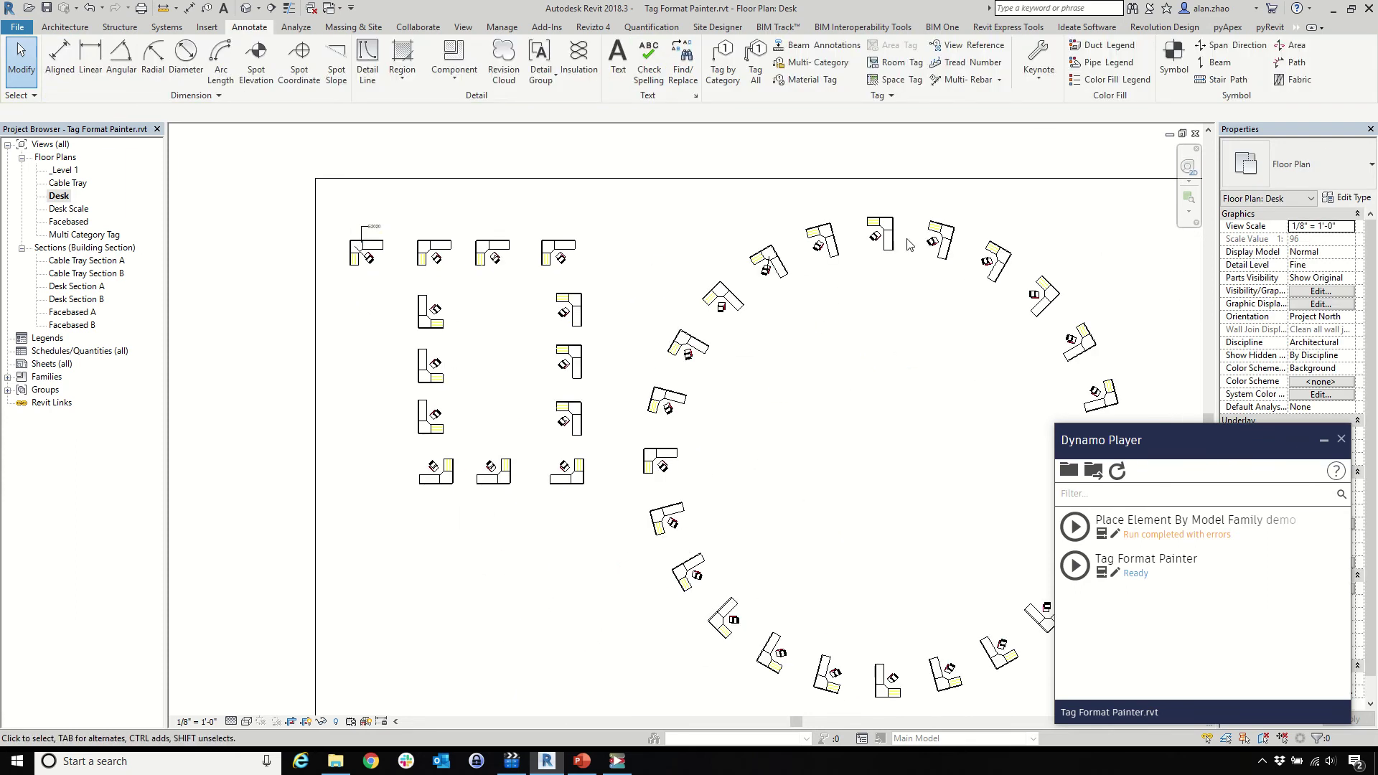
Step: Run the Tag Format Painter script and pick the first workstation's tag as the source of the tag style
scroll(382, 415, down, 3)
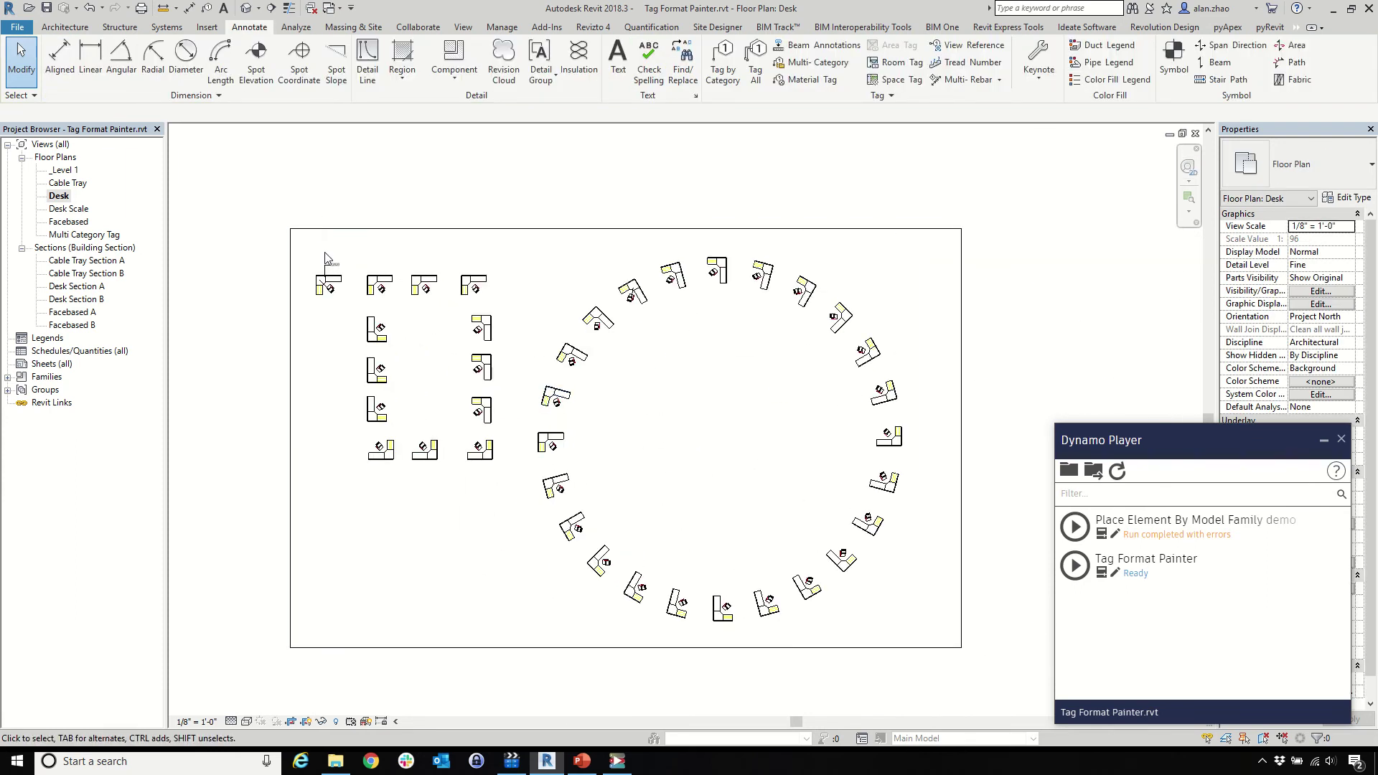
click(1078, 571)
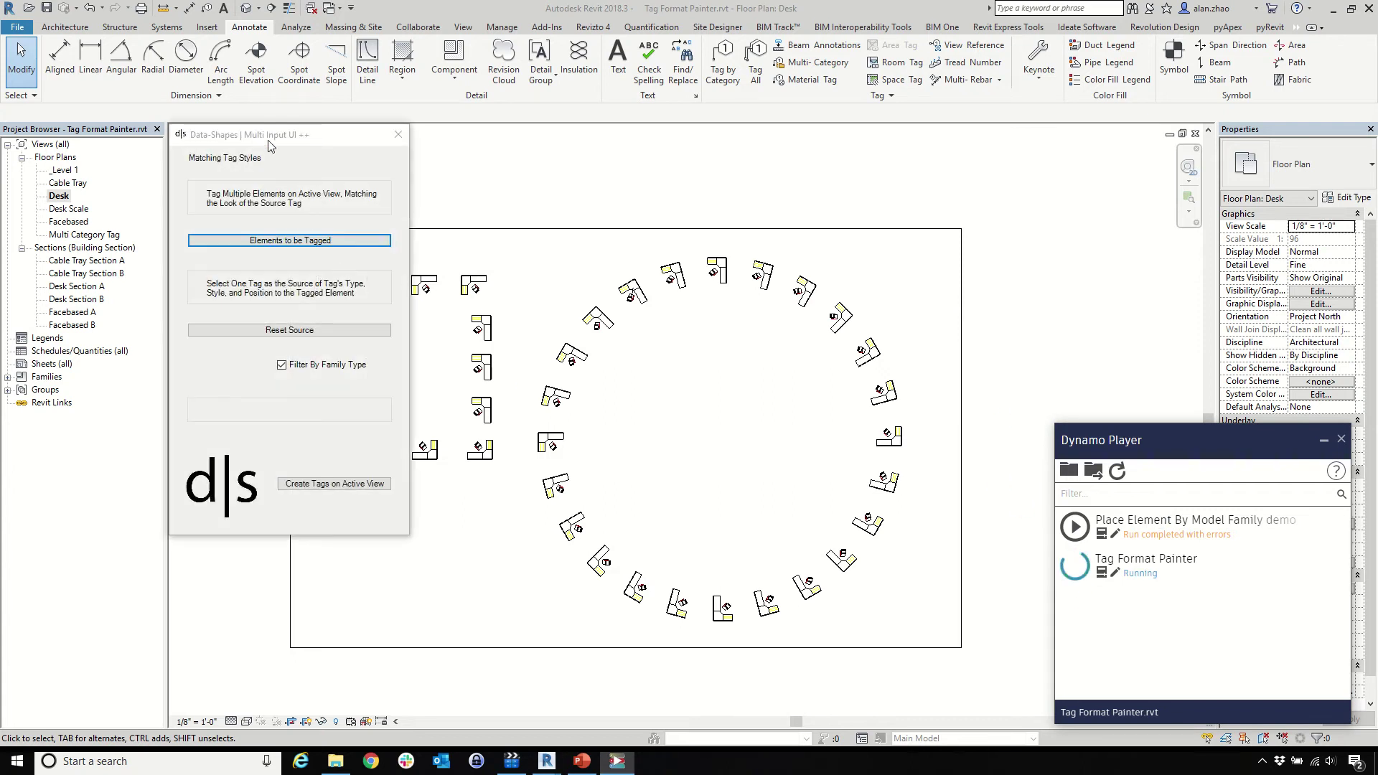
drag(277, 132, 148, 166)
scroll(299, 223, up, 2)
scroll(317, 290, up, 5)
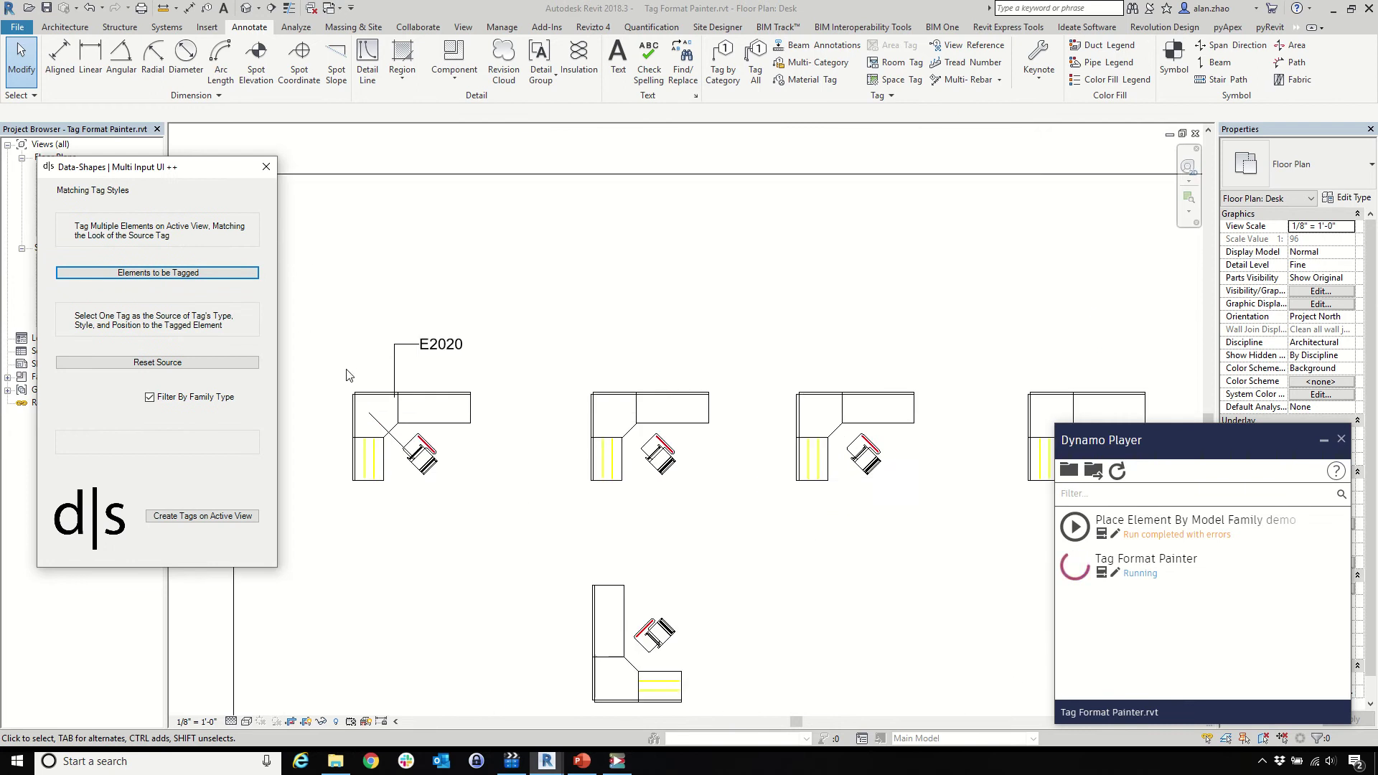
click(188, 364)
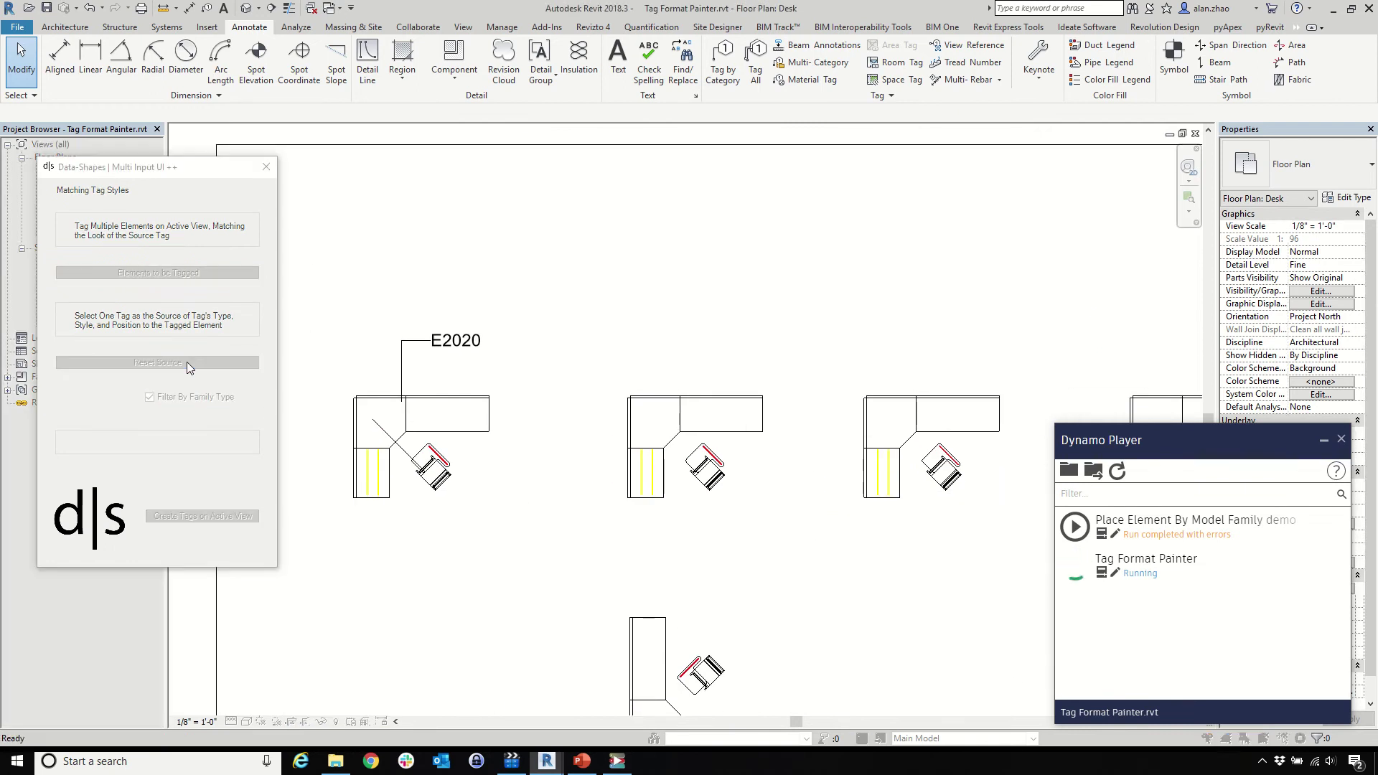
click(474, 339)
Step: Select all remaining workstations in the rows and the circle as elements for tagging, and create their tags on the active view
click(101, 273)
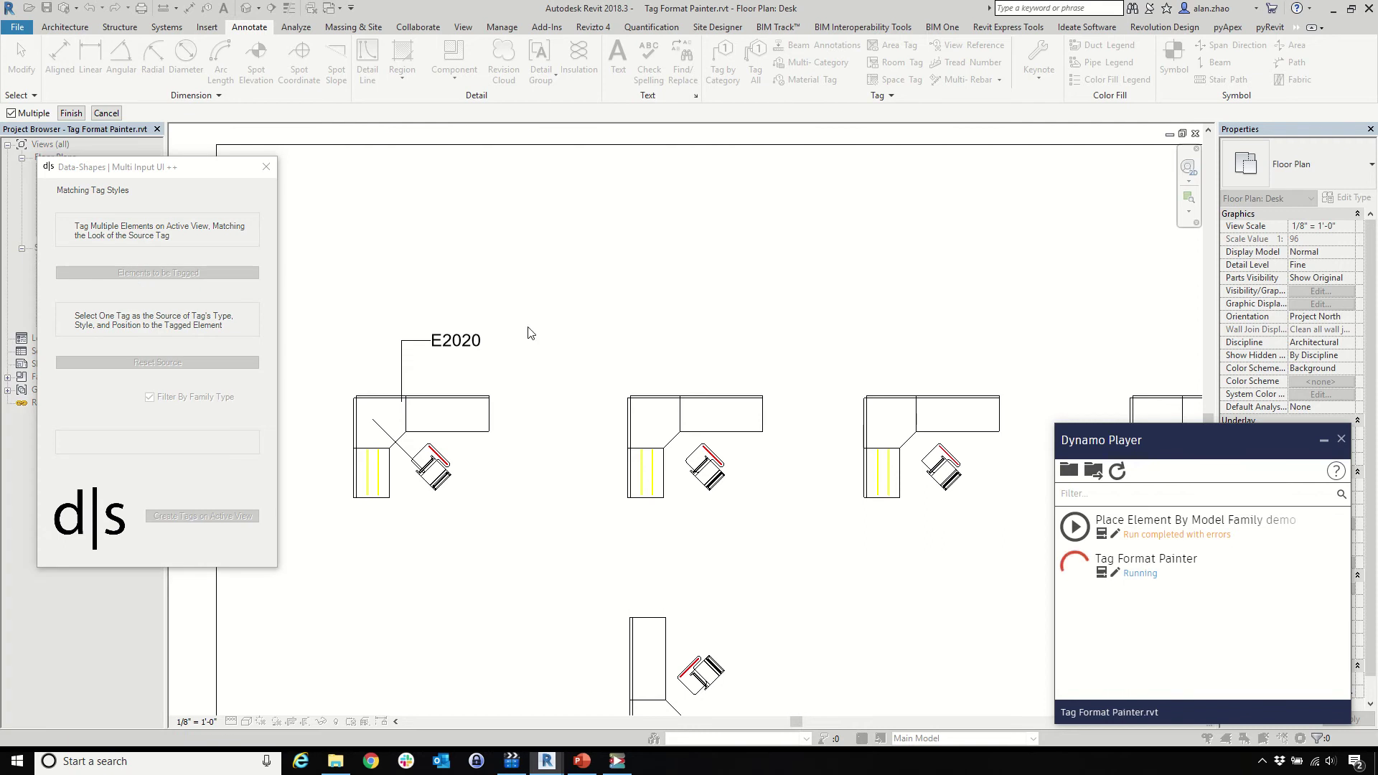
scroll(345, 226, down, 6)
drag(371, 166, 971, 685)
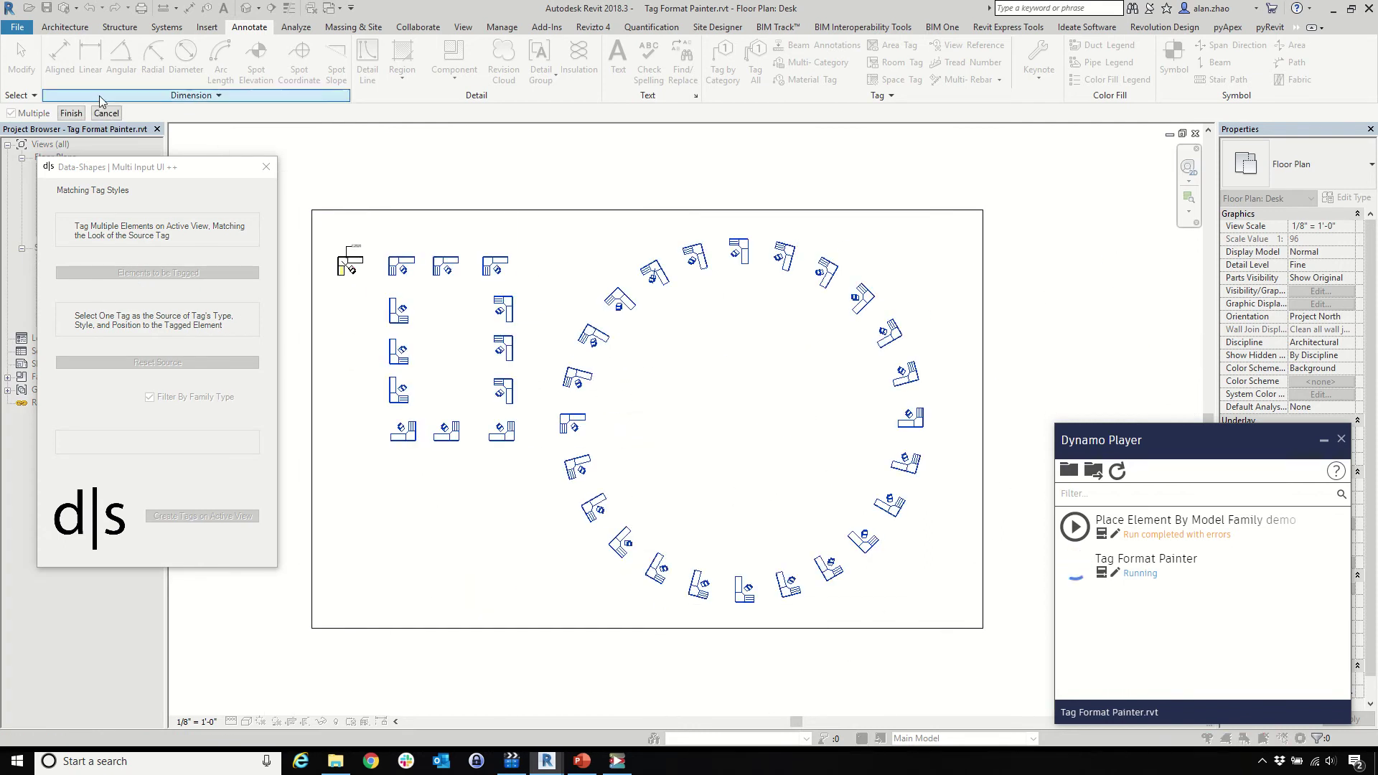
click(71, 112)
click(202, 516)
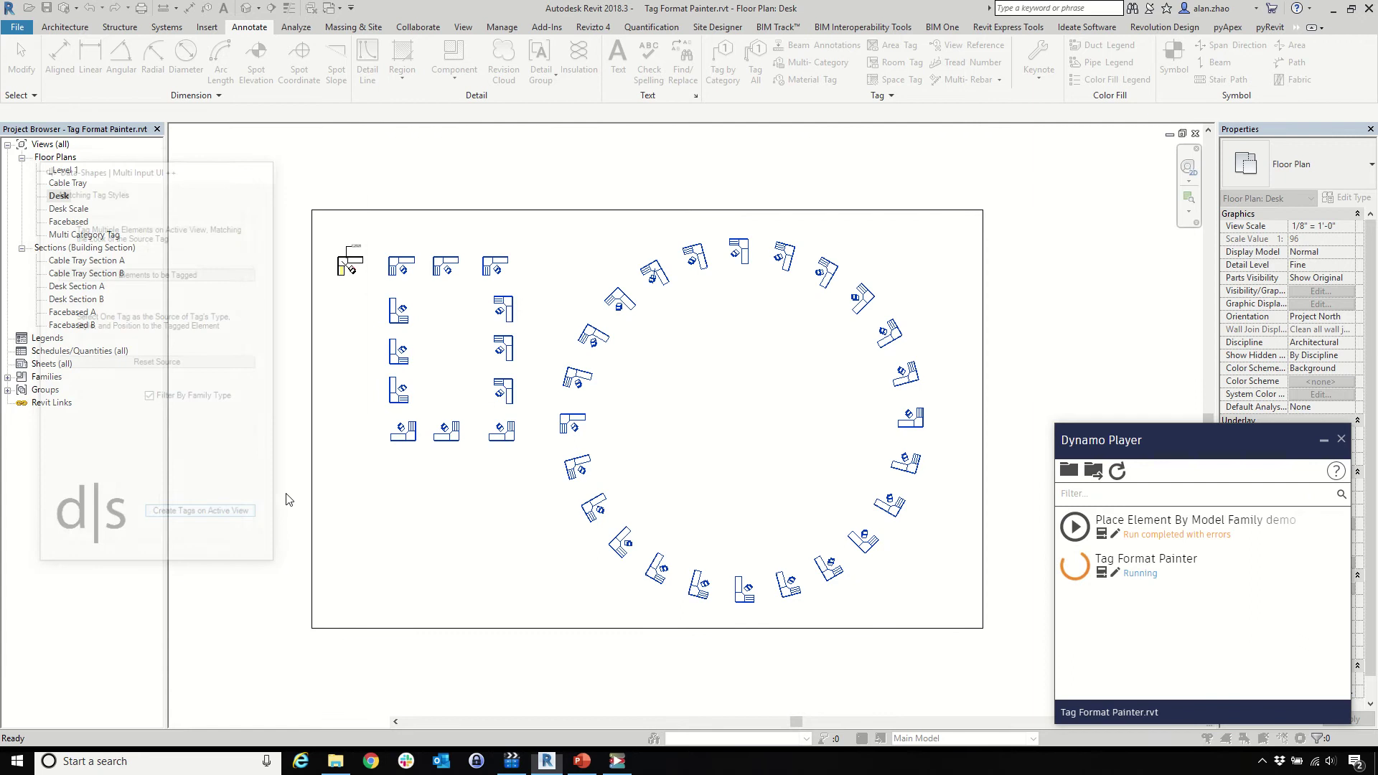
Step: Examine the position and leader orientation of the new tags around the circle and along the desk rows
scroll(793, 439, up, 3)
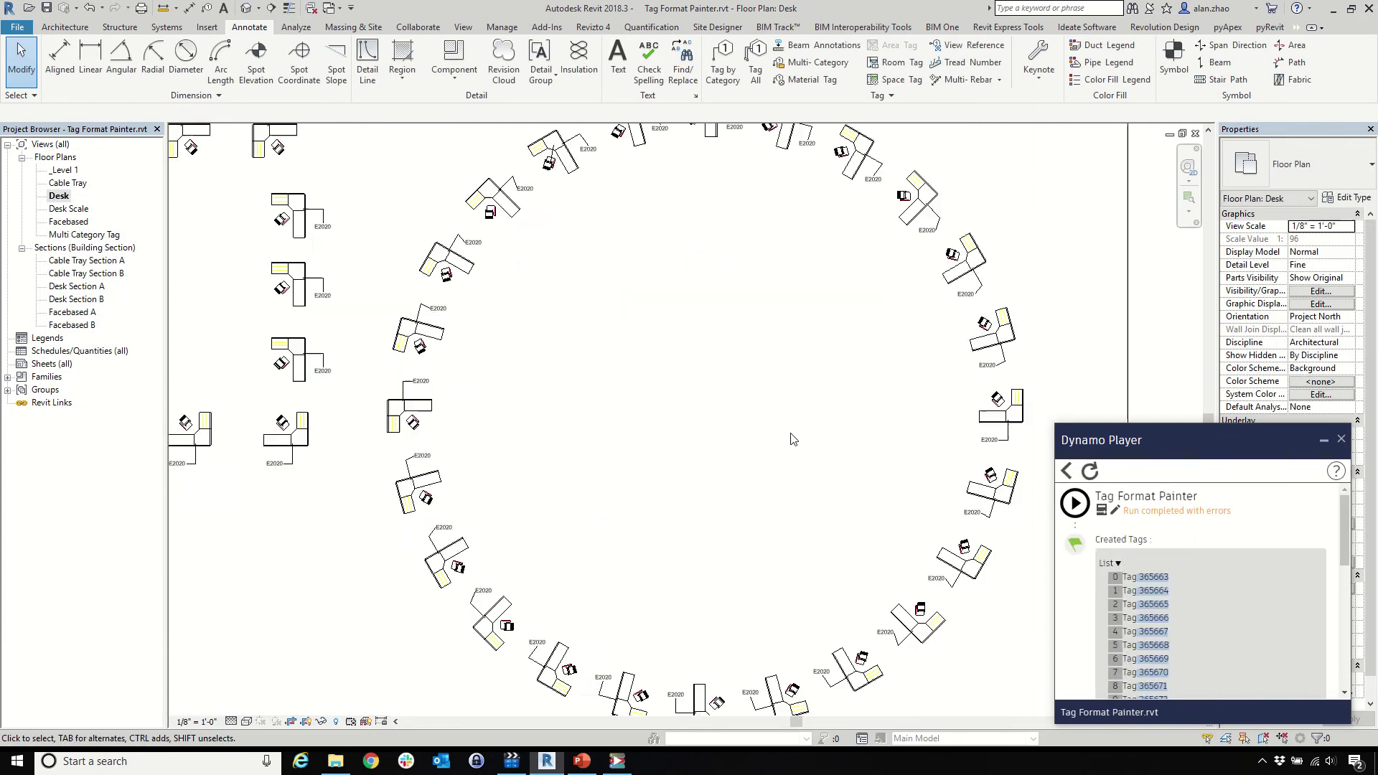
scroll(495, 180, down, 2)
scroll(883, 541, up, 5)
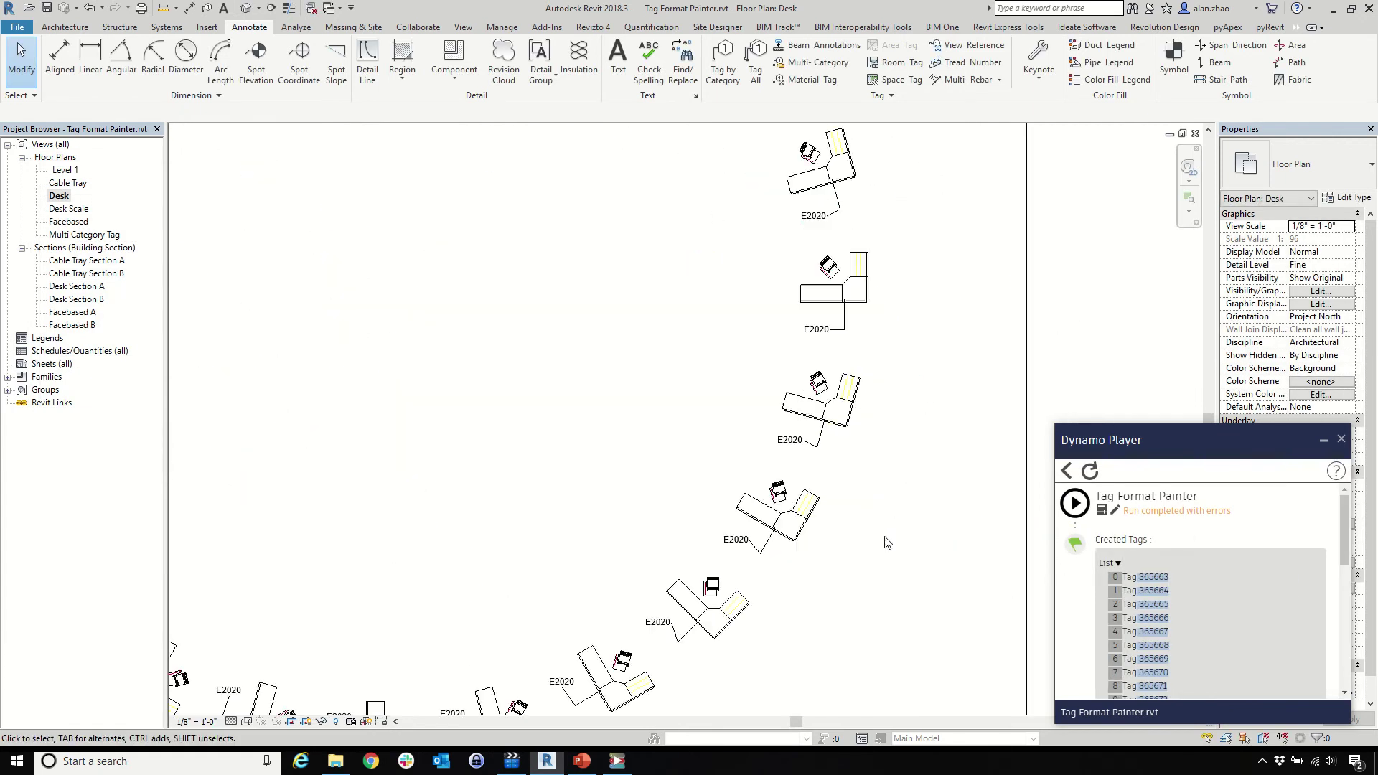
scroll(898, 402, down, 3)
scroll(353, 537, up, 3)
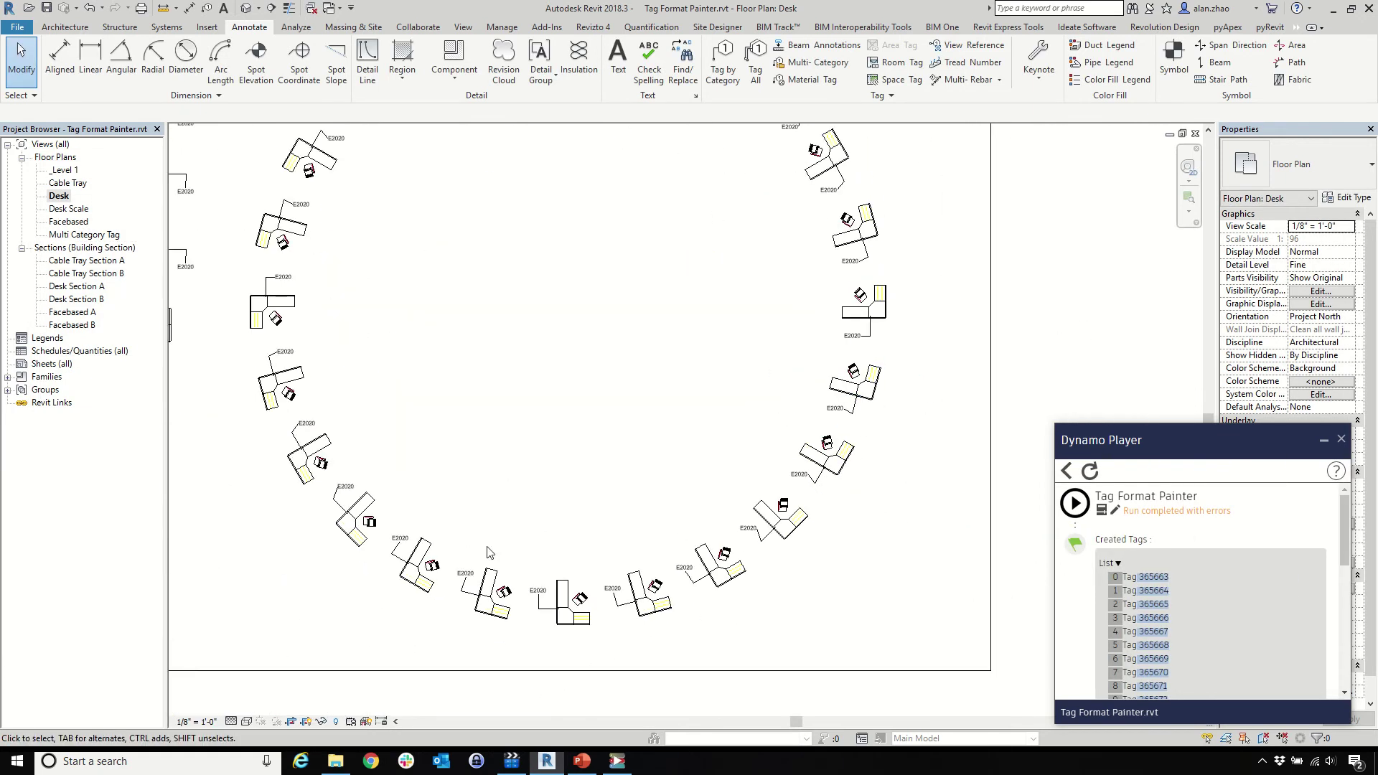
scroll(353, 537, down, 6)
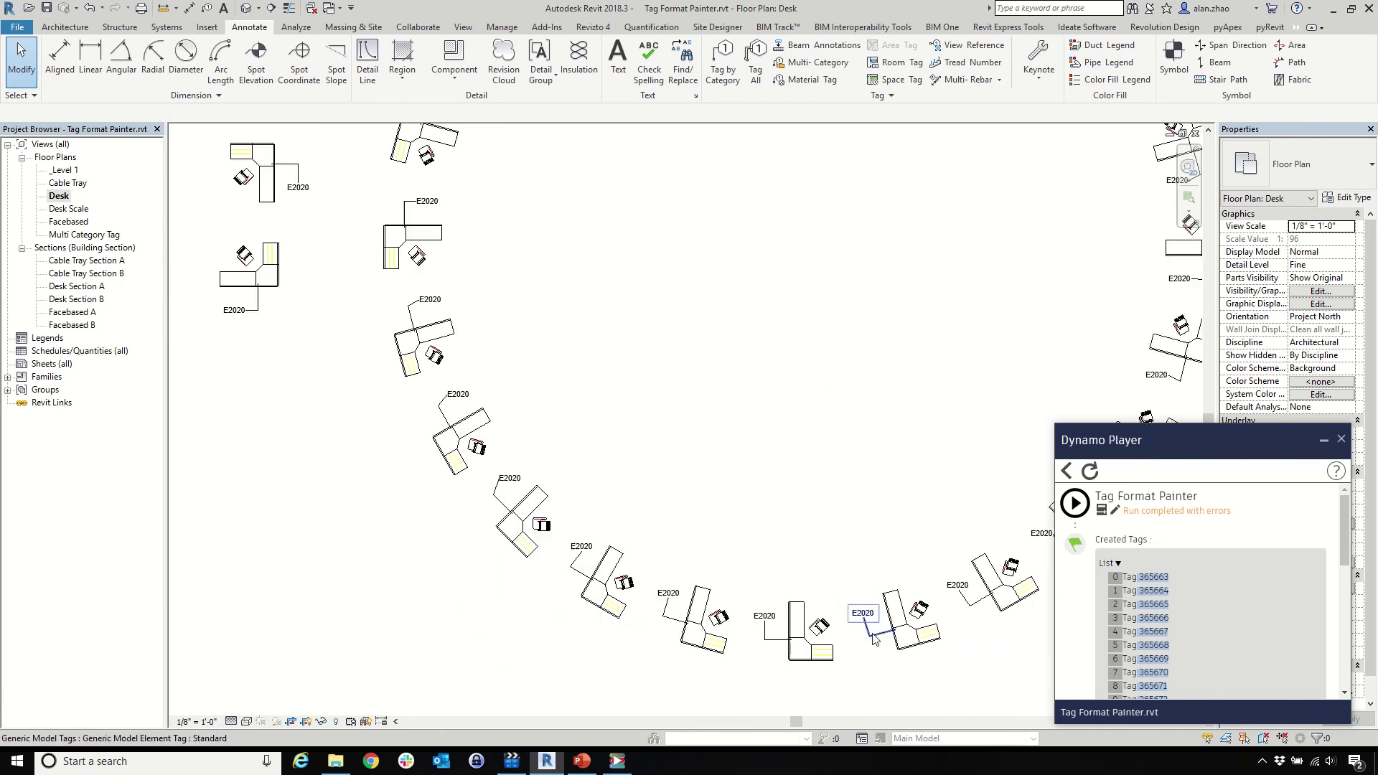
scroll(535, 349, up, 4)
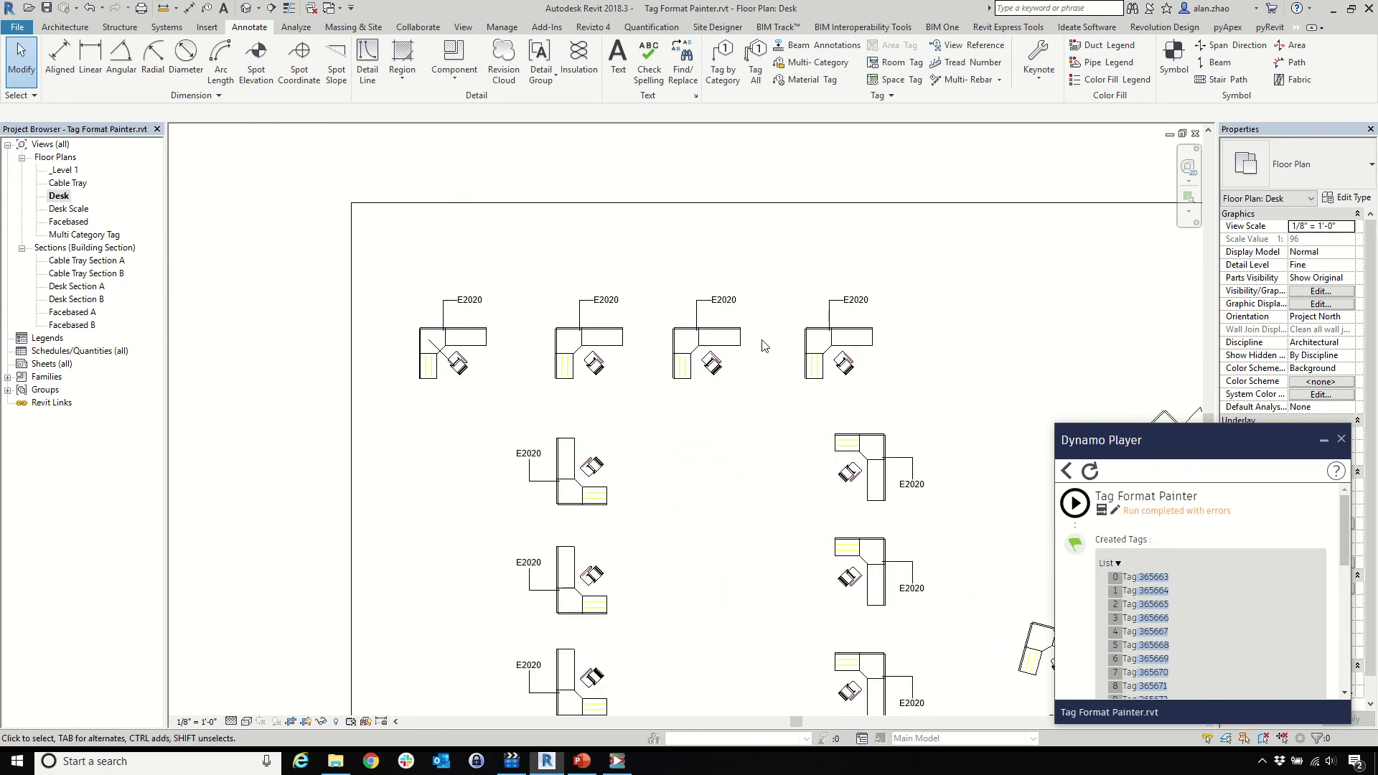
scroll(757, 343, up, 2)
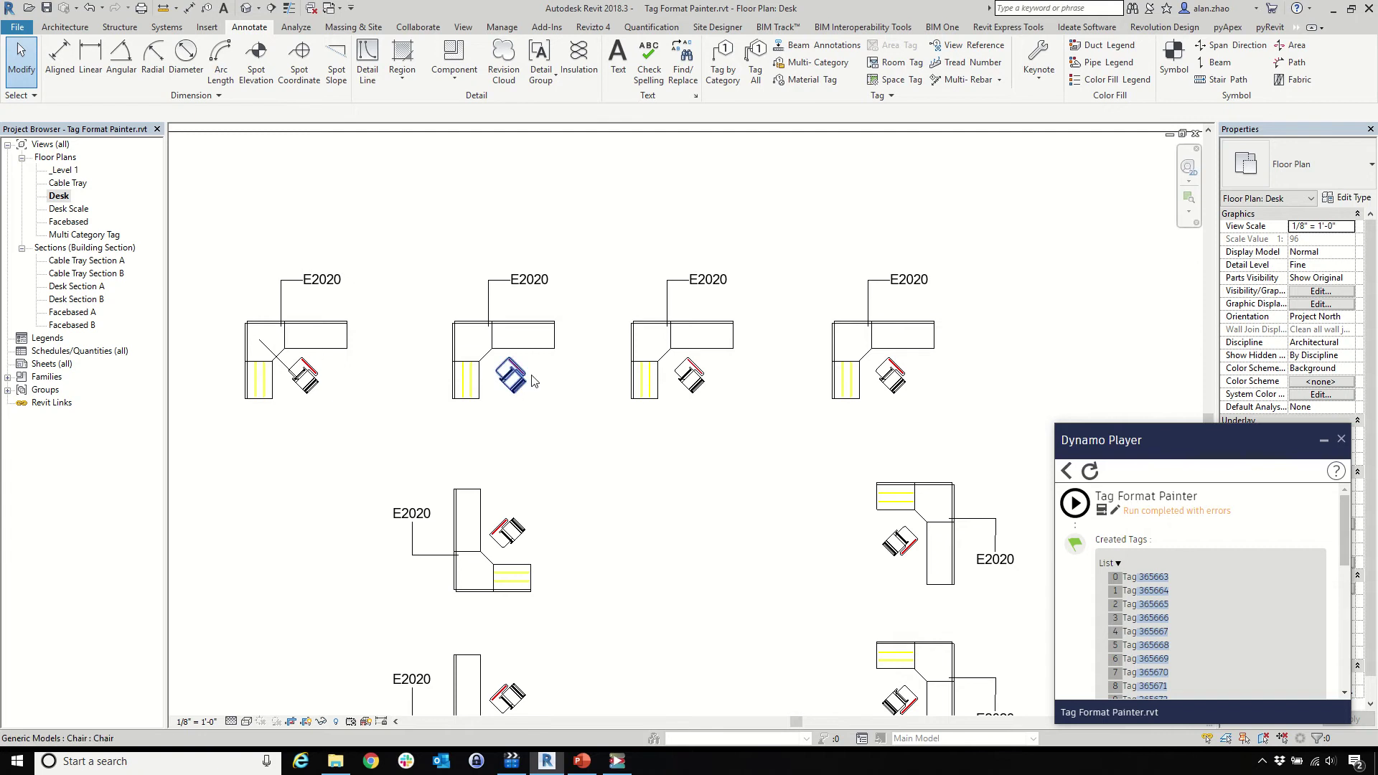
scroll(463, 350, down, 1)
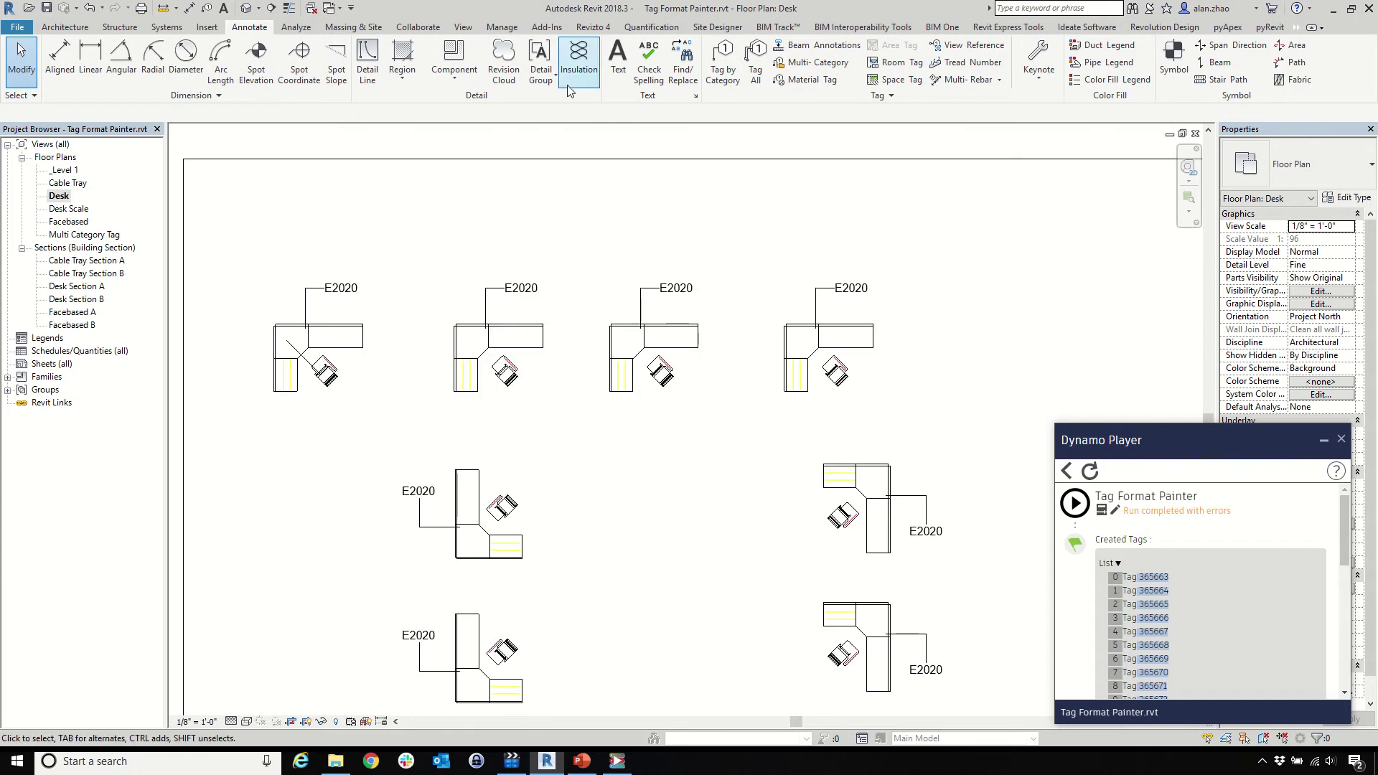
Step: Tag the first workstation's chair by category with a horizontal tag without a leader, and move the tag just below the chair
click(732, 57)
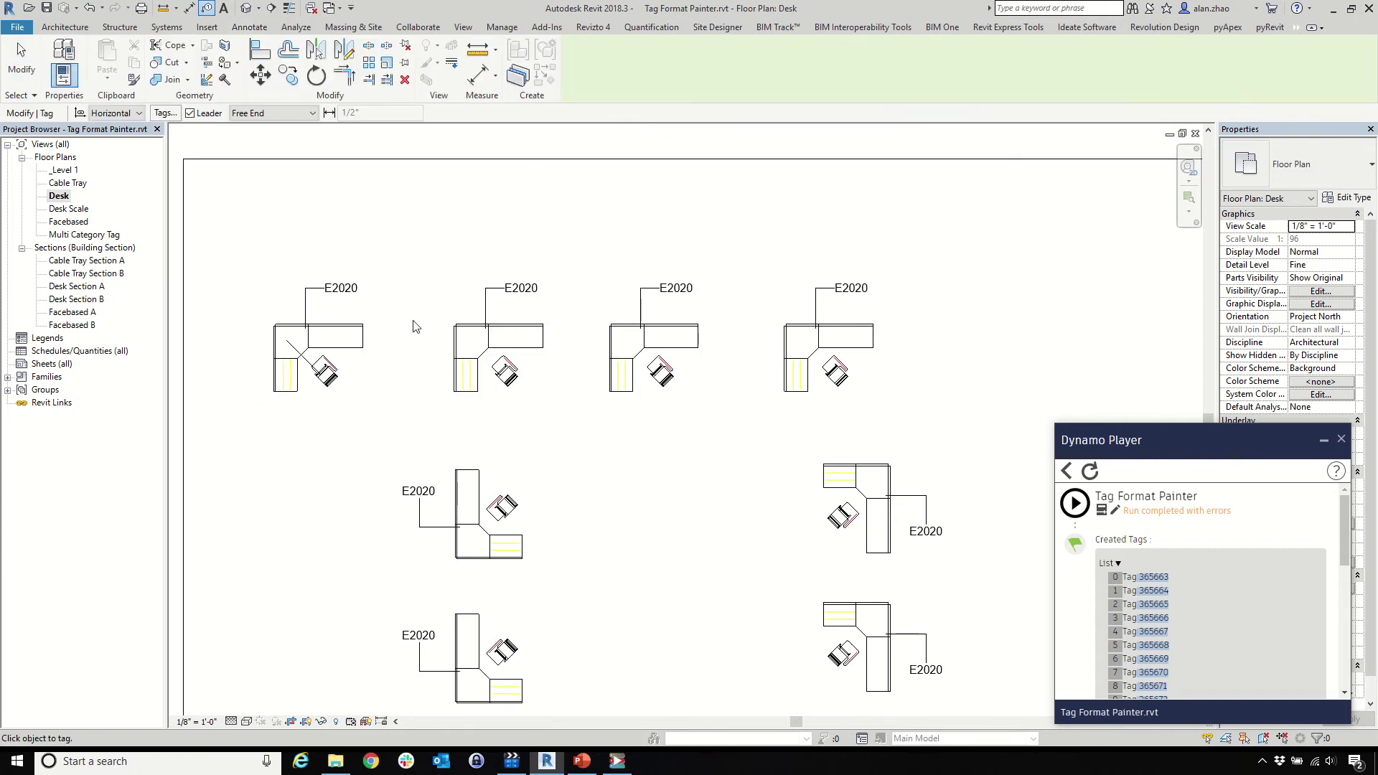
click(204, 115)
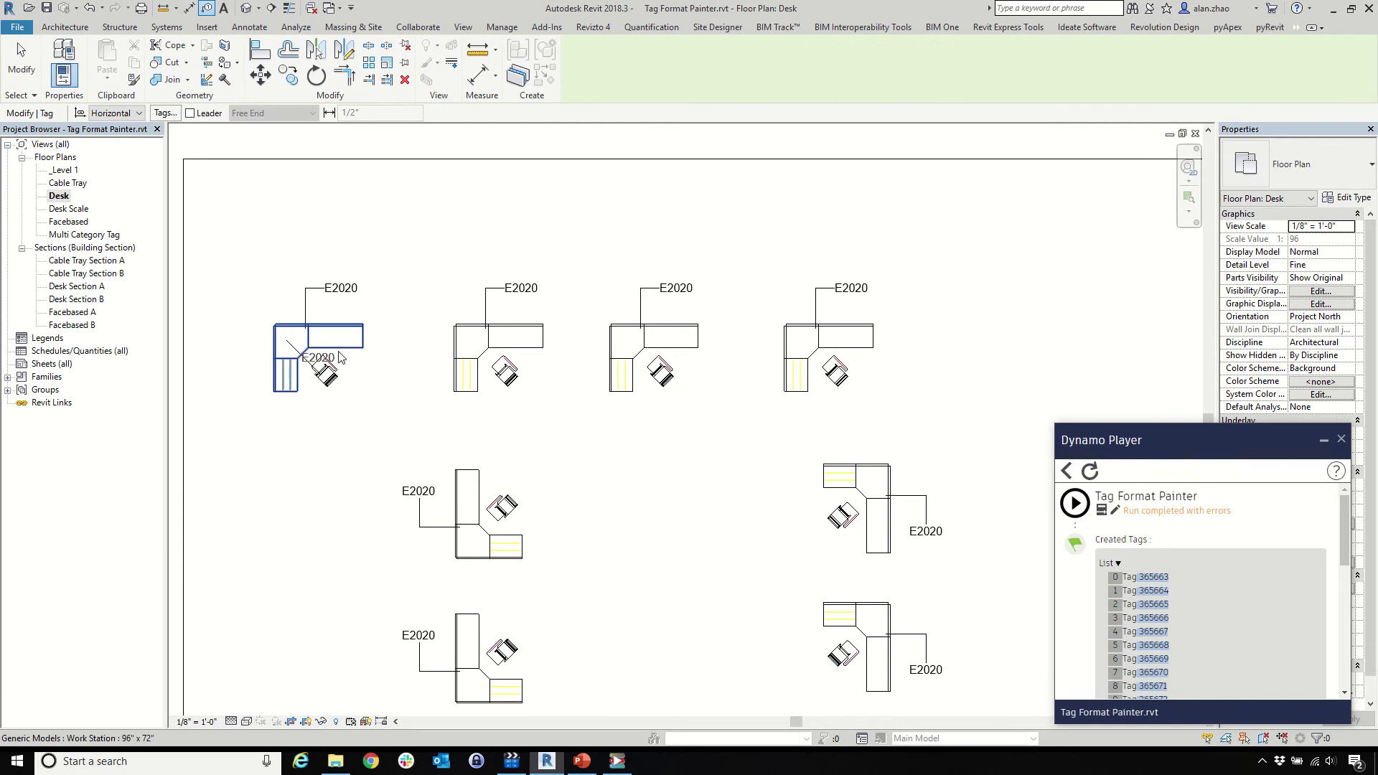
scroll(335, 362, up, 2)
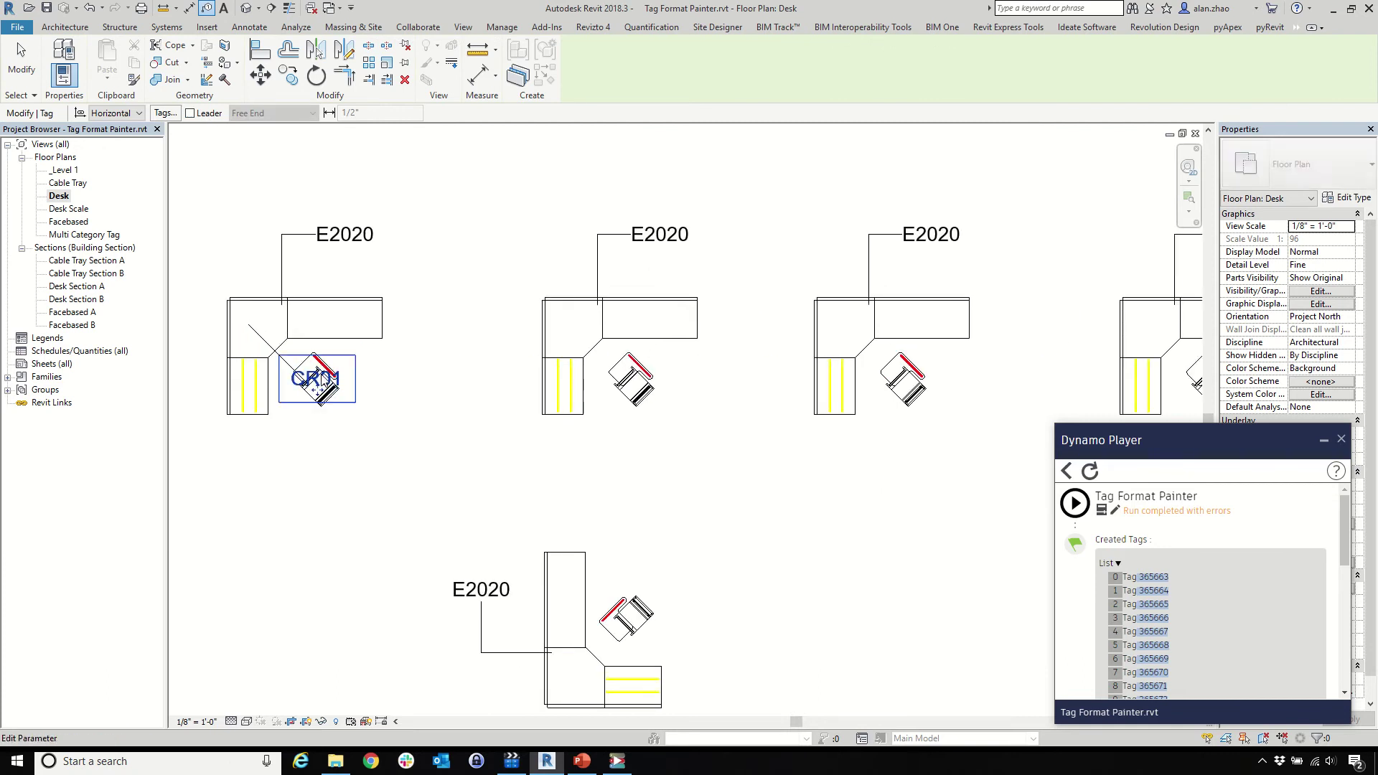
click(324, 381)
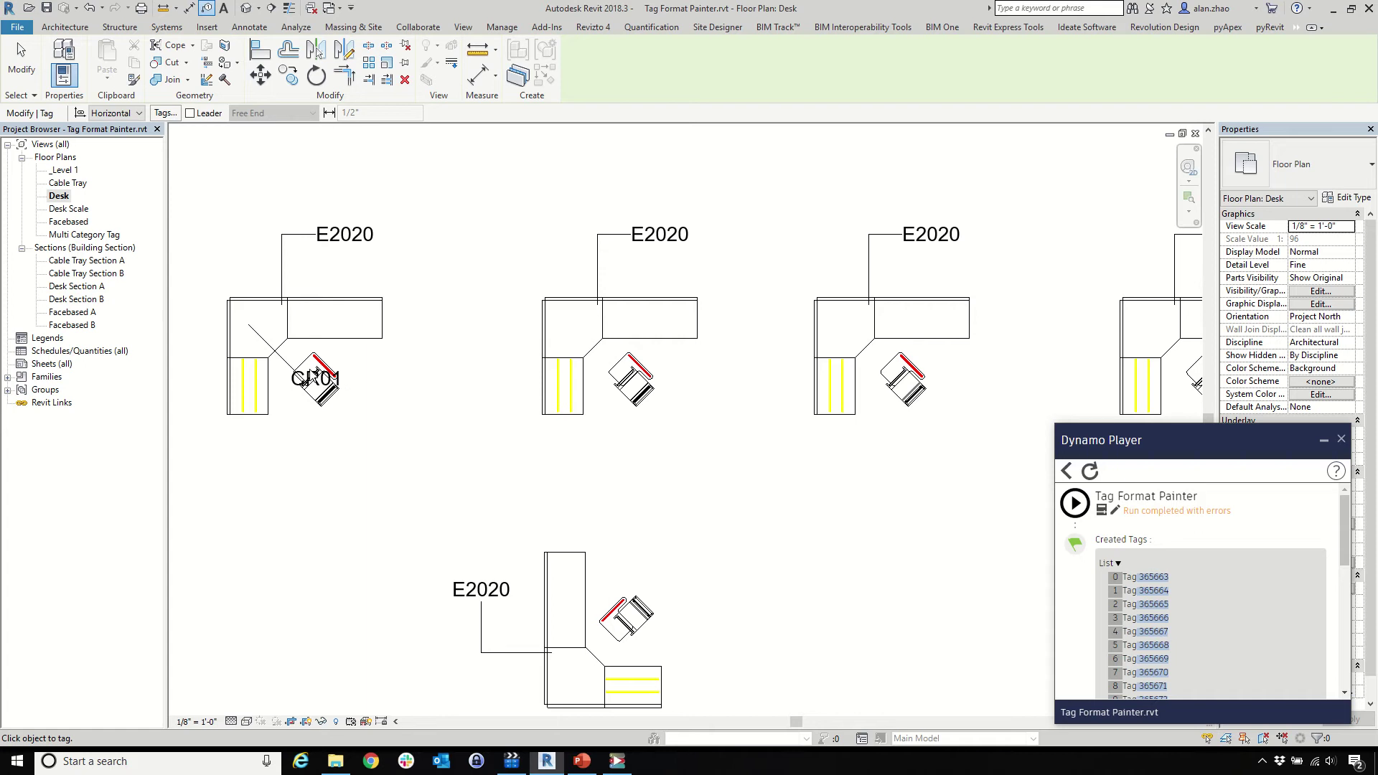
key(Escape)
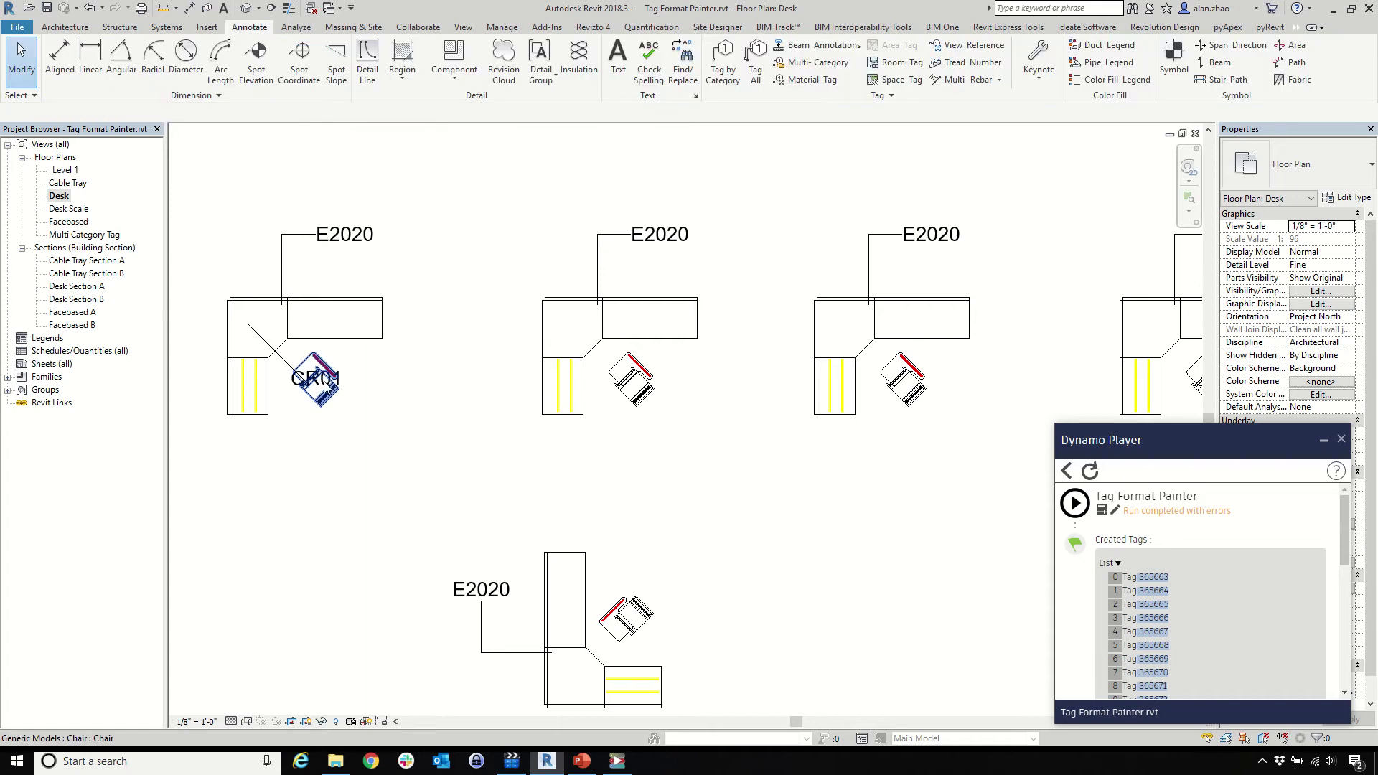
click(324, 392)
drag(357, 425, 375, 441)
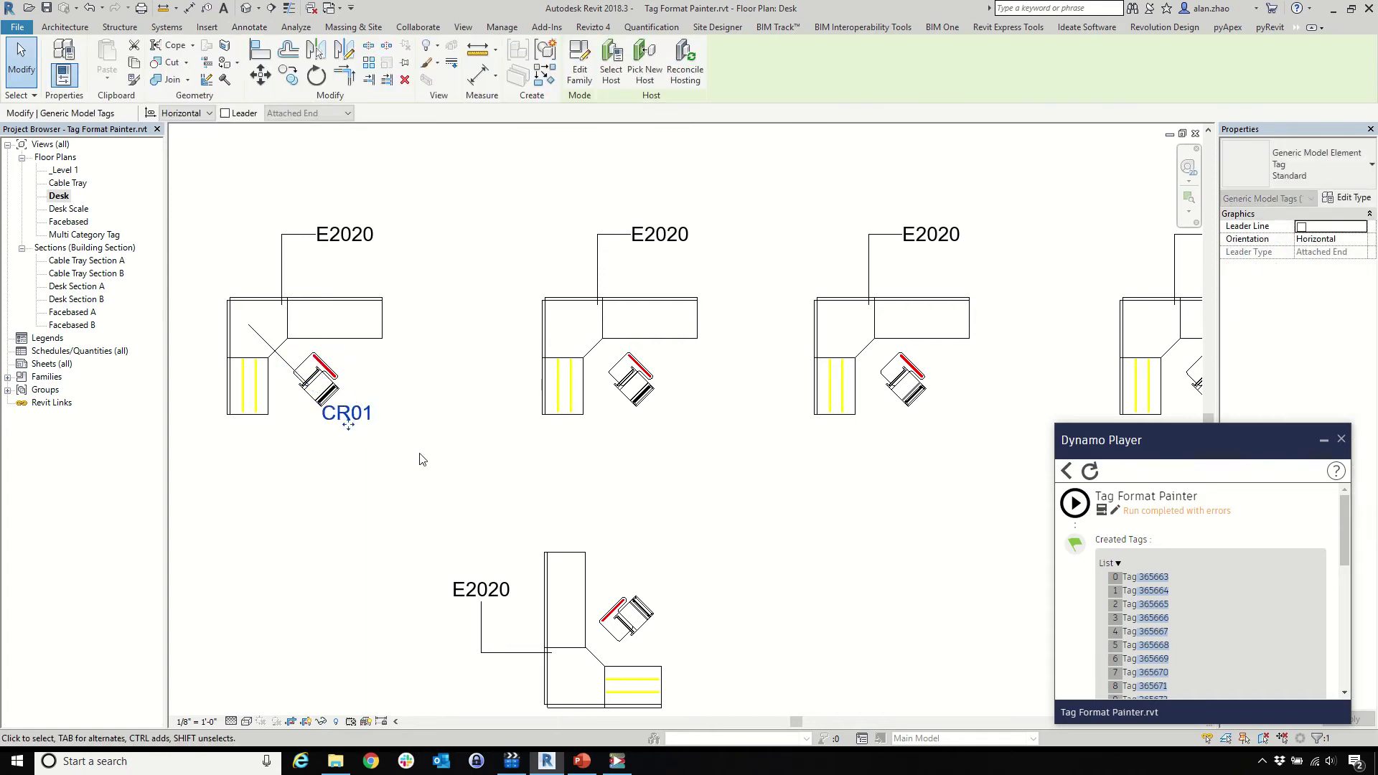
click(431, 460)
Step: Run the Tag Format Painter script and pick the first workstation's CR01 chair tag as the source of the tag style
click(1075, 502)
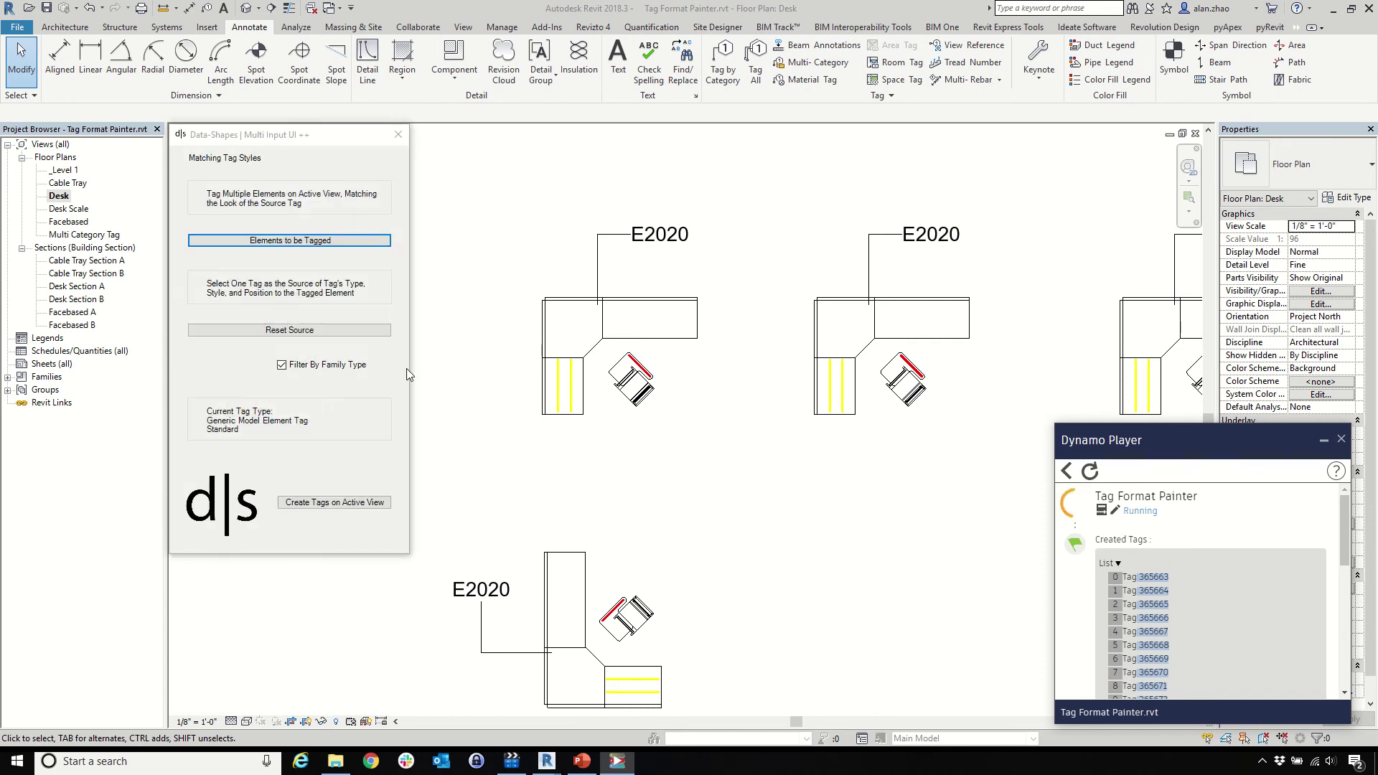
drag(346, 153, 132, 179)
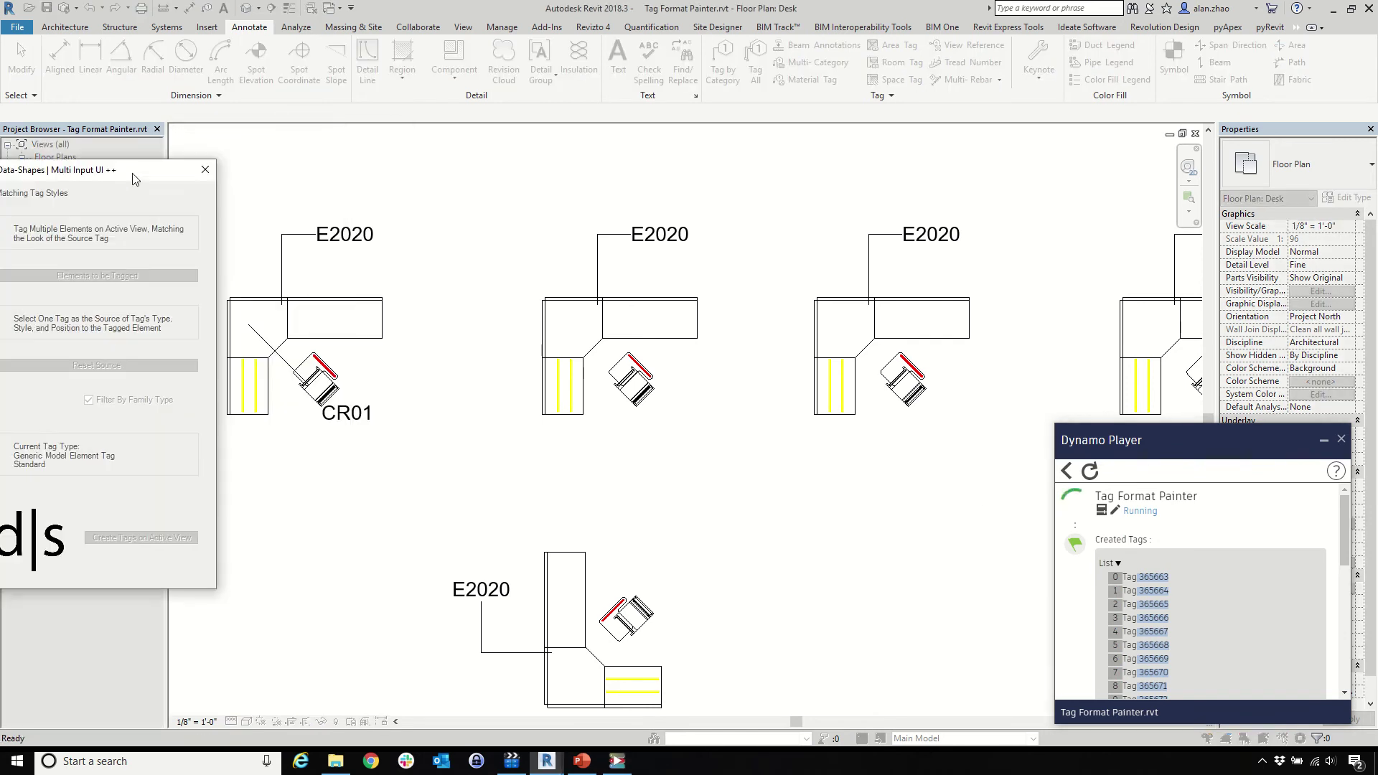
click(359, 423)
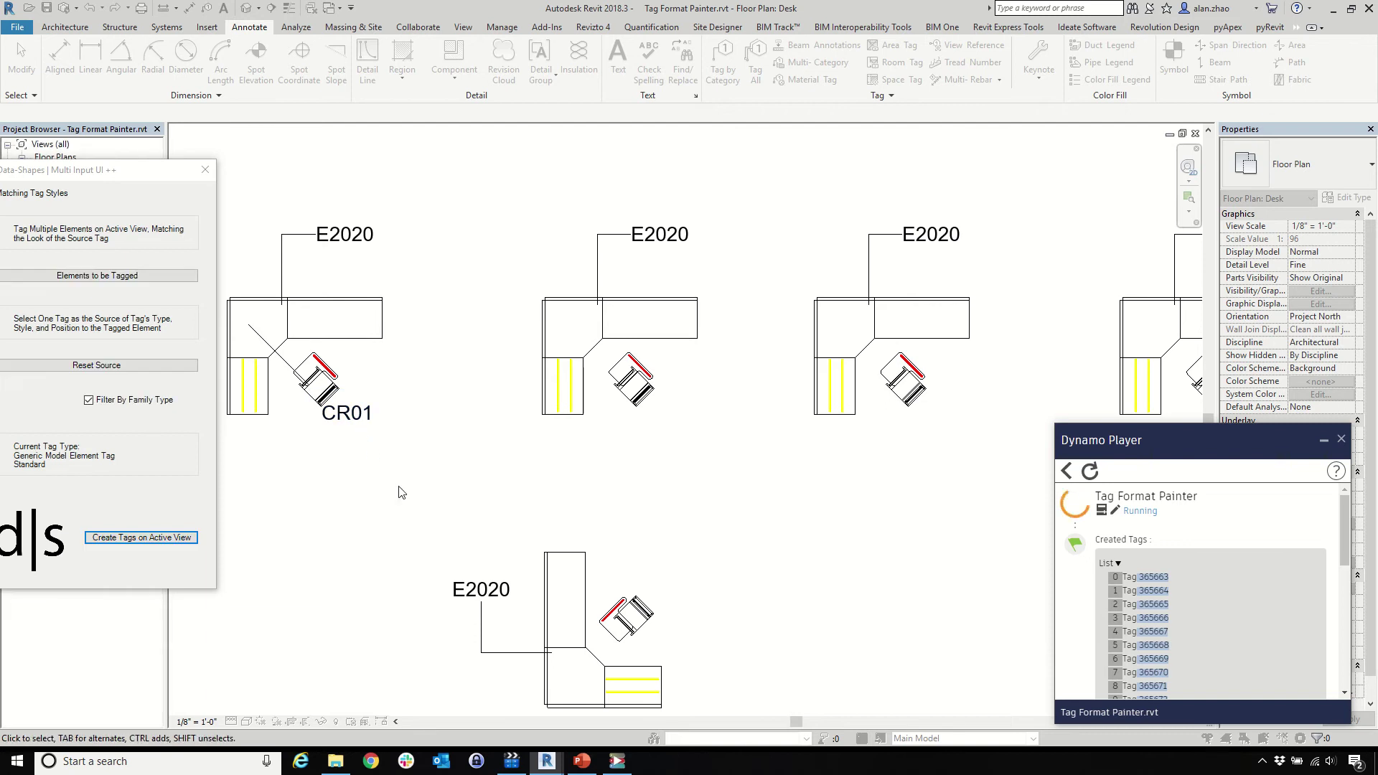
Step: Select all other workstations in the rectangular desk layout as elements for tagging, and create their chair tags on the active view
click(87, 276)
scroll(524, 307, down, 6)
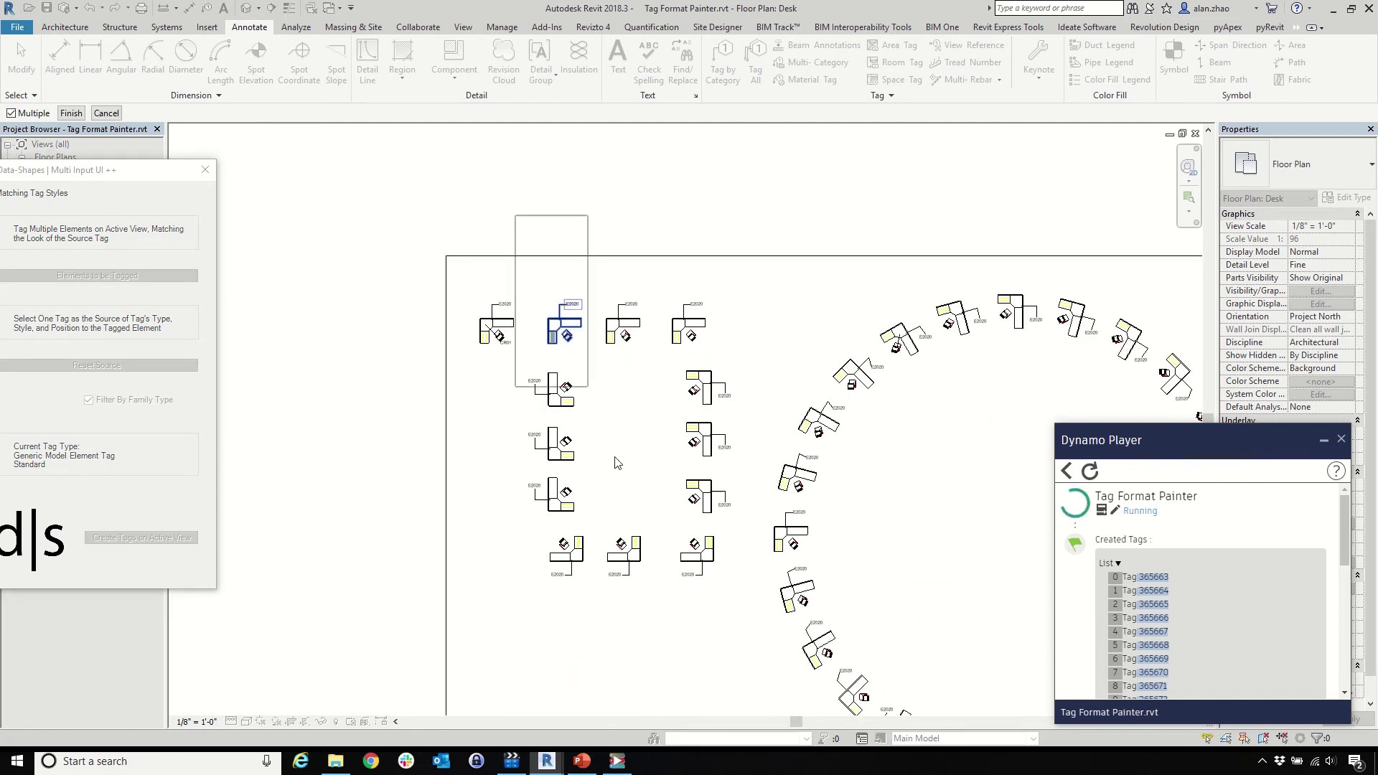
drag(615, 463, 771, 667)
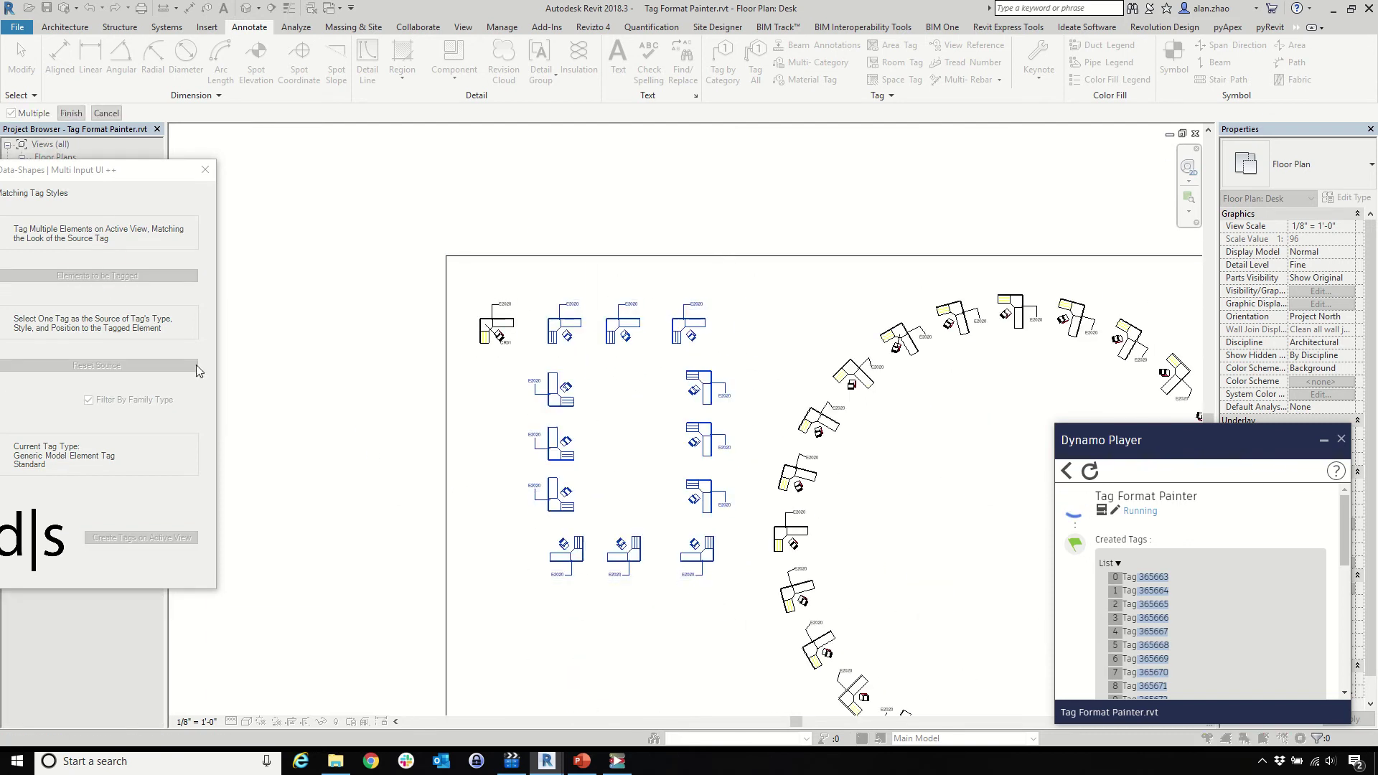
click(71, 114)
click(141, 538)
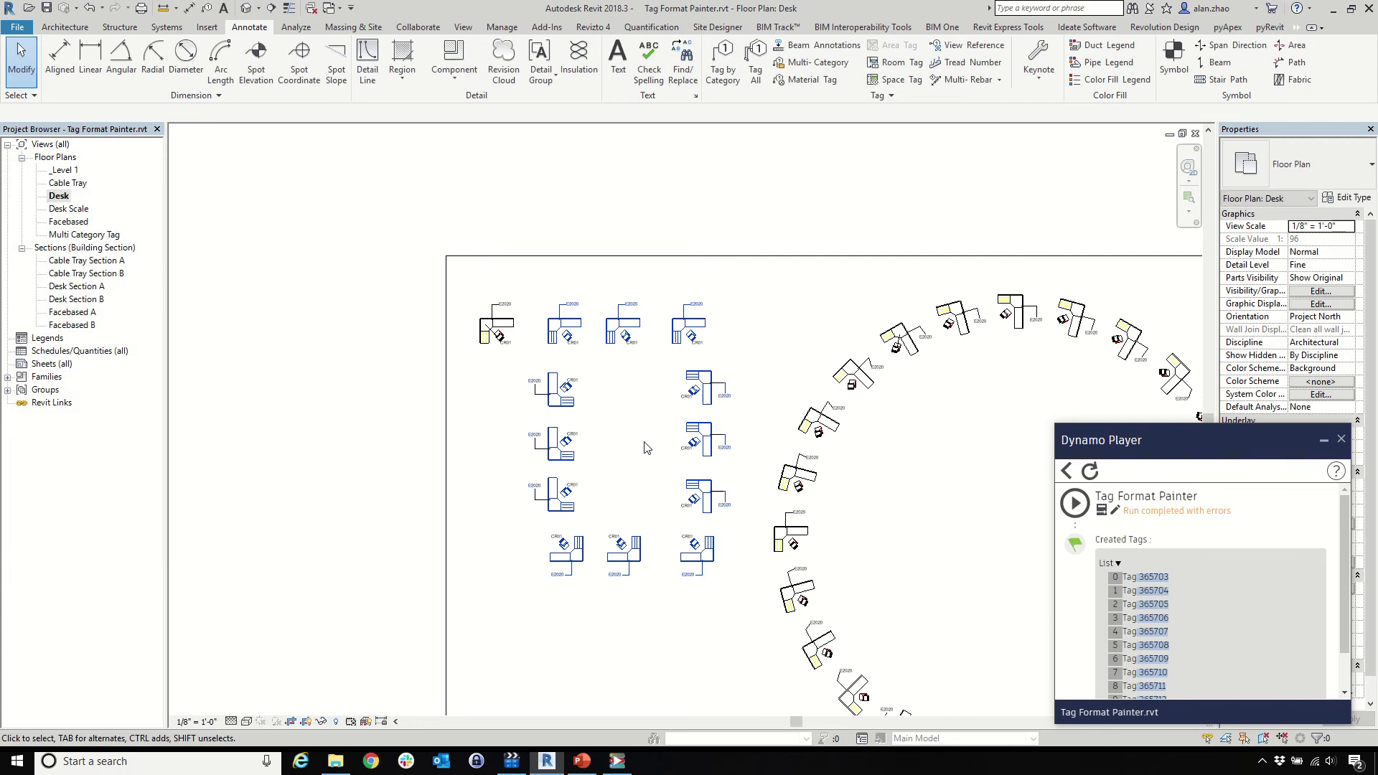
Step: Rerun the script with a chair tag as the source, select all workstations in the circle, and create their chair tags
scroll(644, 447, up, 5)
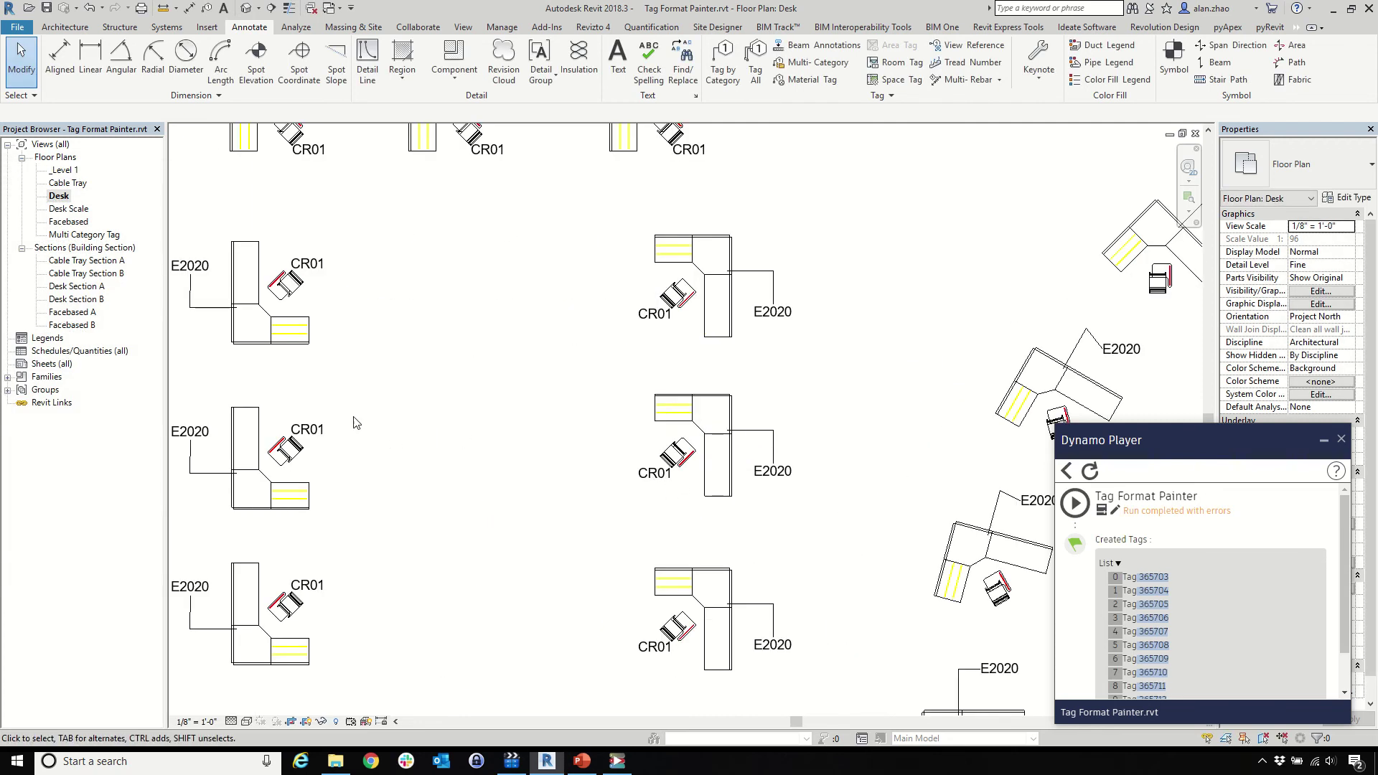
scroll(355, 420, down, 4)
scroll(329, 562, down, 3)
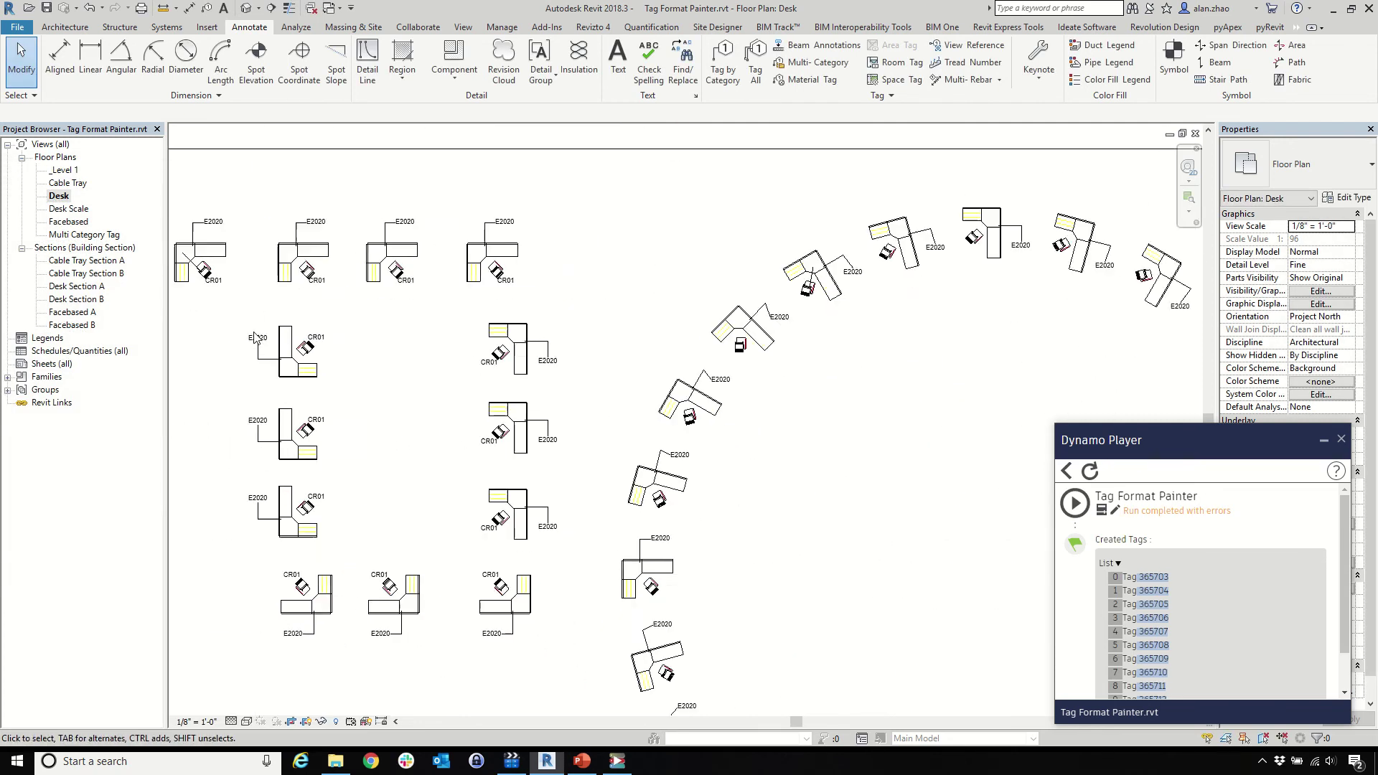
click(1076, 504)
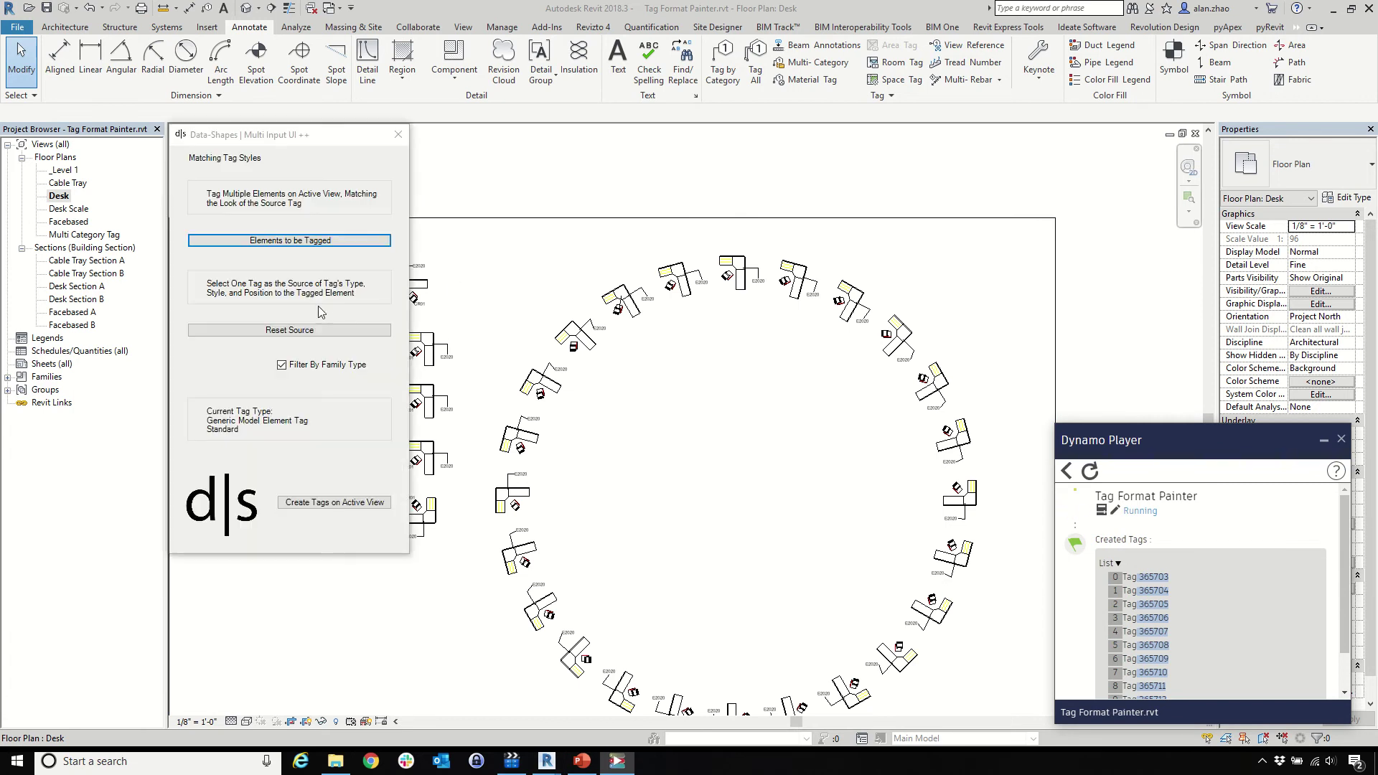
click(323, 331)
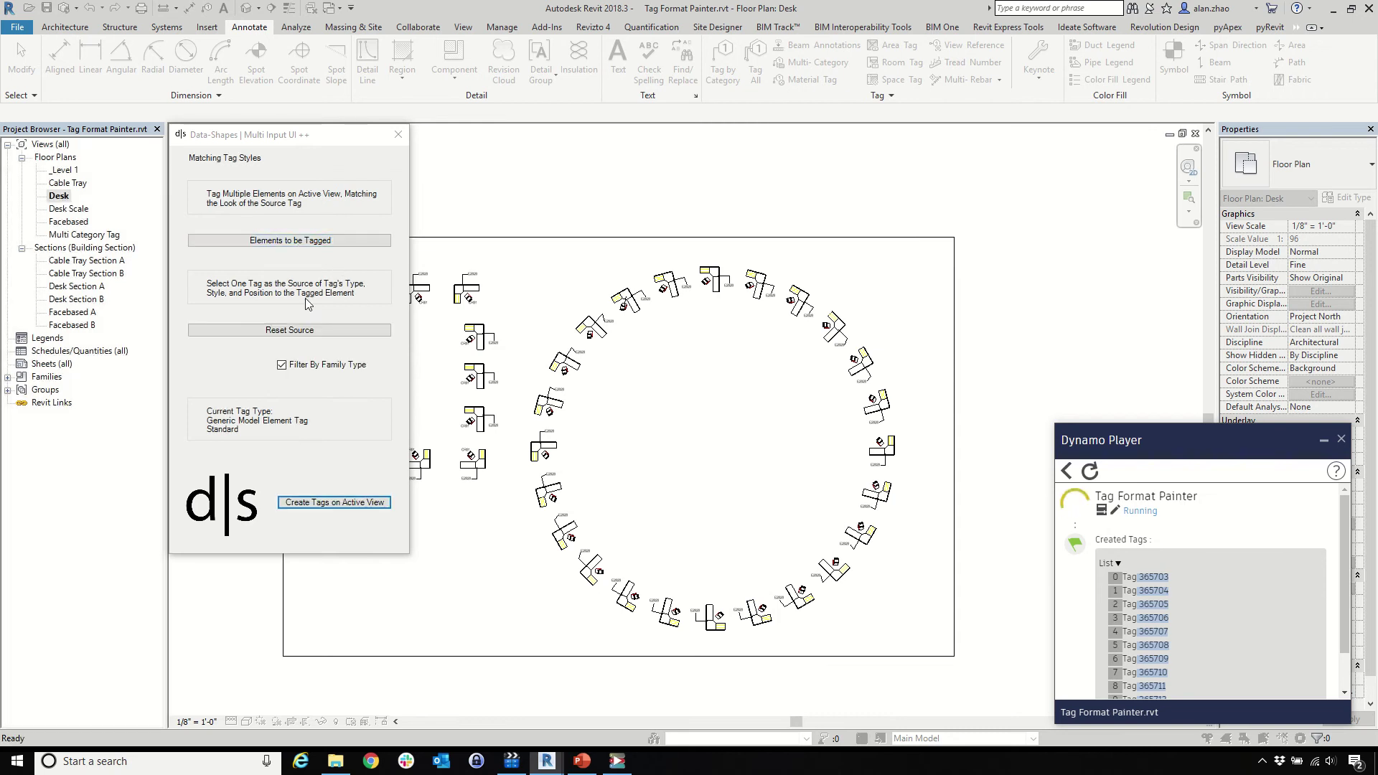
click(290, 240)
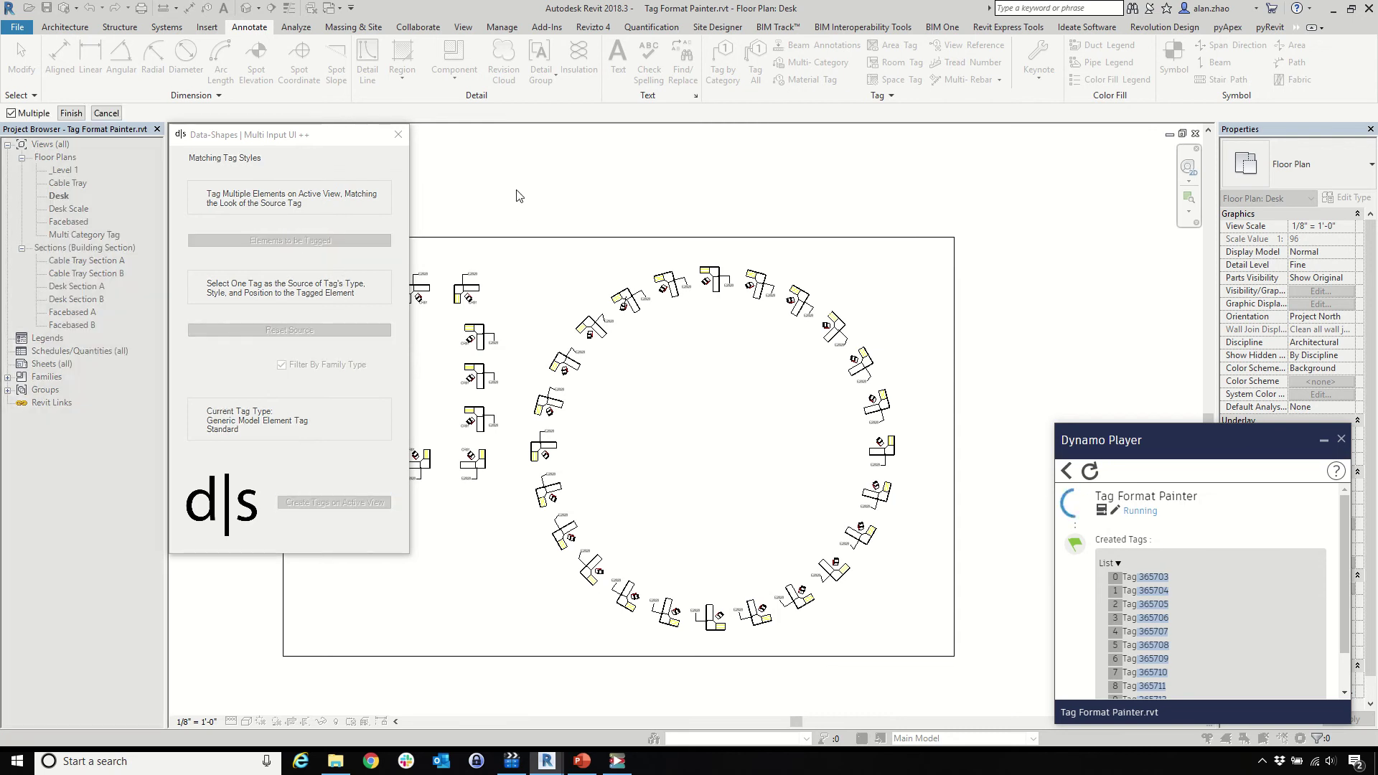
drag(516, 190, 958, 717)
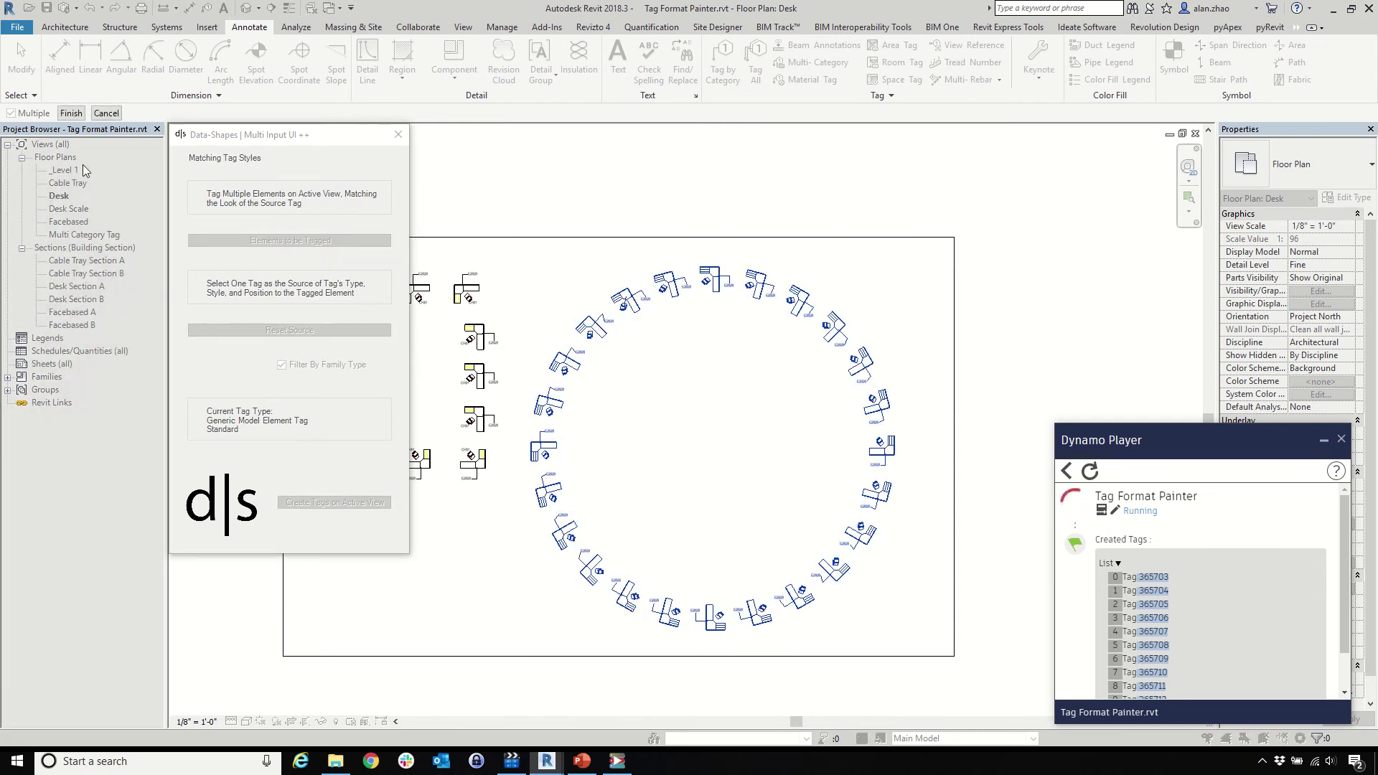
click(71, 113)
click(336, 504)
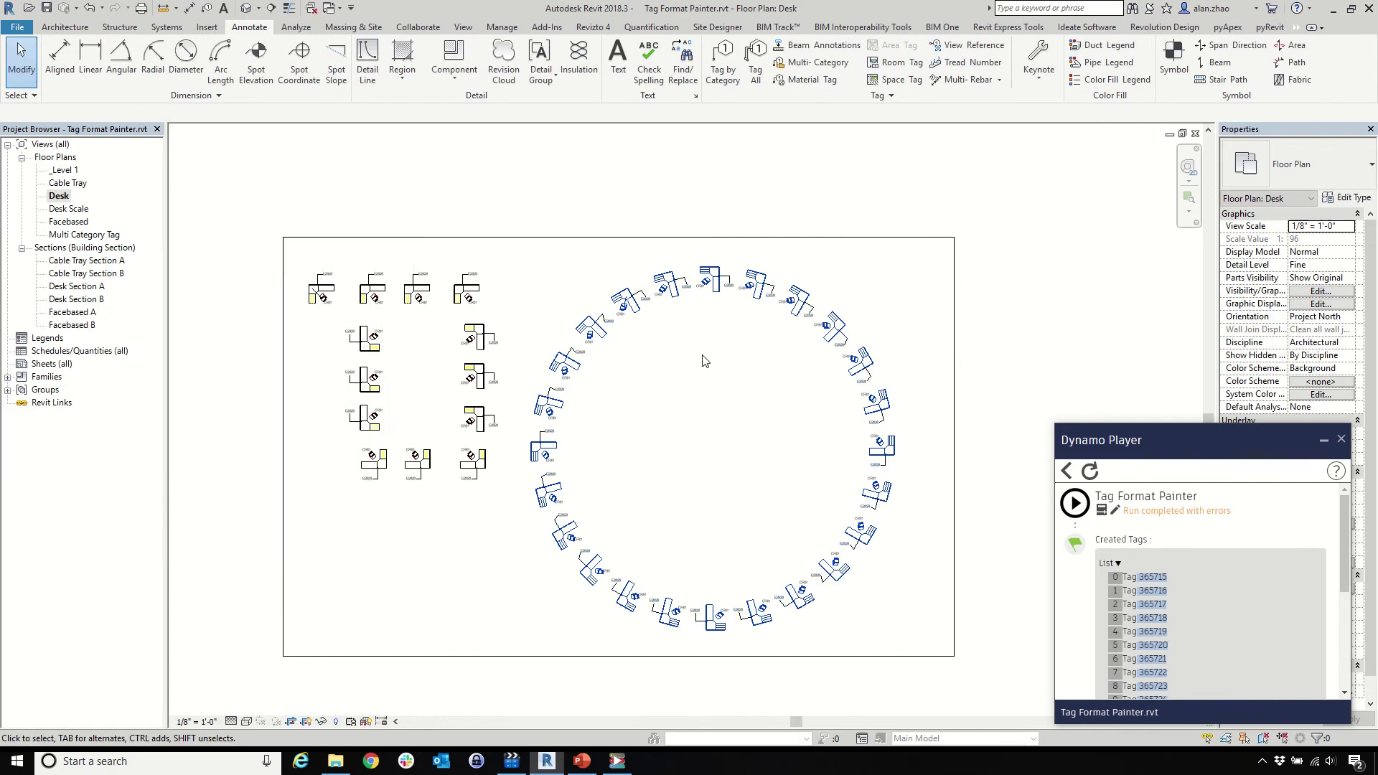
Step: Open the Multi Category Tag floor plan and examine the properties of the C01 tag and the first three furniture pieces in the upper row
scroll(703, 361, up, 6)
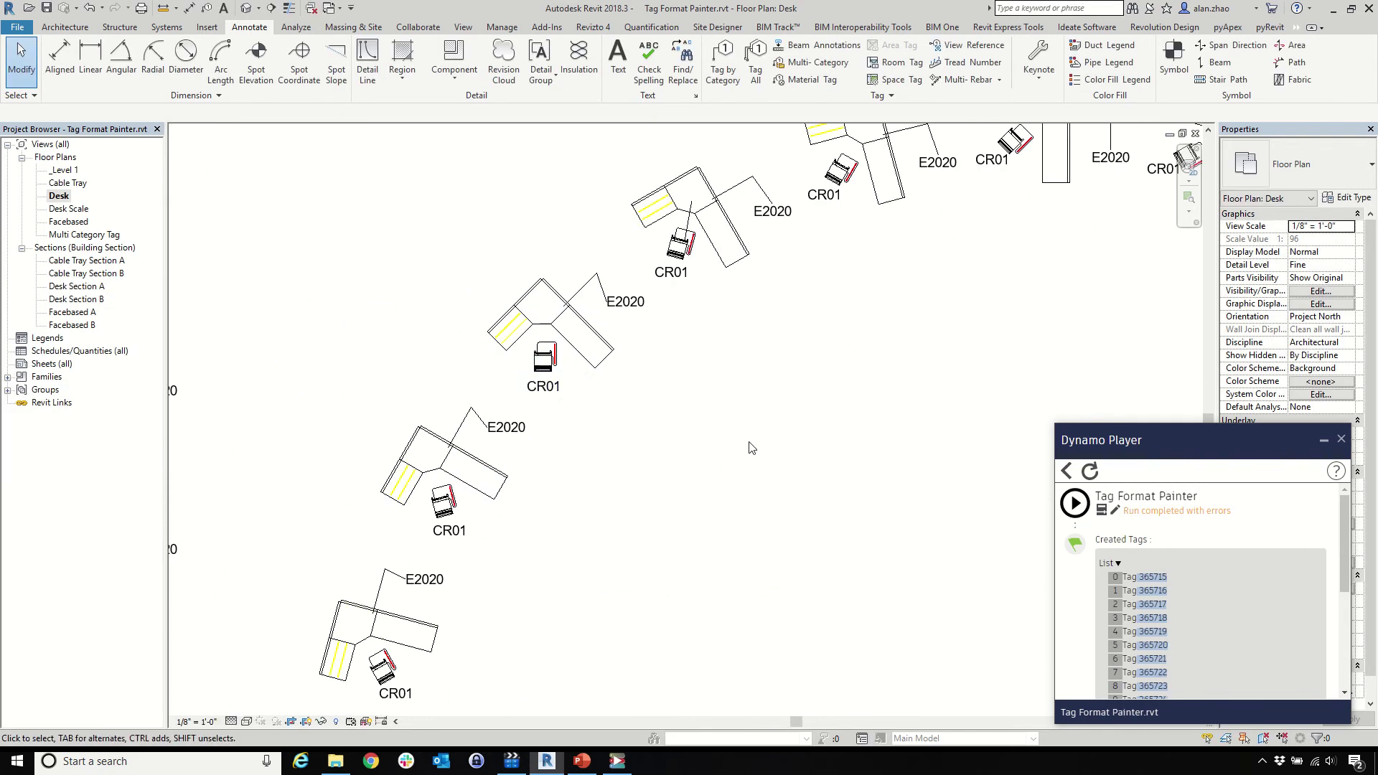
scroll(707, 415, down, 6)
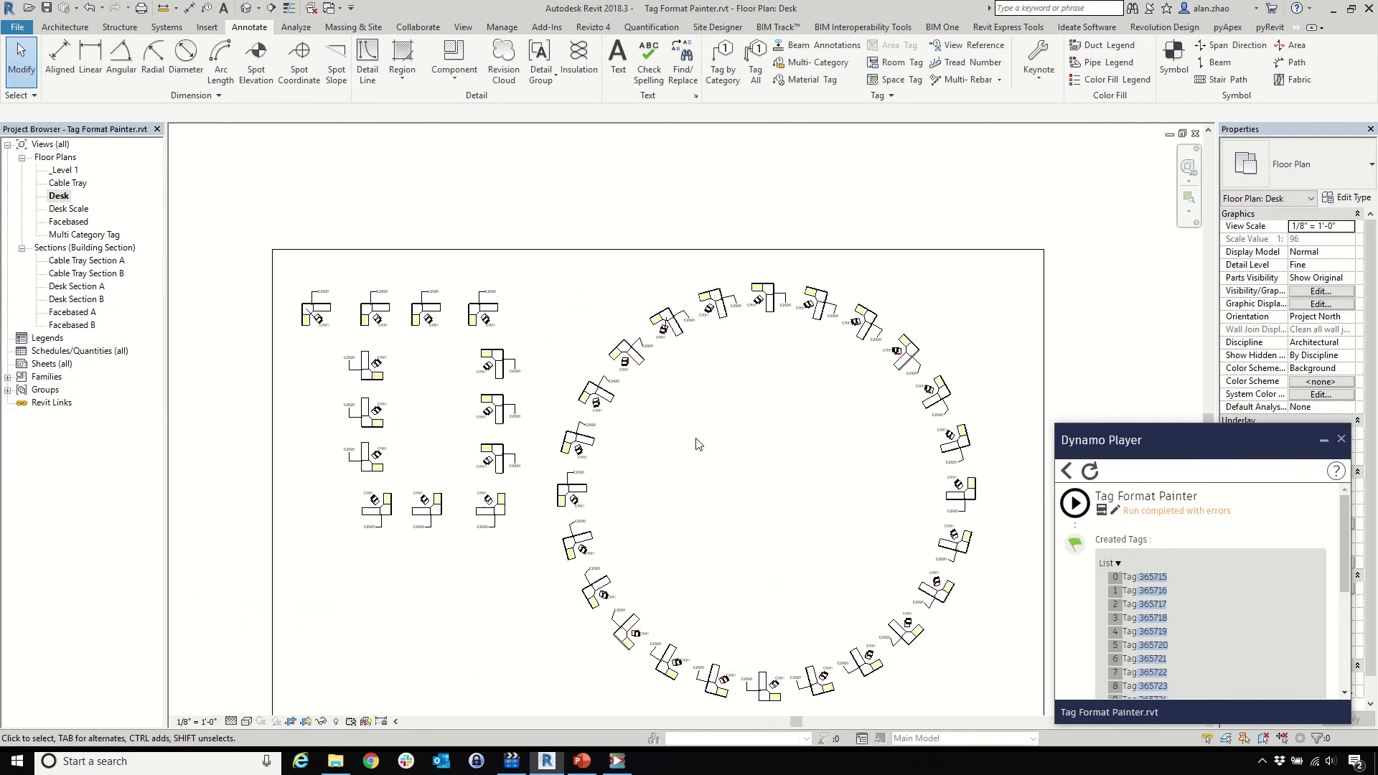
double_click(100, 237)
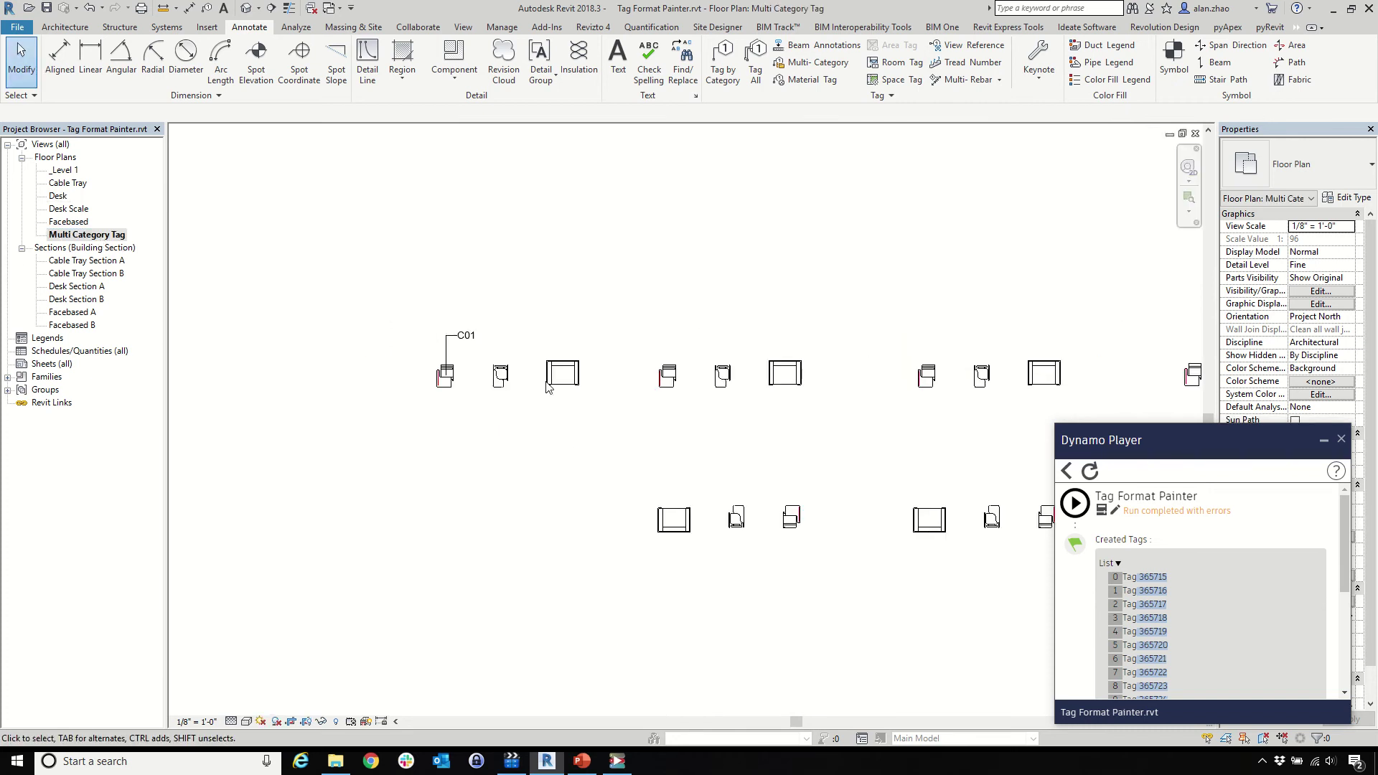
scroll(531, 355, up, 2)
click(431, 328)
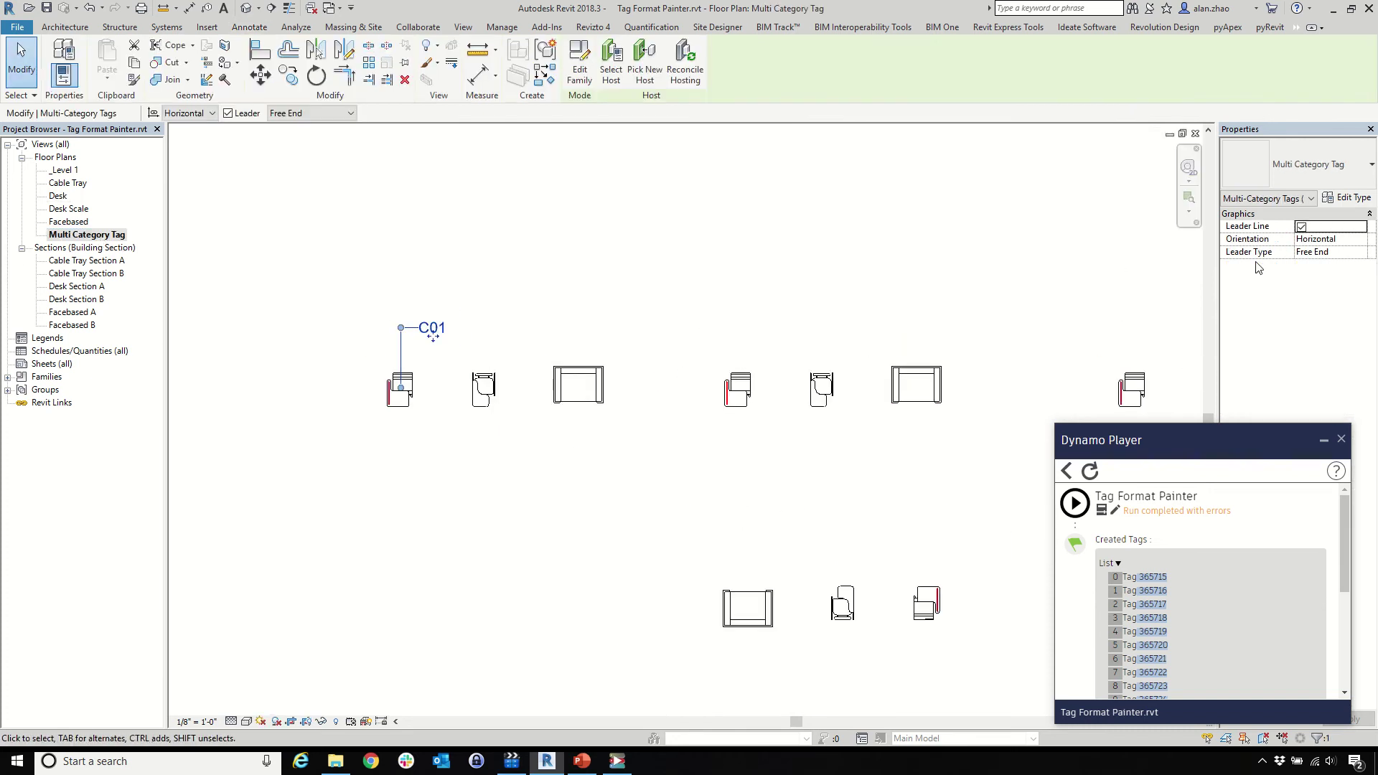
click(487, 453)
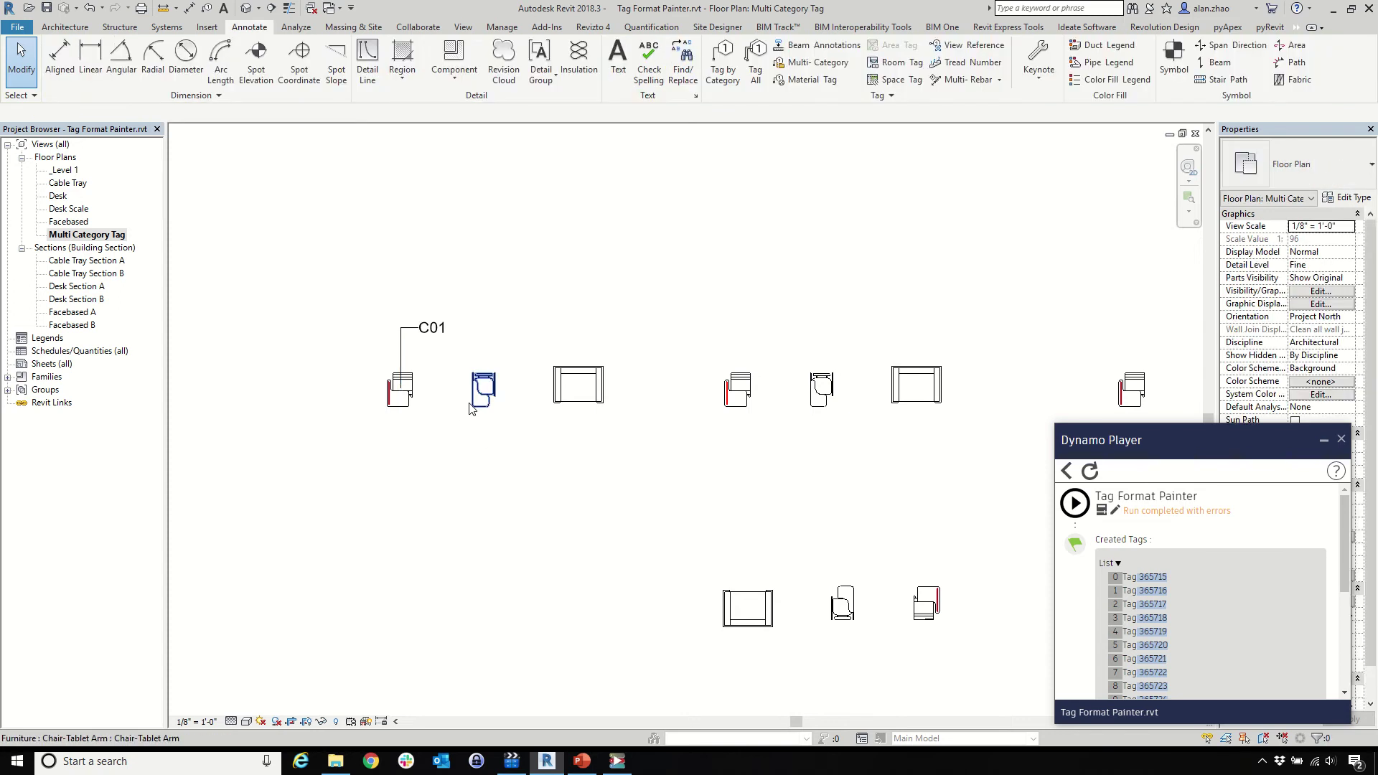
click(404, 411)
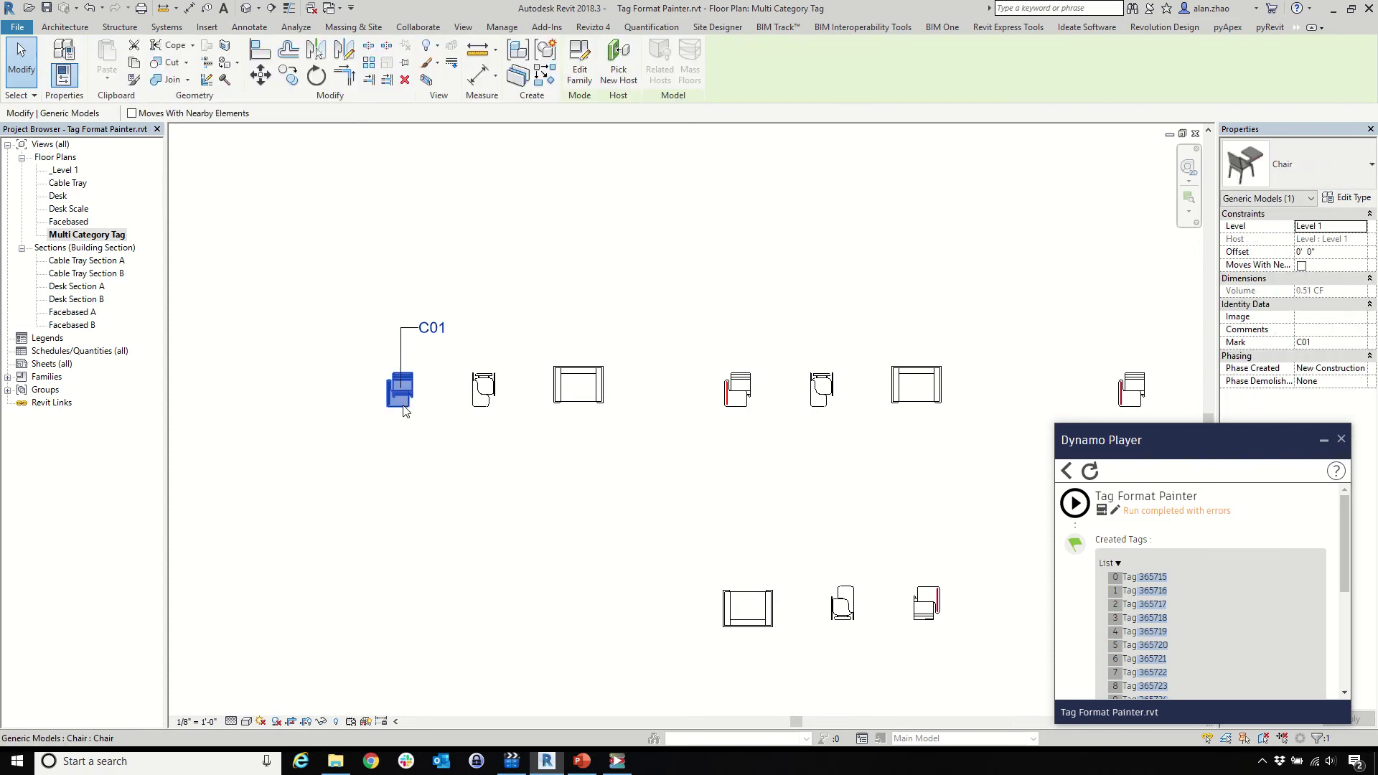
click(484, 400)
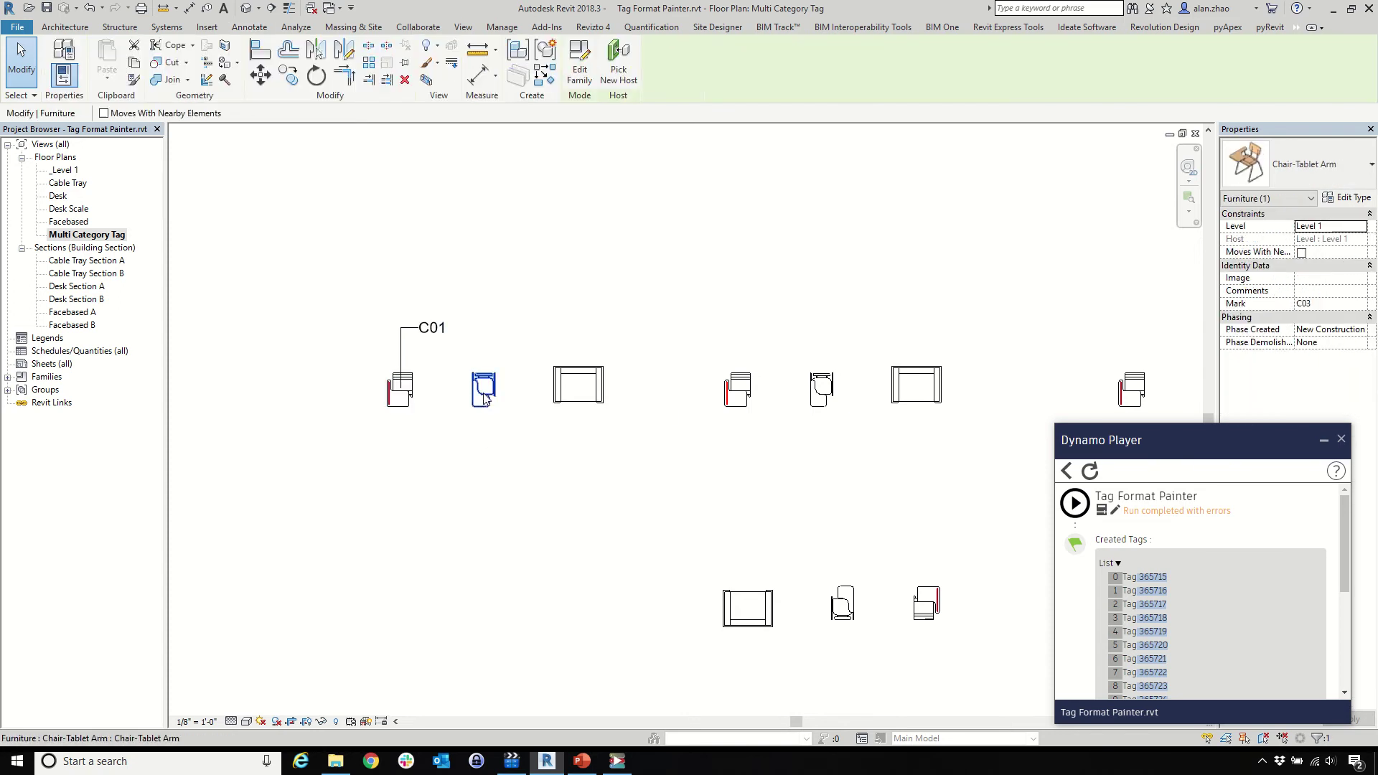
click(589, 402)
click(587, 529)
Step: Try to tag the tablet-arm chair and the larger piece beside it from the C01 tag with Filter By Family Type on
click(1074, 503)
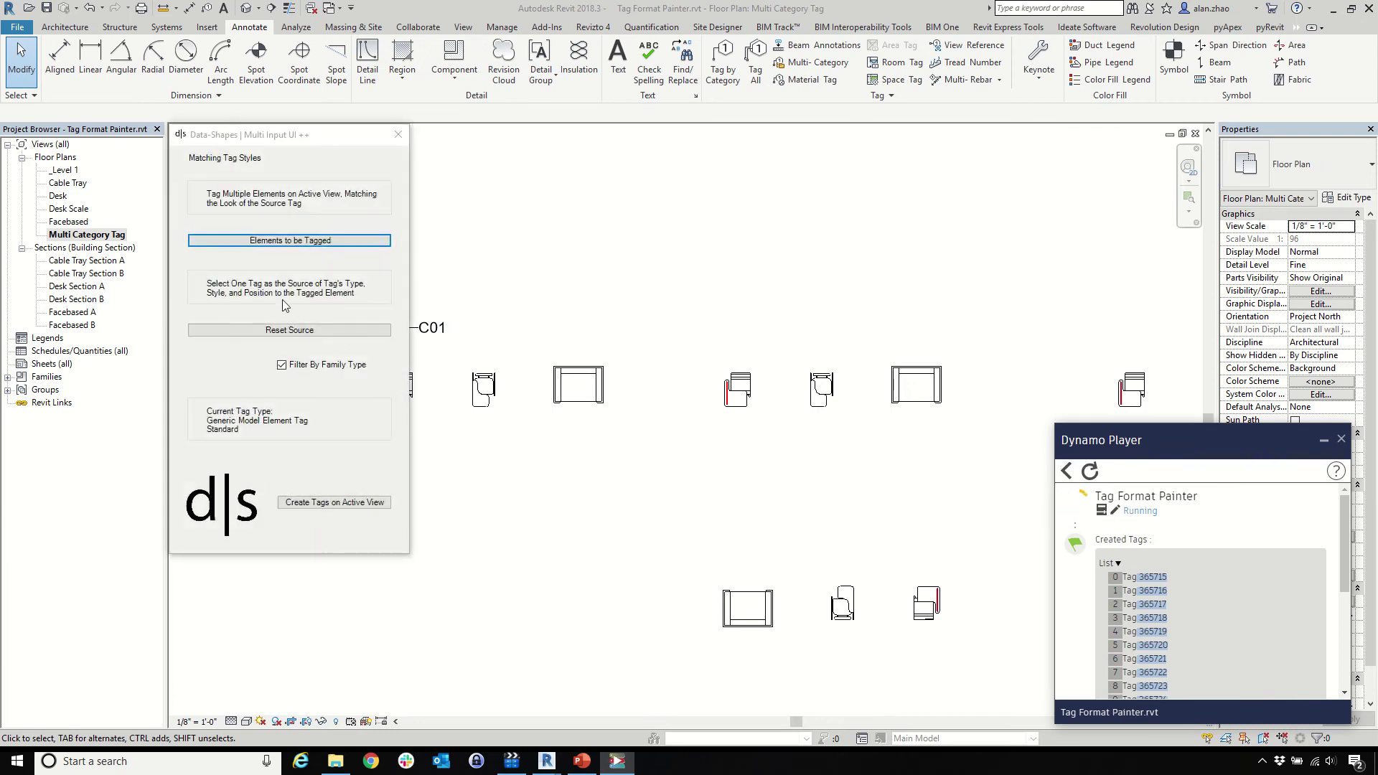
drag(295, 142, 136, 158)
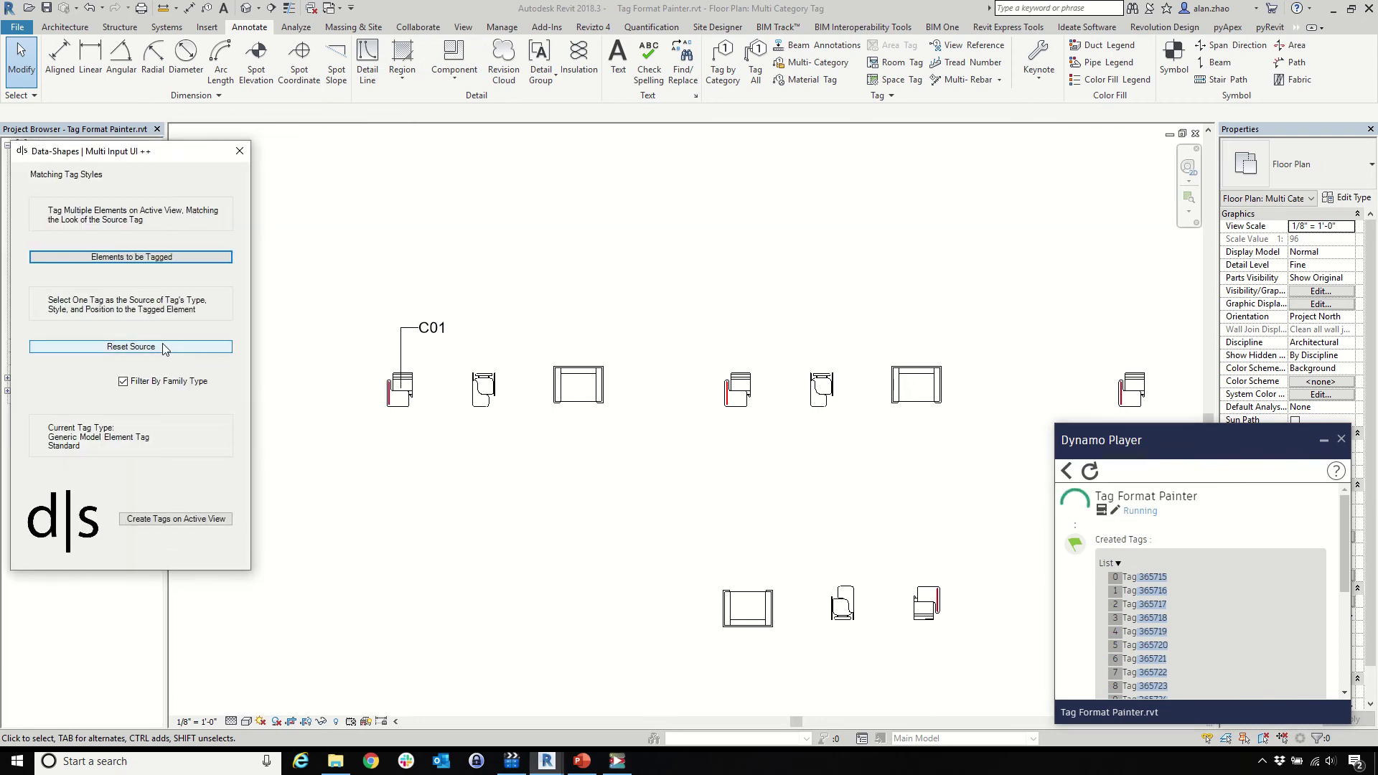
click(162, 346)
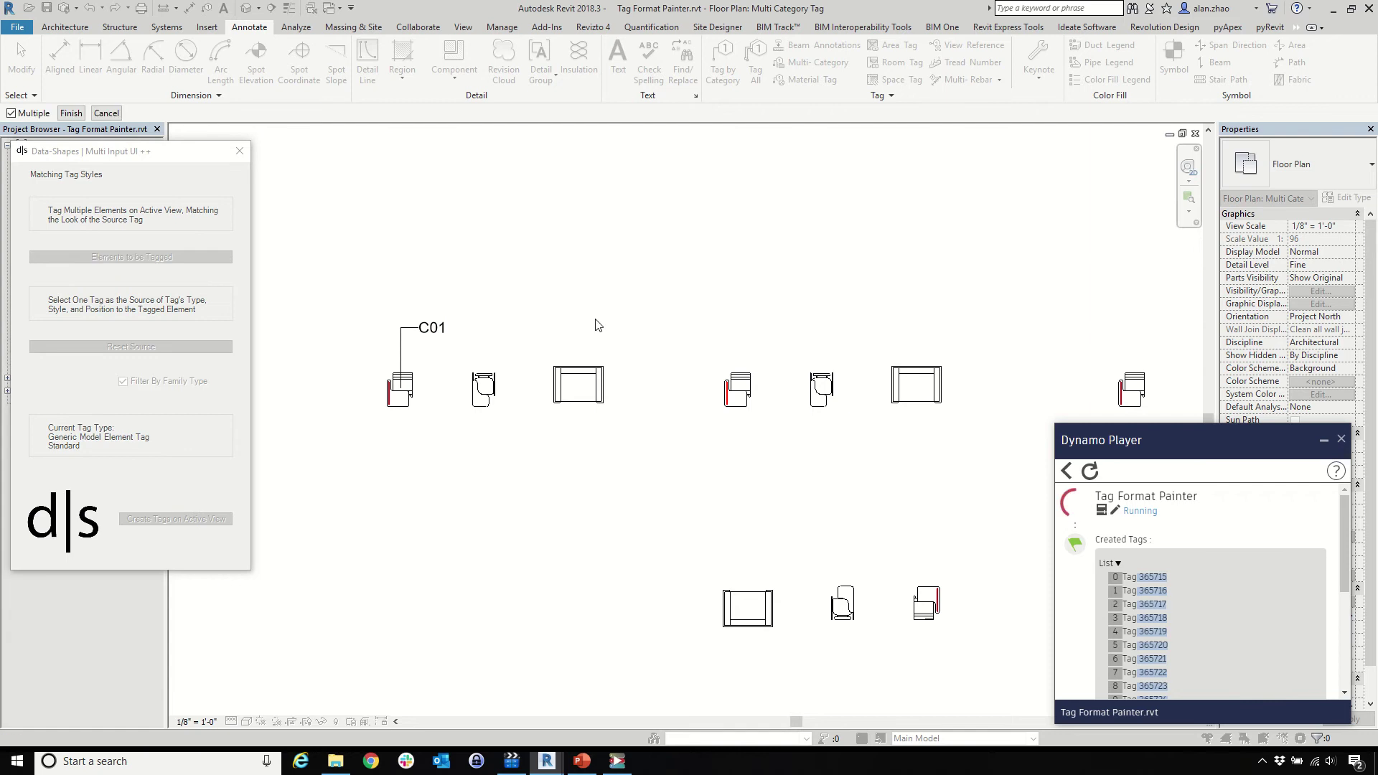
drag(440, 272, 655, 532)
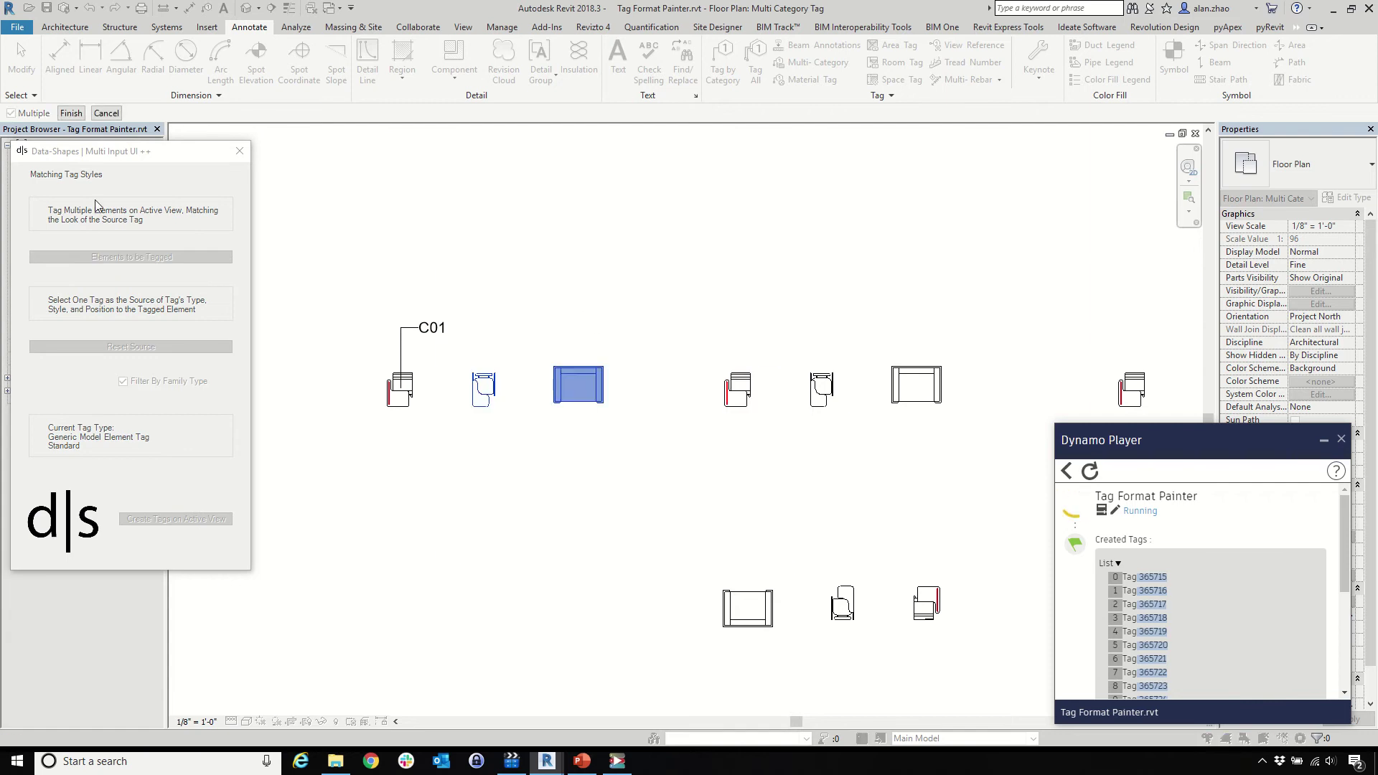
click(69, 113)
click(179, 519)
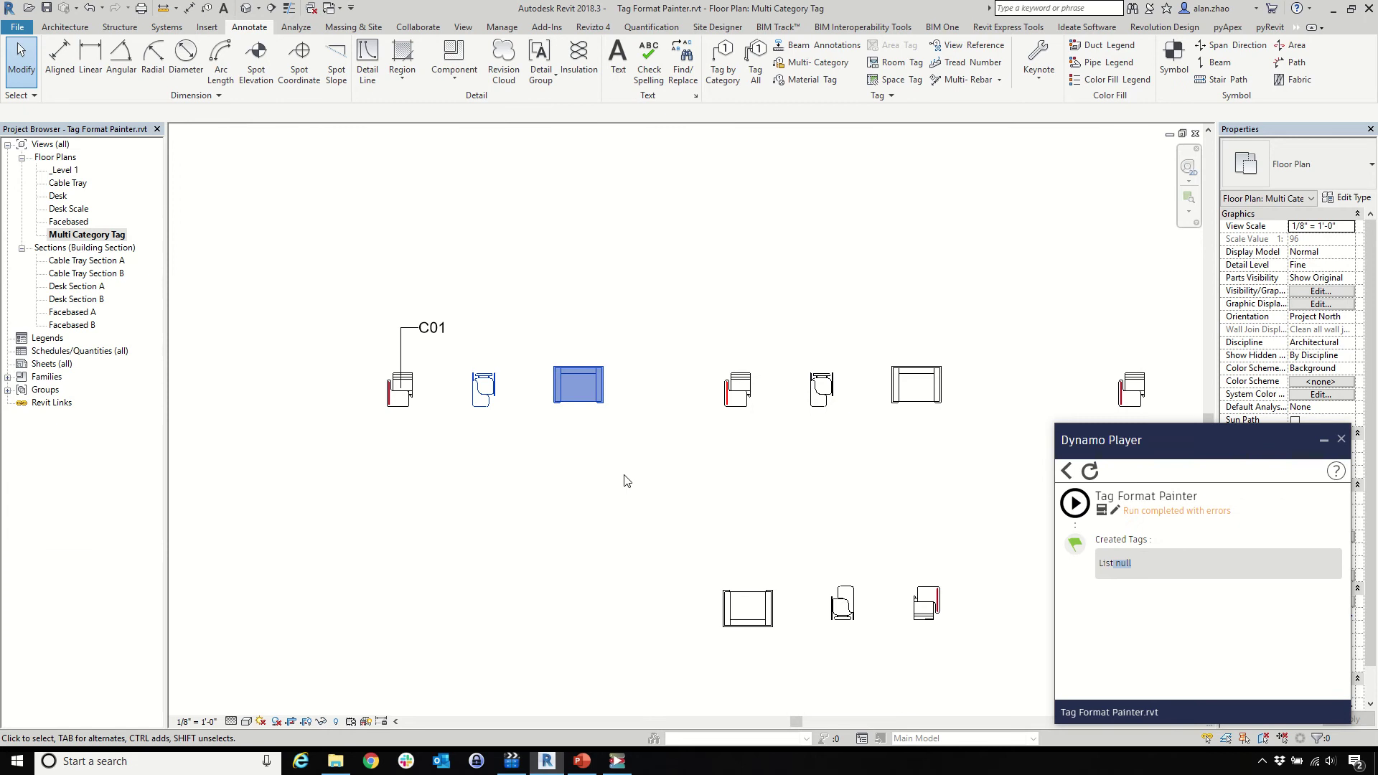
Step: Rerun the Tag Format Painter script with Filter By Family Type off and pick the C01 tag as the source
click(1075, 503)
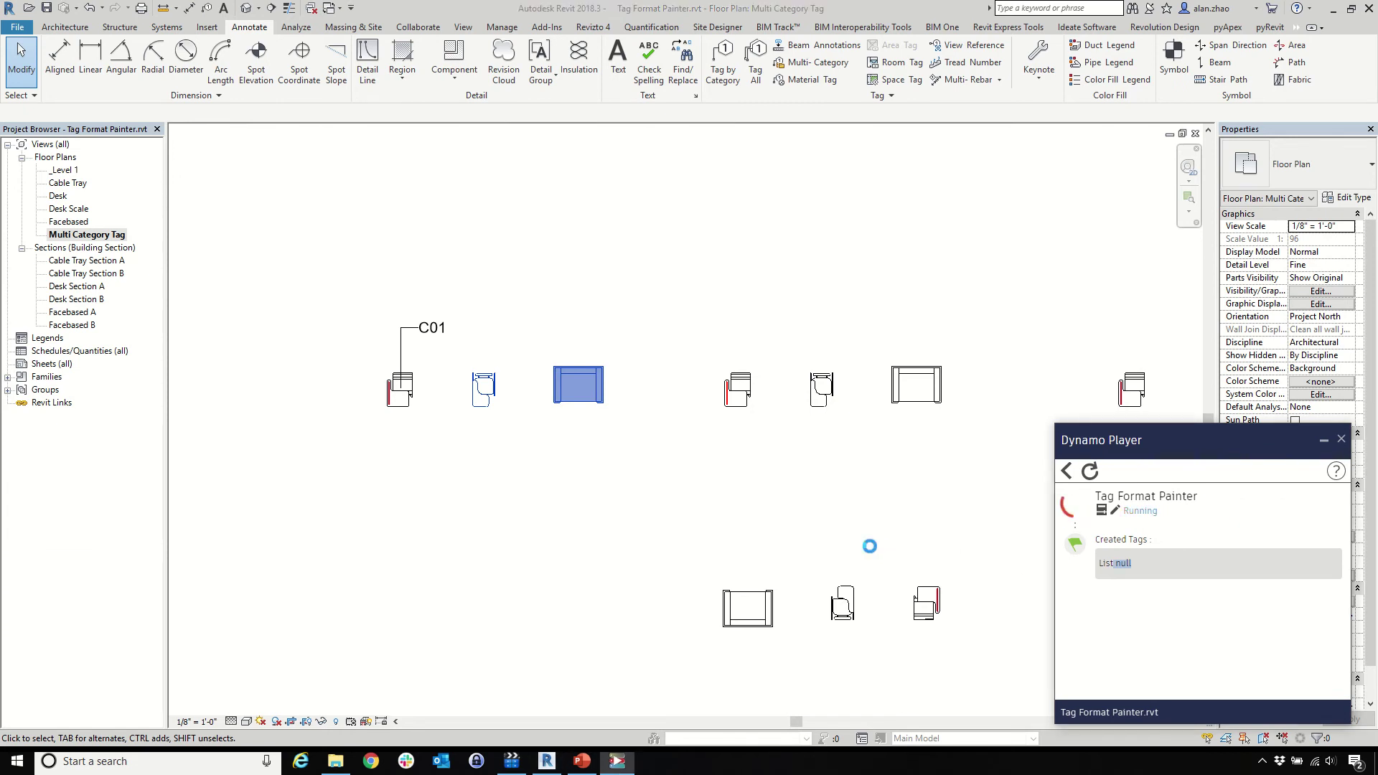
drag(326, 134, 237, 135)
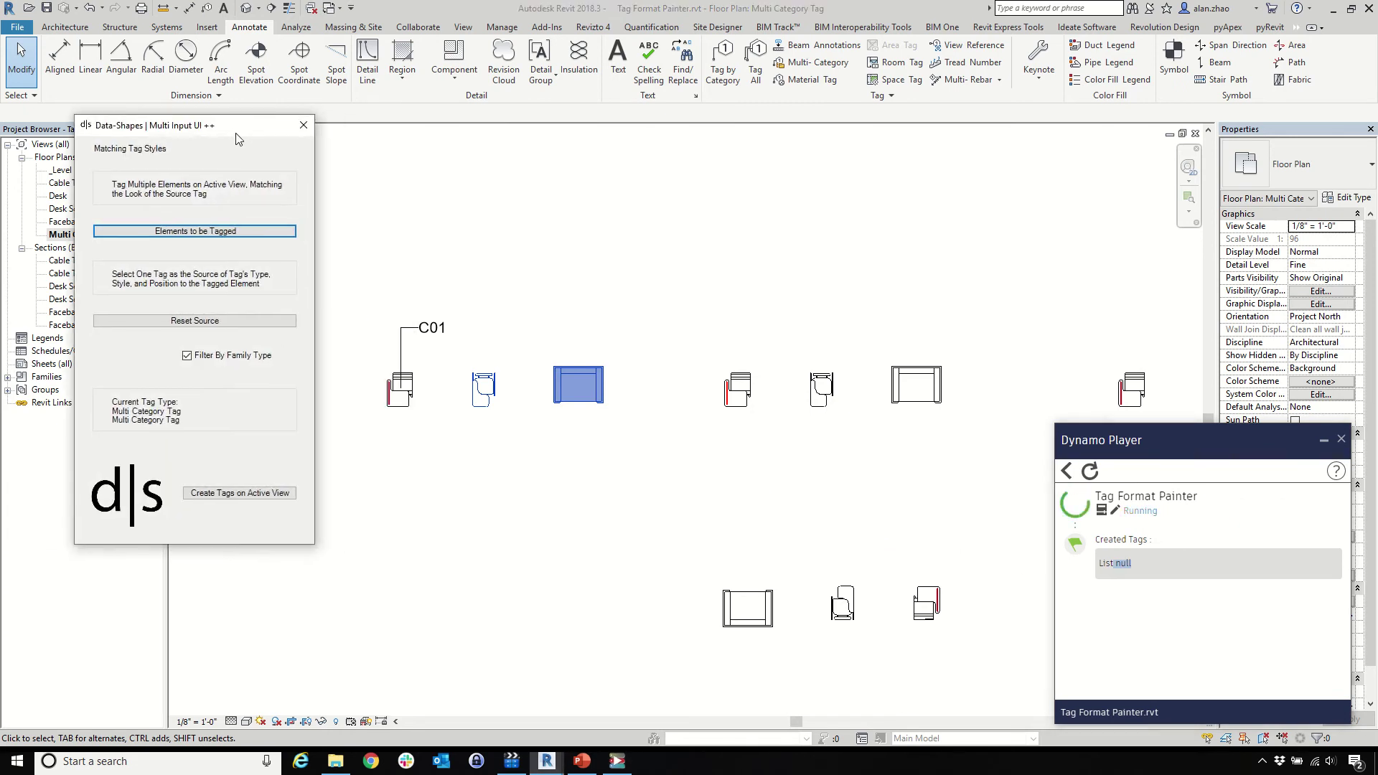
click(187, 356)
click(194, 321)
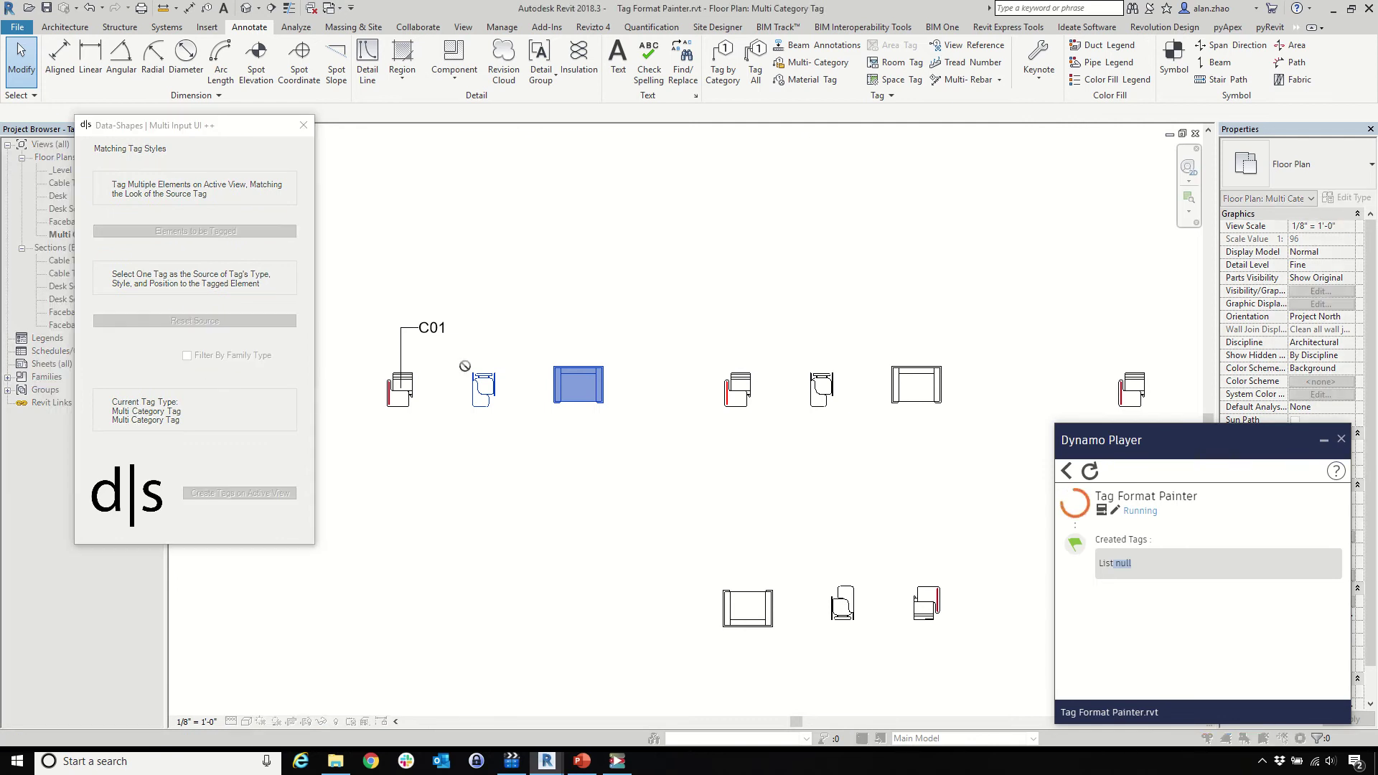
click(427, 334)
Step: Select the tablet-arm chair and the larger piece beside it as elements to tag, and create their tags on the active view
click(194, 231)
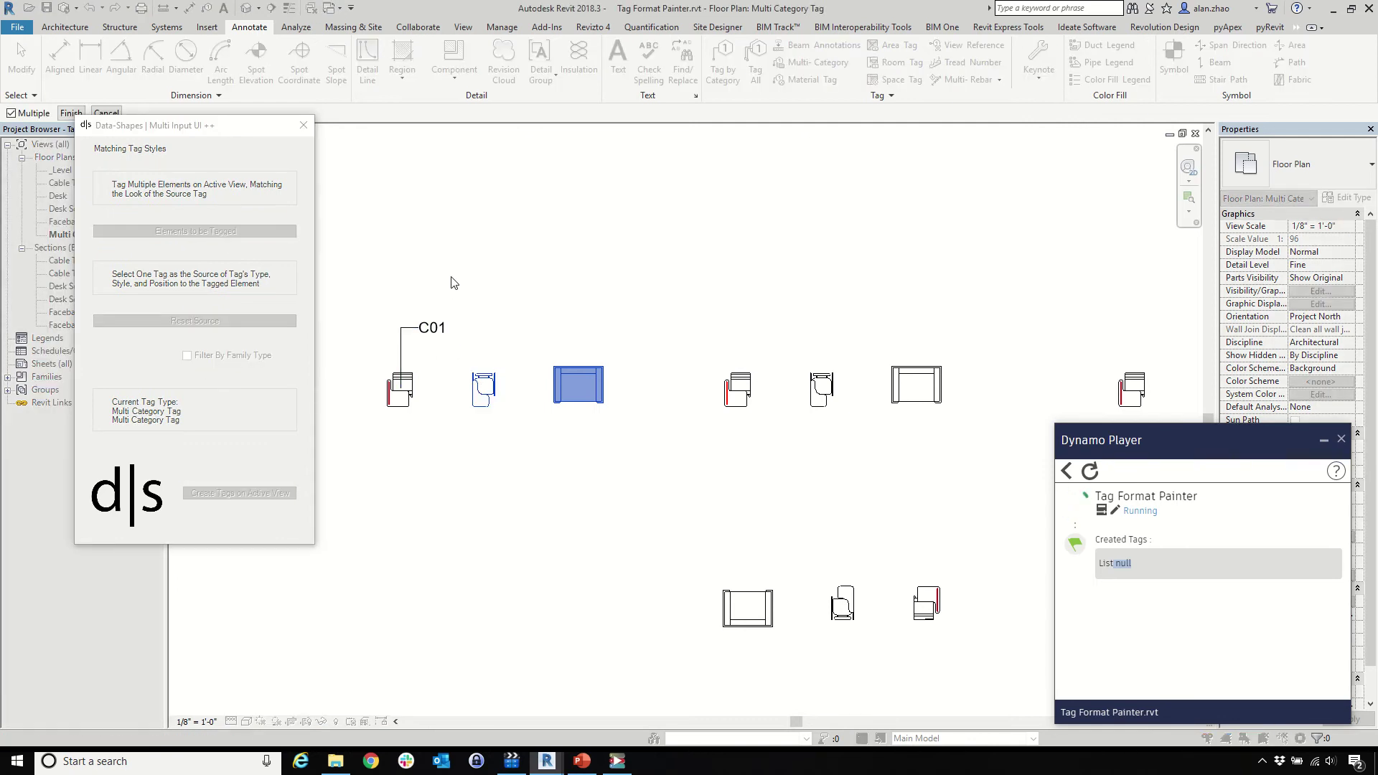
drag(424, 245, 624, 473)
click(71, 112)
click(239, 492)
scroll(593, 492, up, 2)
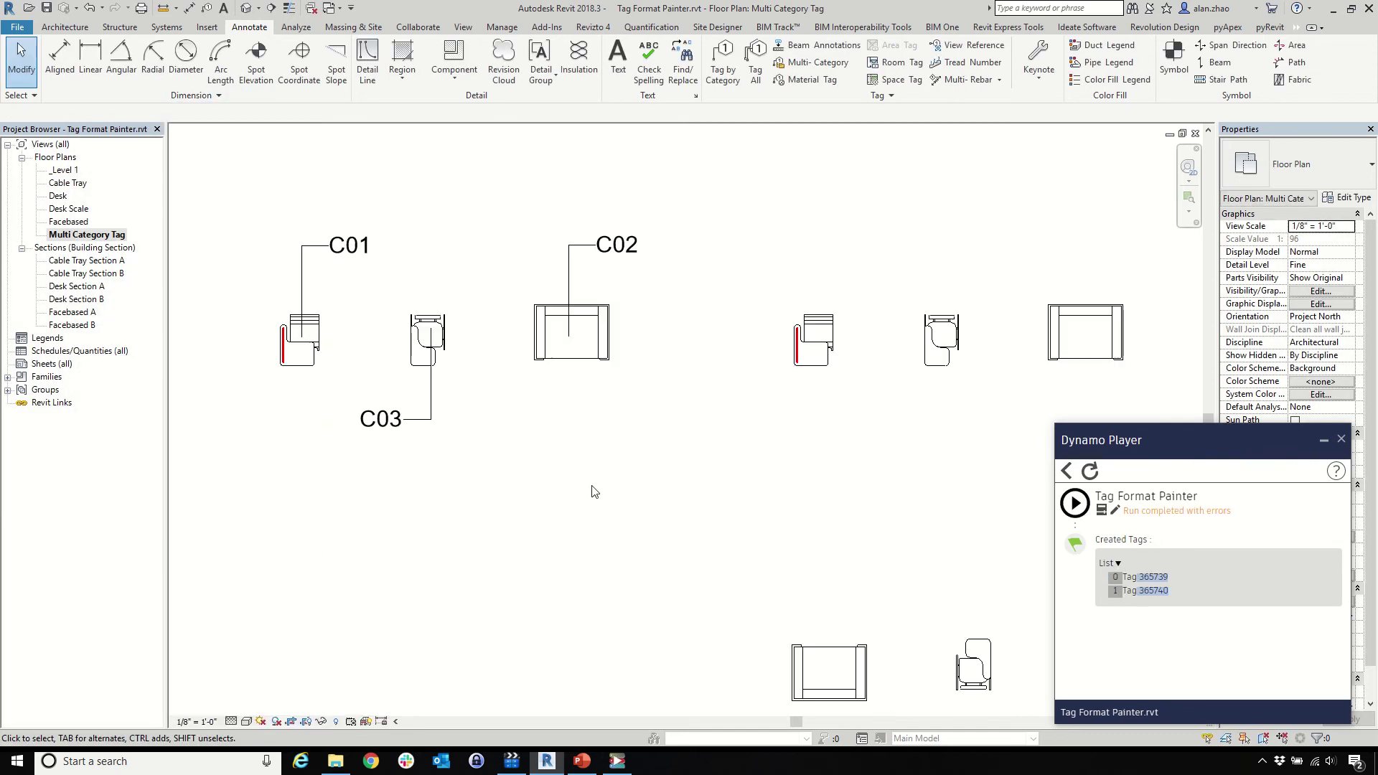
Step: Compare the default placement orientation of the tablet-arm chair and the generic-model chair with Create Similar, without placing either
click(432, 343)
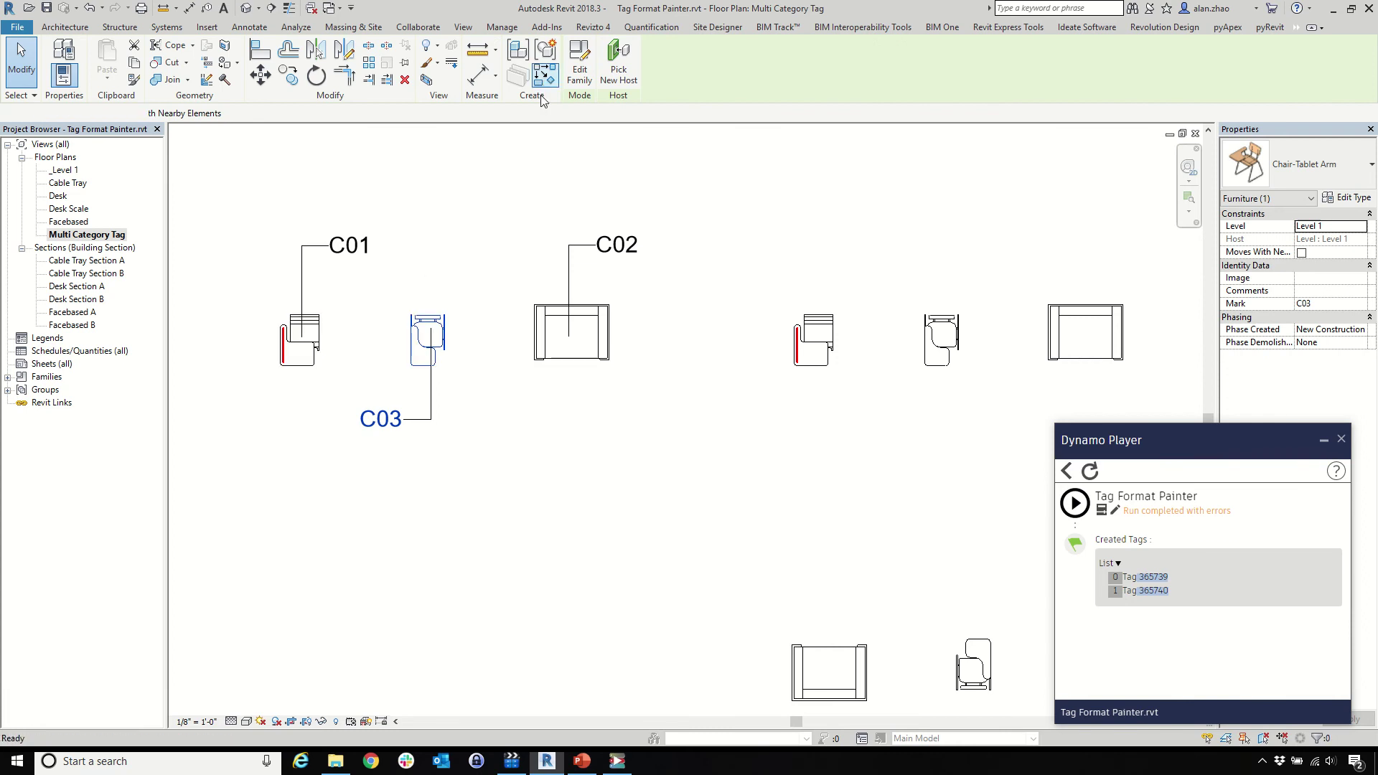
click(543, 74)
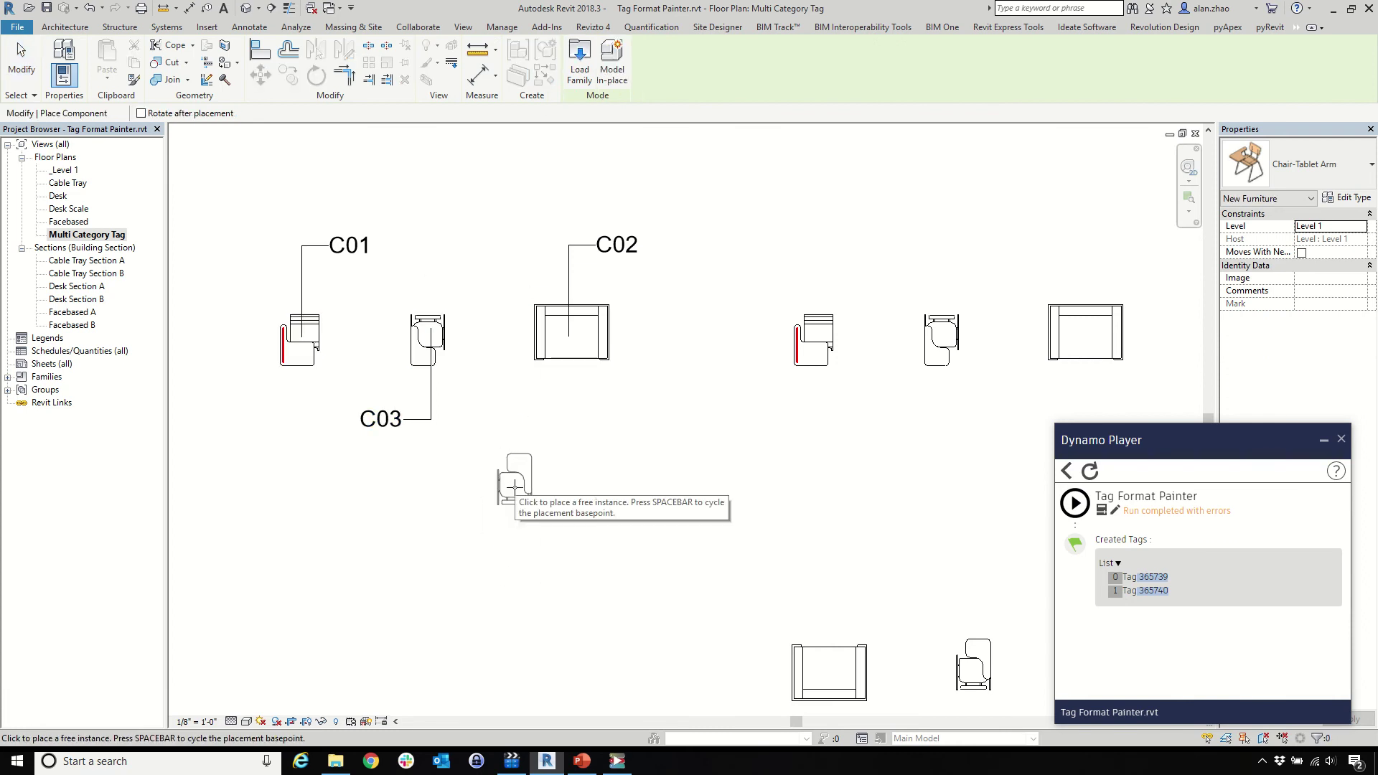
key(Escape)
key(Escape)
click(278, 350)
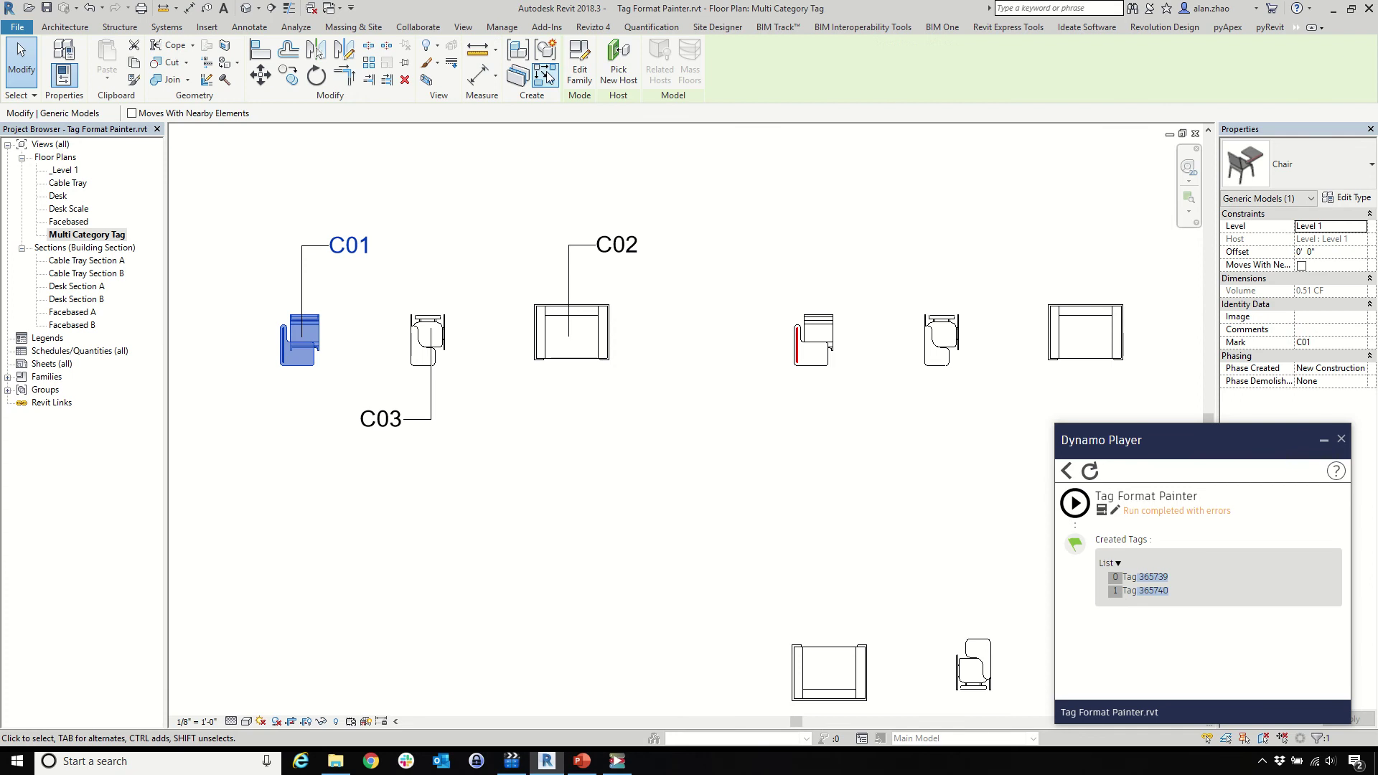
click(543, 74)
scroll(497, 485, up, 1)
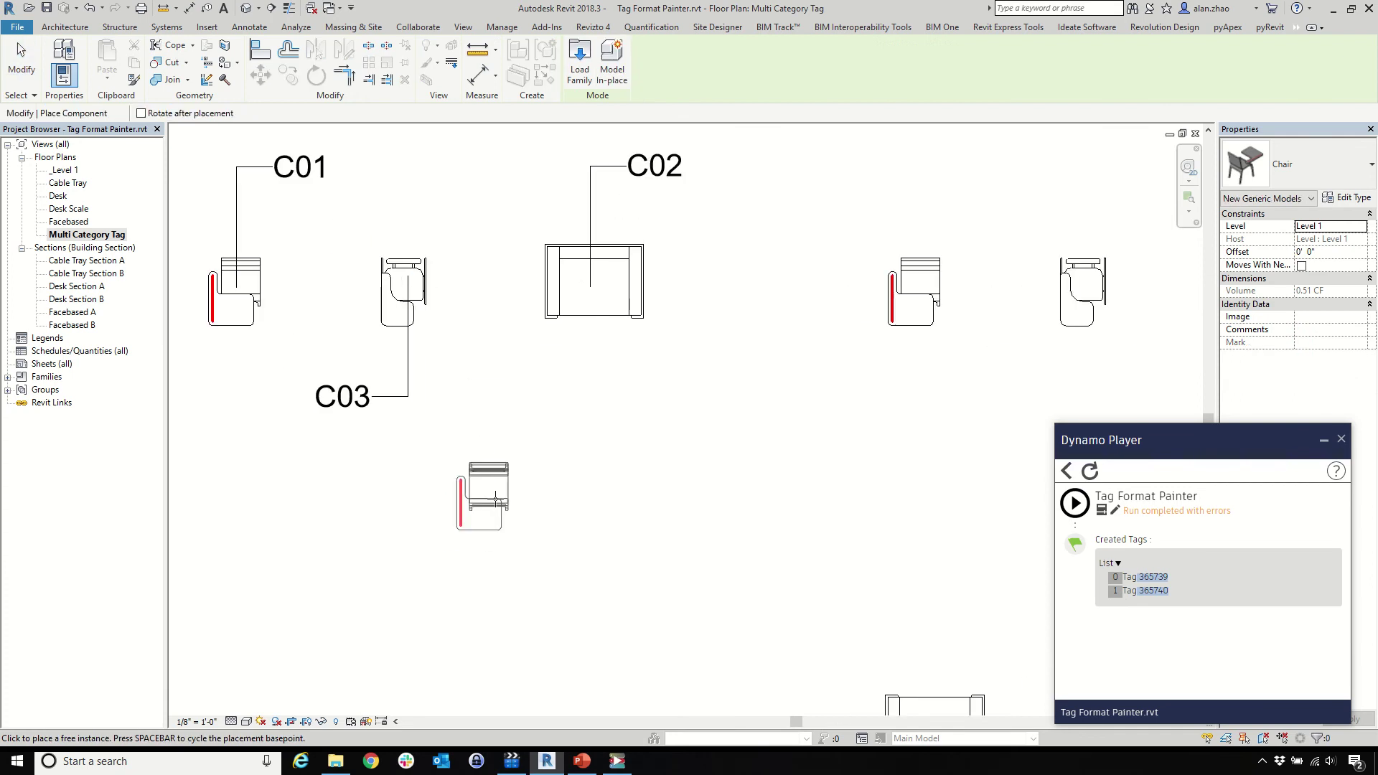
key(Escape)
Step: Try to move the C03 tag above the tablet-arm chair, roughly level with the C01 and C02 tags
click(342, 396)
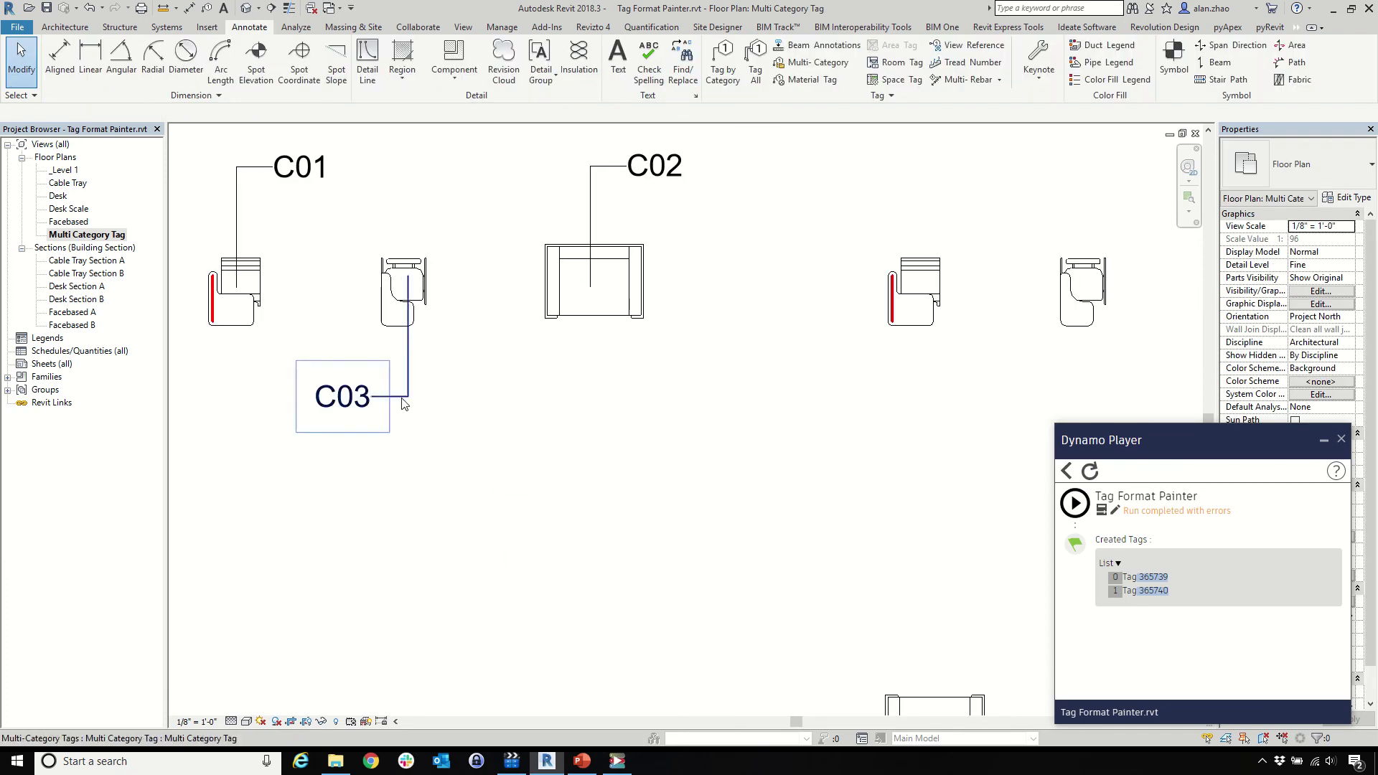
scroll(398, 416, up, 2)
scroll(316, 415, down, 2)
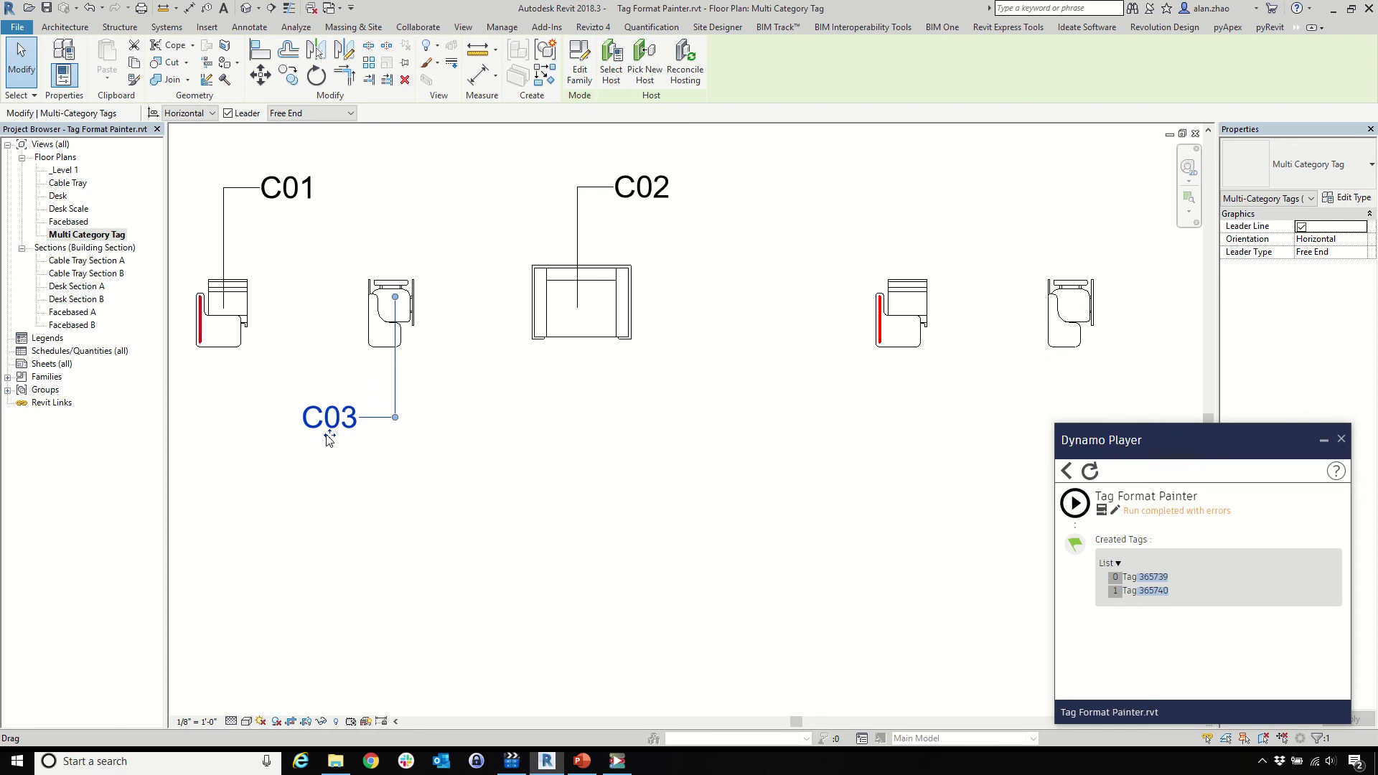
ctrl+drag(329, 431, 458, 205)
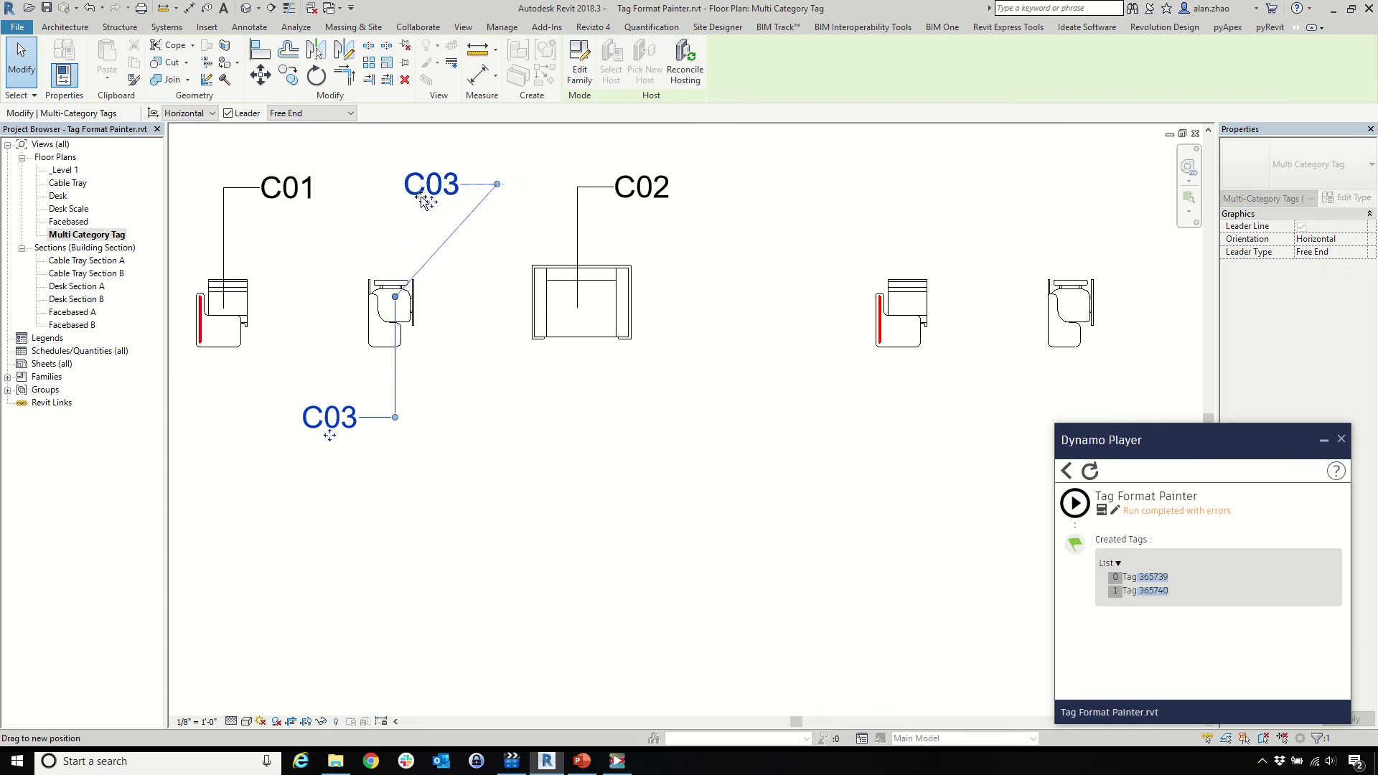
mouse_move(419, 227)
mouse_down()
mouse_move(406, 204)
mouse_move(422, 184)
mouse_move(415, 204)
mouse_up()
scroll(428, 275, up, 2)
scroll(448, 338, down, 2)
click(442, 301)
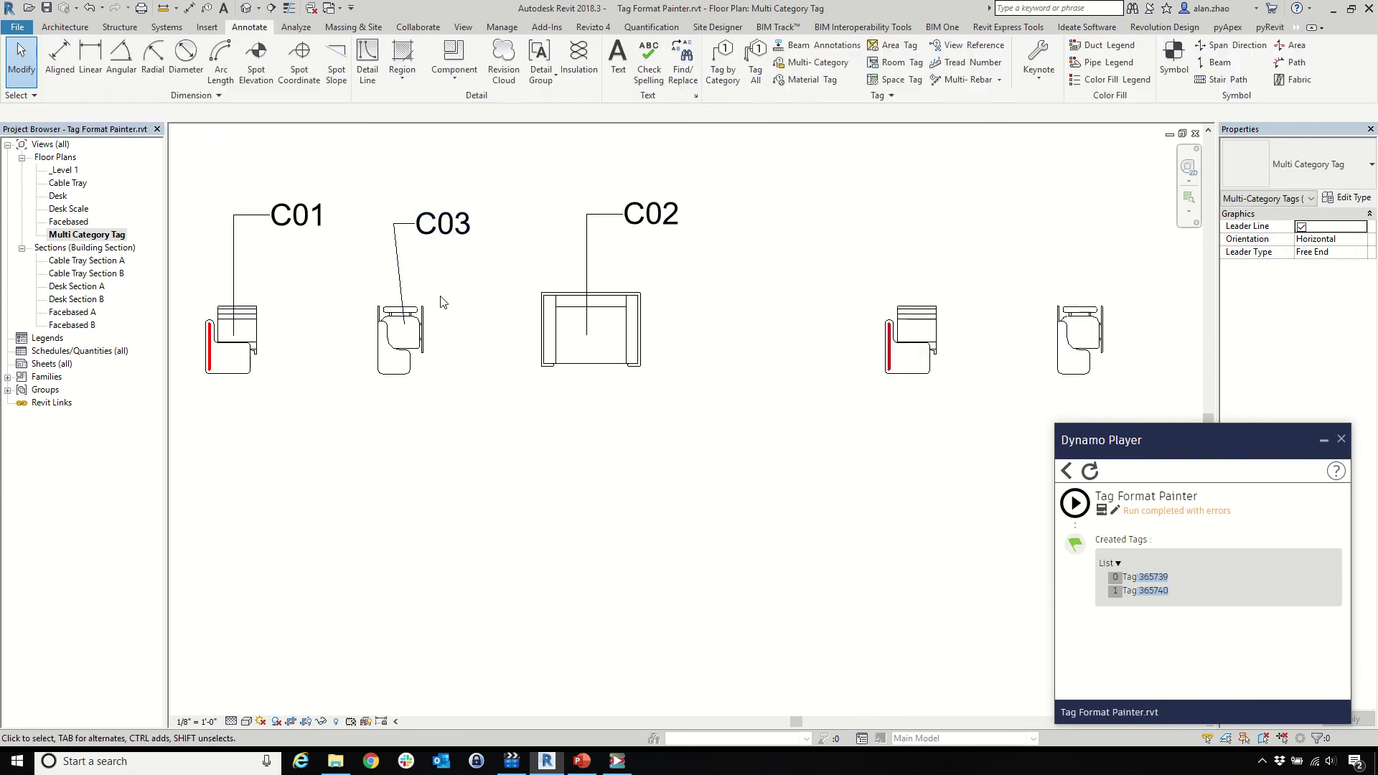
Step: Delete the C03 tag and place a new multi-category tag without a leader on the tablet-arm chair
click(445, 247)
key(Delete)
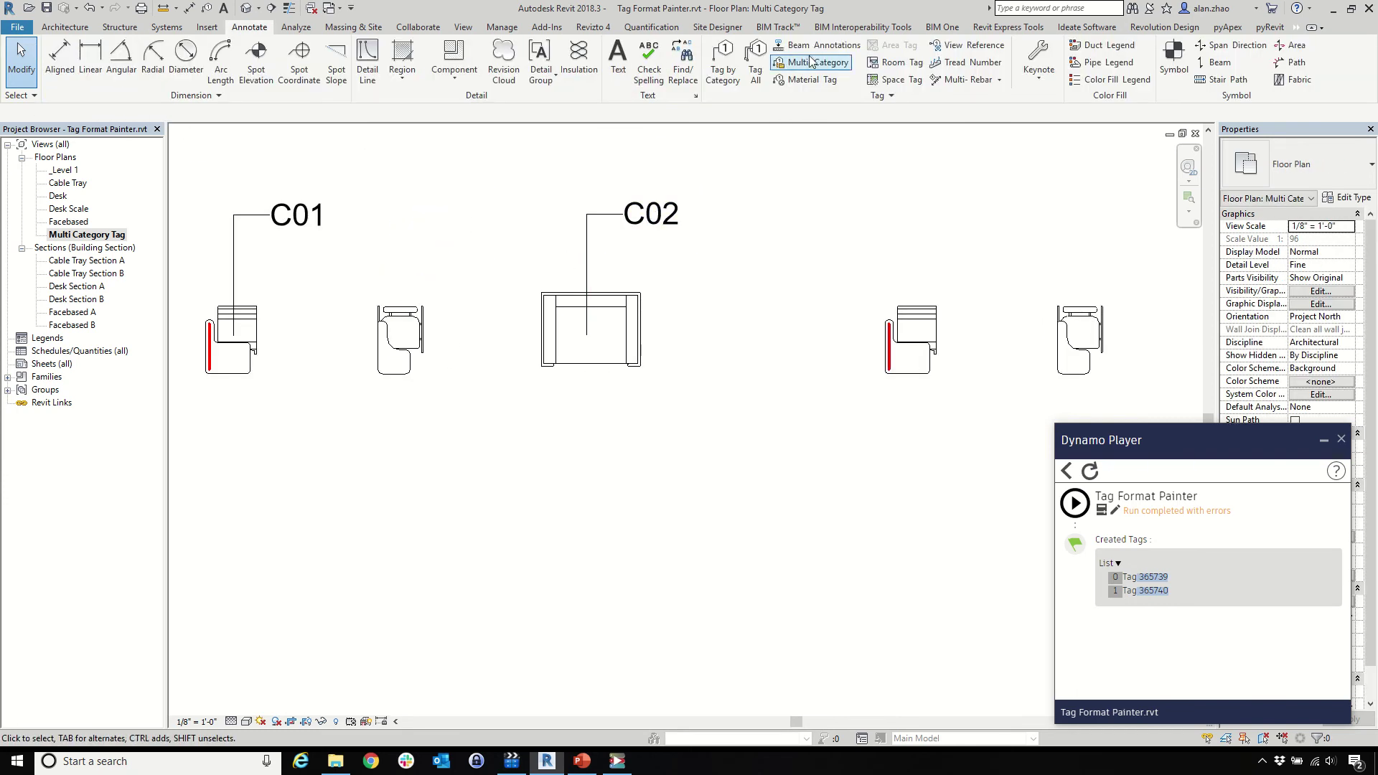
click(797, 64)
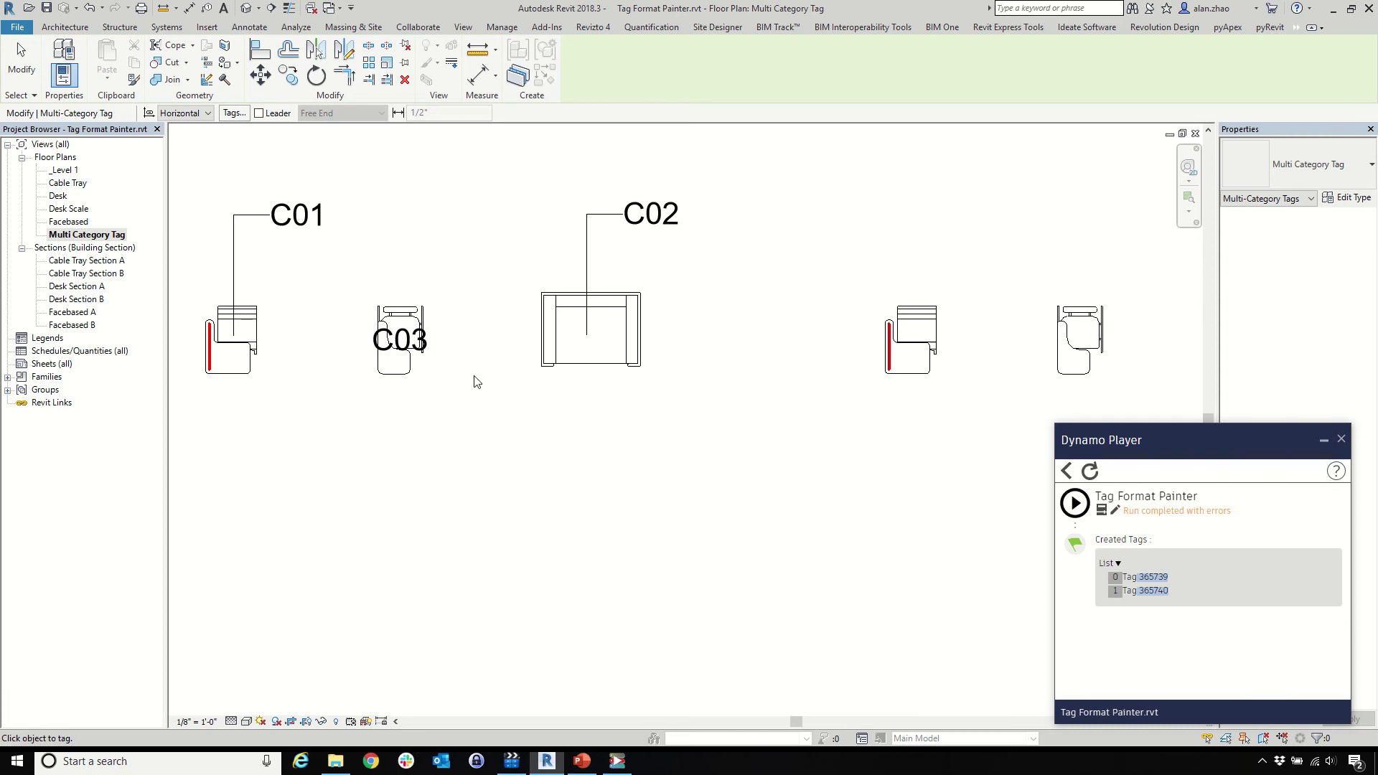
click(352, 338)
key(Escape)
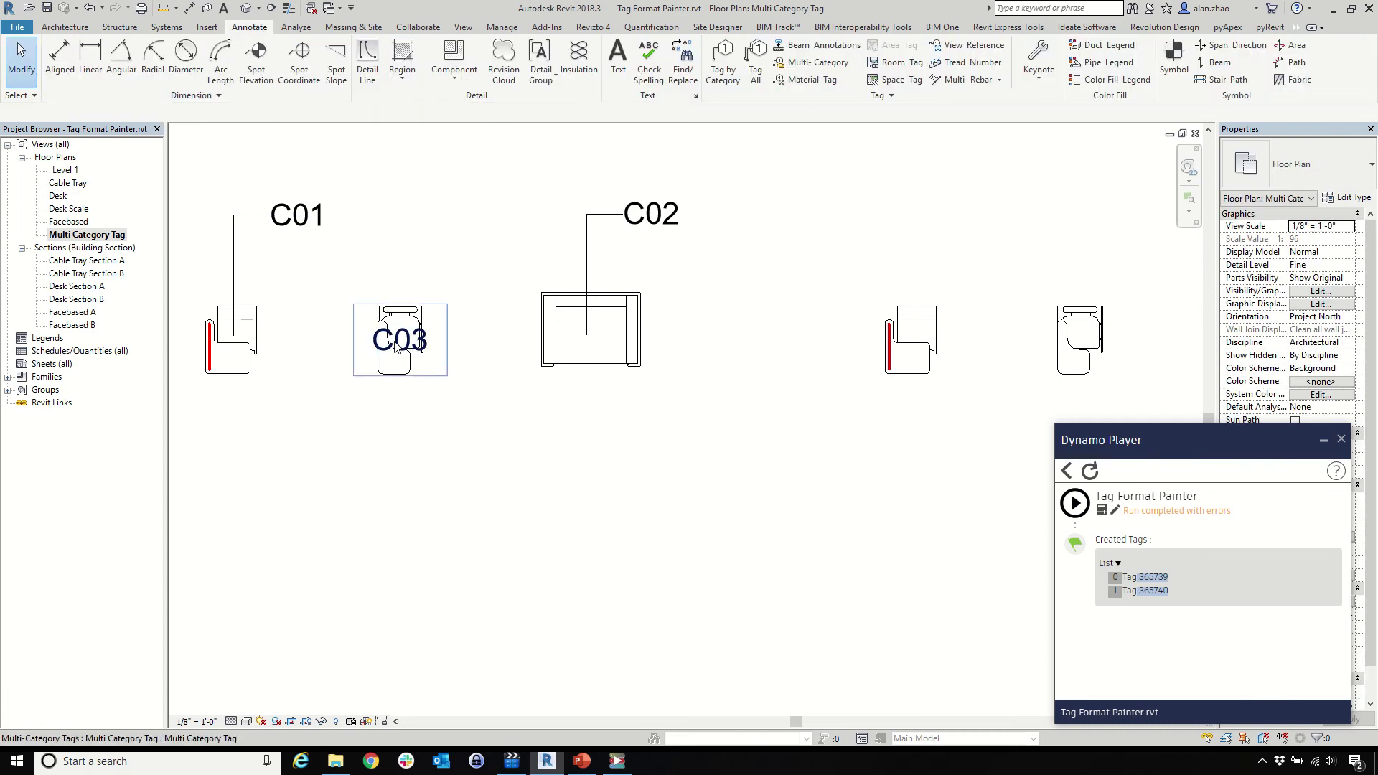
Step: Move the new C03 tag above its chair, level with C01, and give it an elbowed leader
click(400, 358)
drag(400, 358, 394, 215)
click(228, 113)
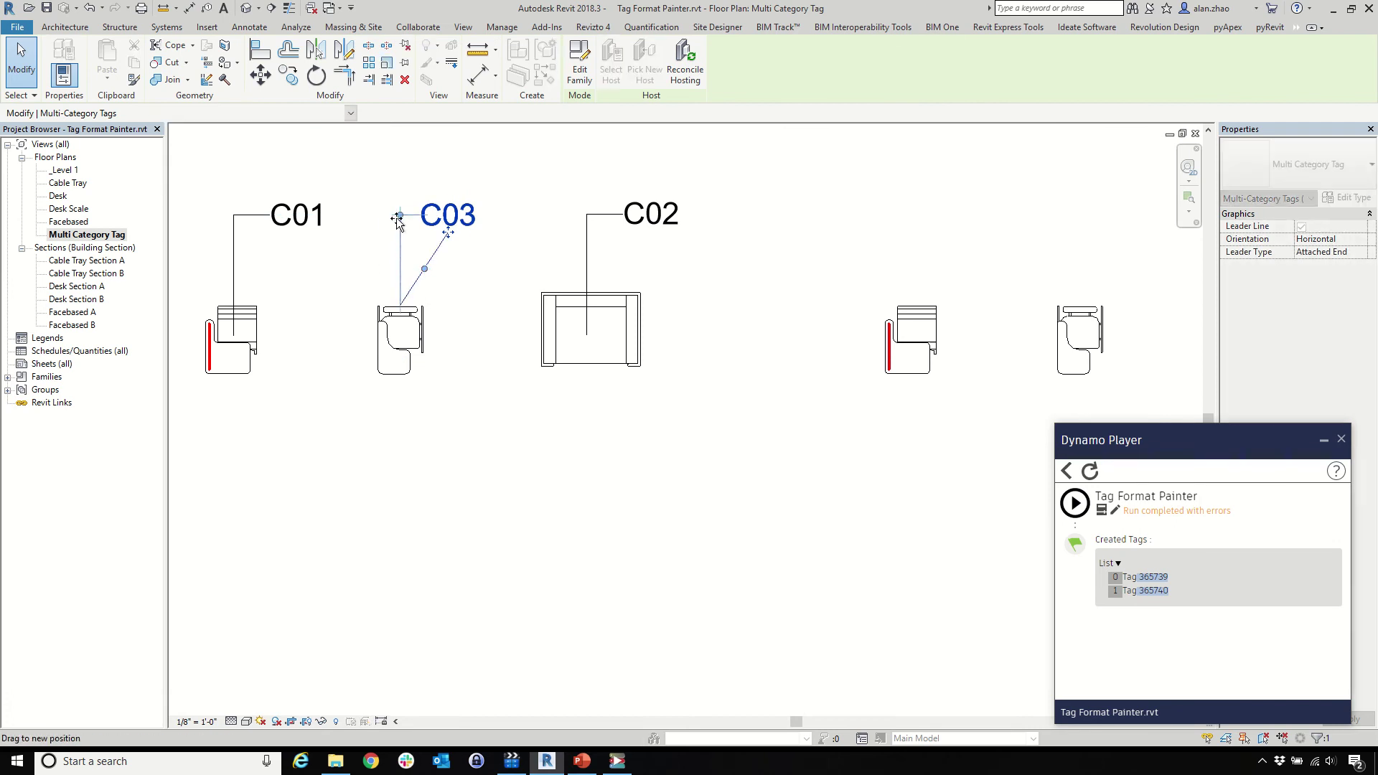
click(350, 114)
click(311, 139)
click(347, 450)
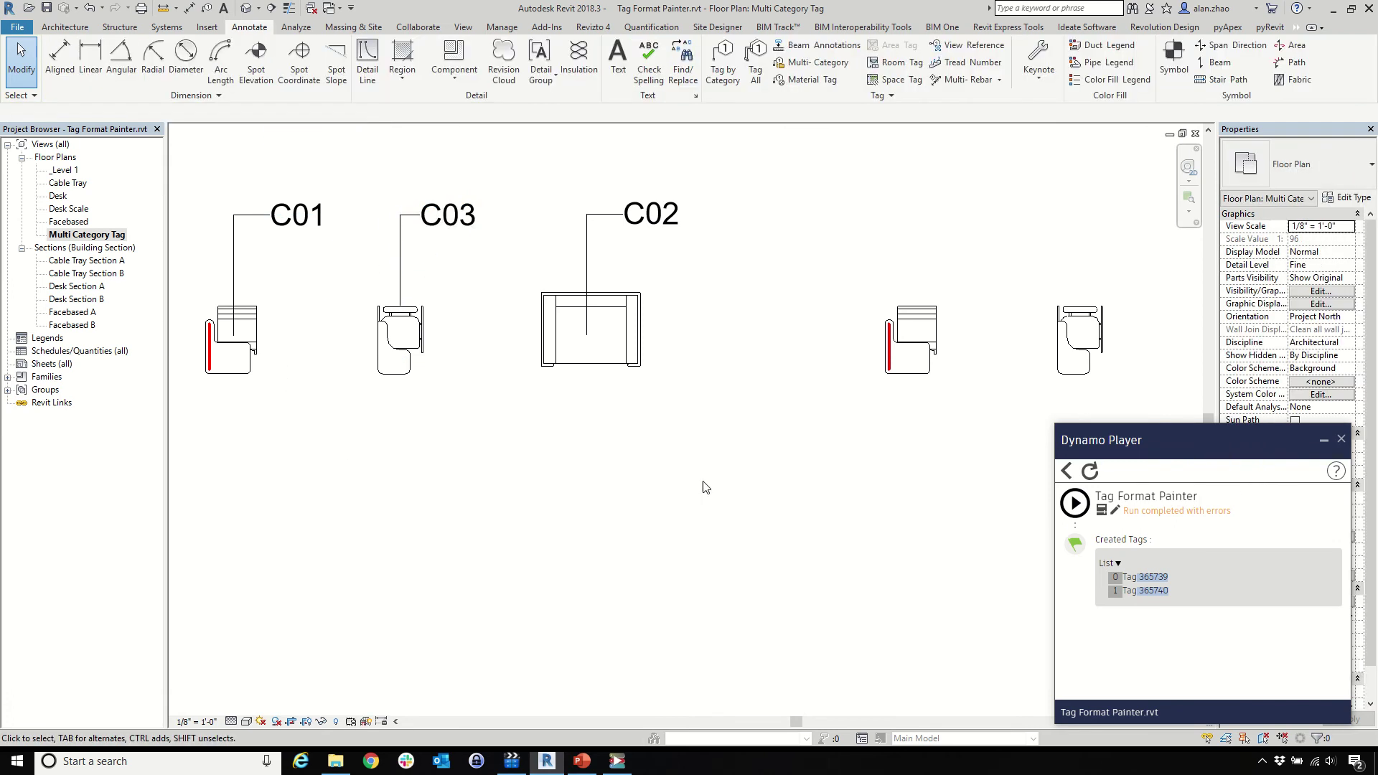
Step: Rerun the script with the C03 tag as the source, select all the untagged furniture groups, and create the tablet-arm chair tags
click(1074, 503)
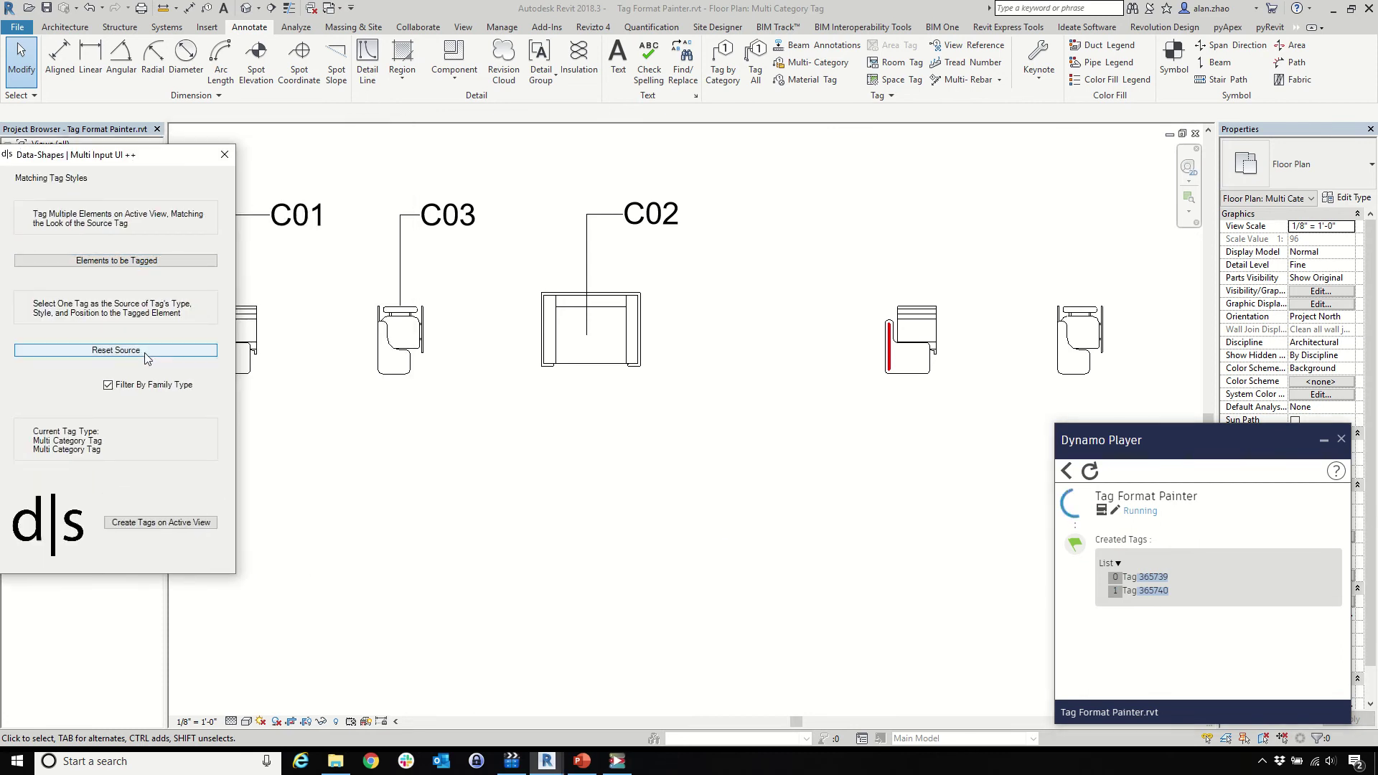
click(145, 351)
click(467, 218)
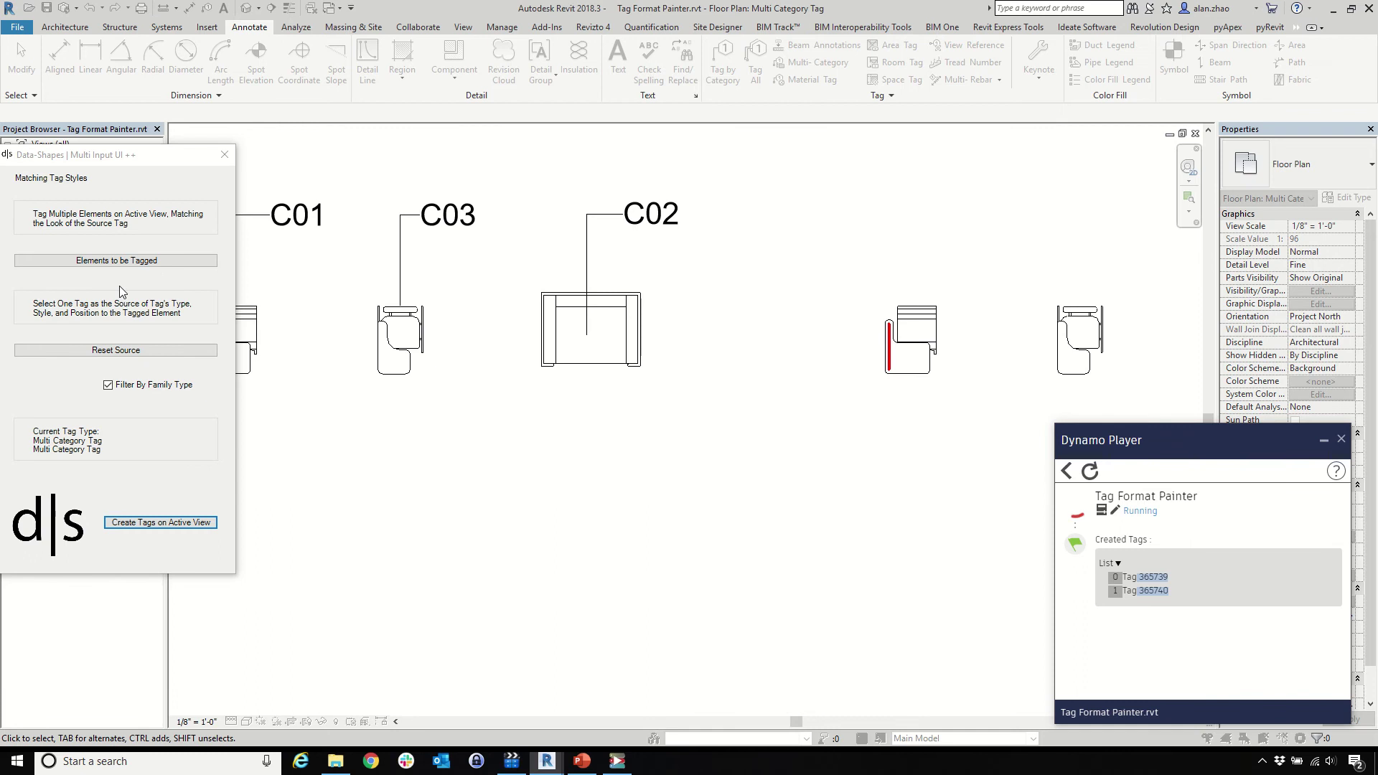
click(115, 260)
scroll(442, 297, down, 5)
scroll(442, 300, down, 2)
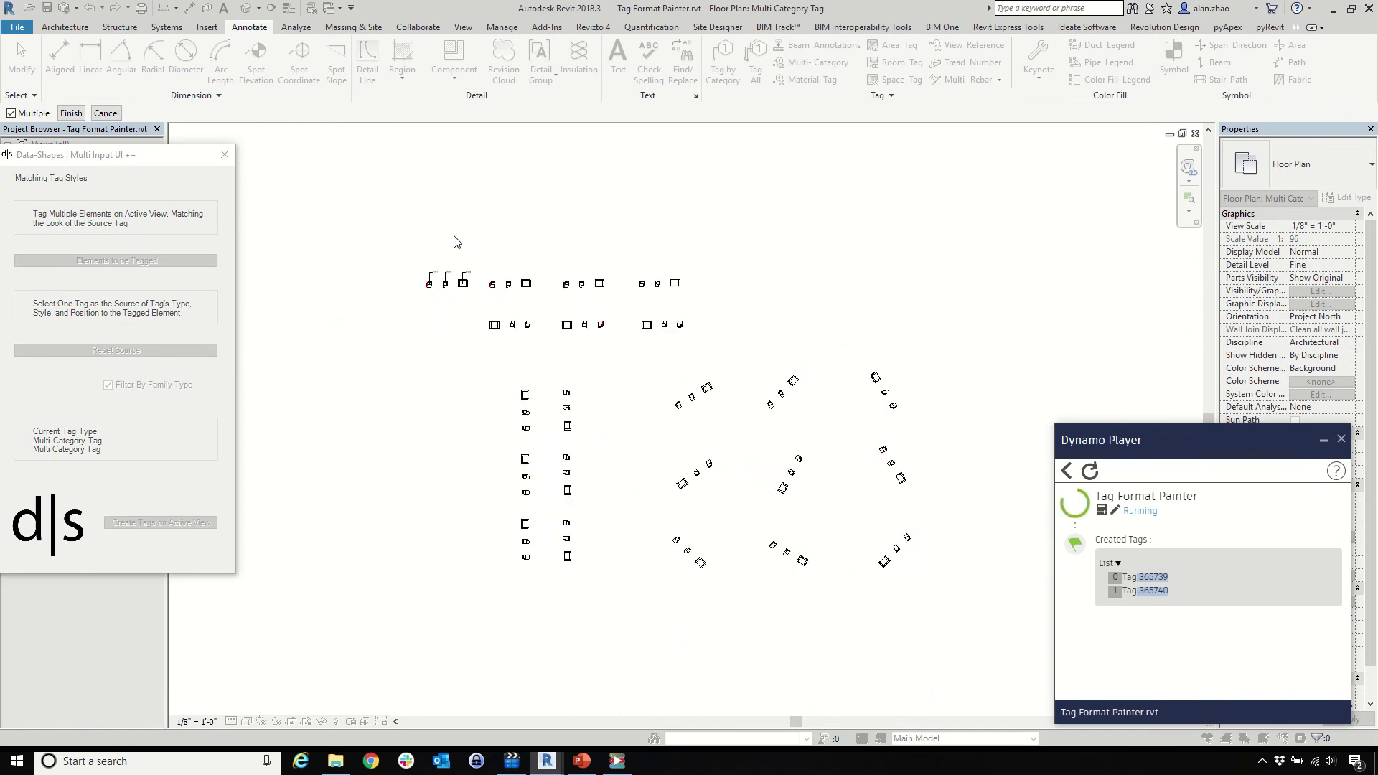
drag(434, 195, 955, 611)
scroll(501, 318, up, 4)
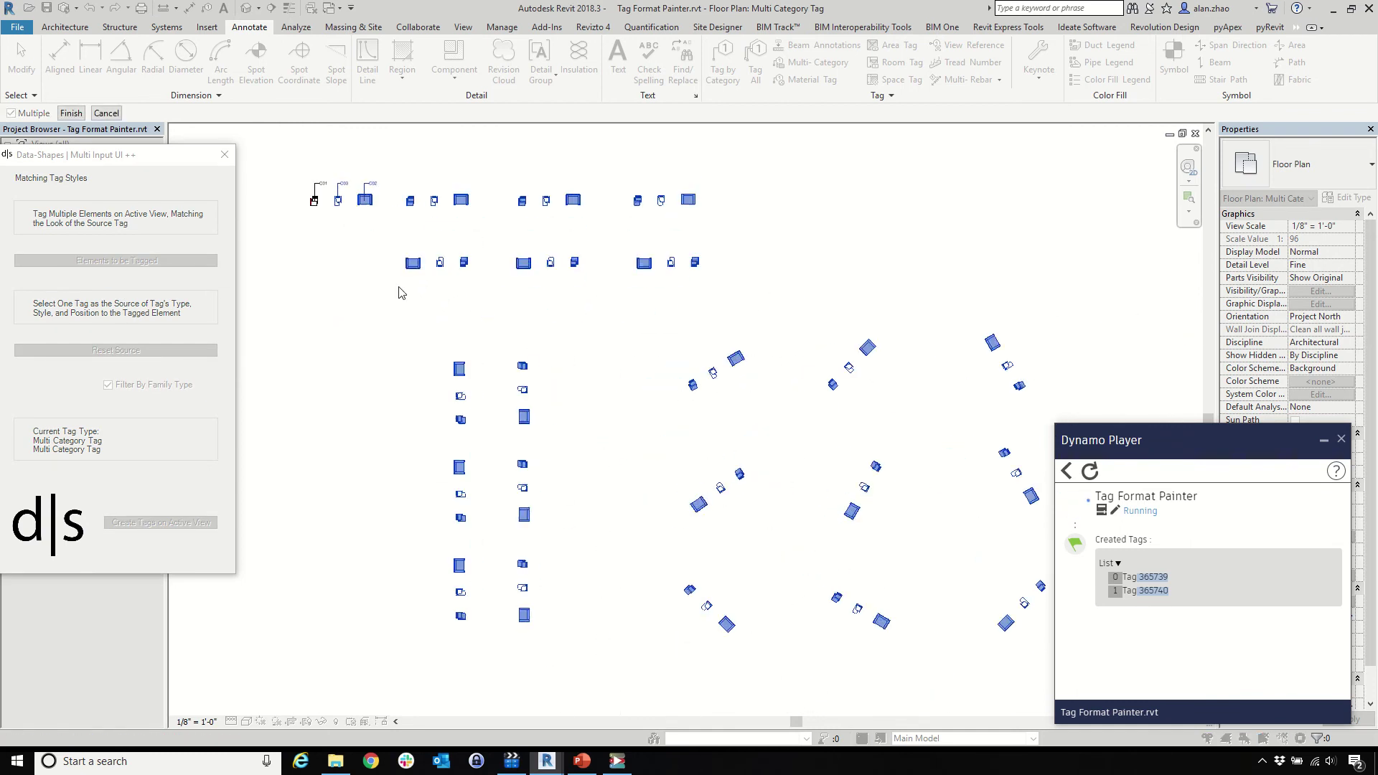
click(71, 114)
click(170, 524)
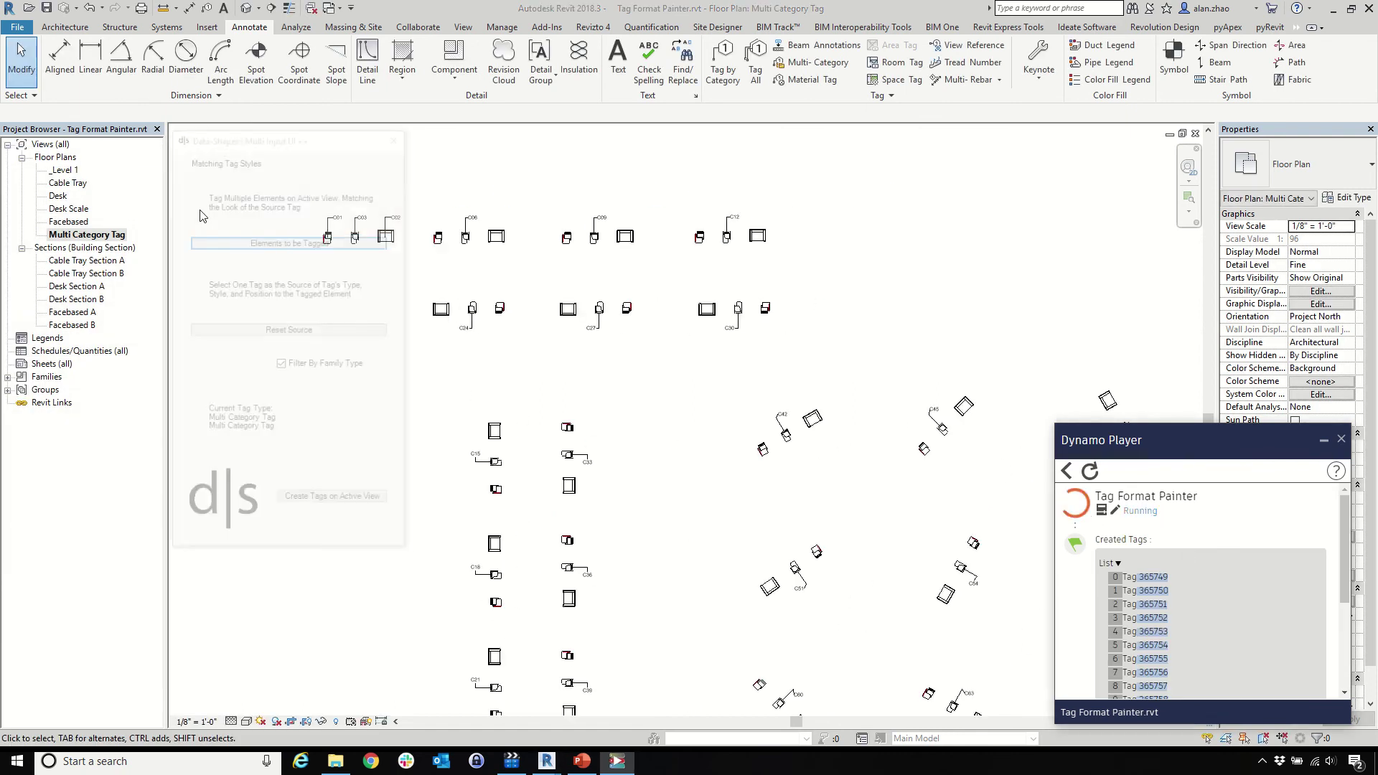
Step: Rerun the script with the C02 tag as the source, select all other furniture groups, and create tags for the matching larger pieces
click(239, 335)
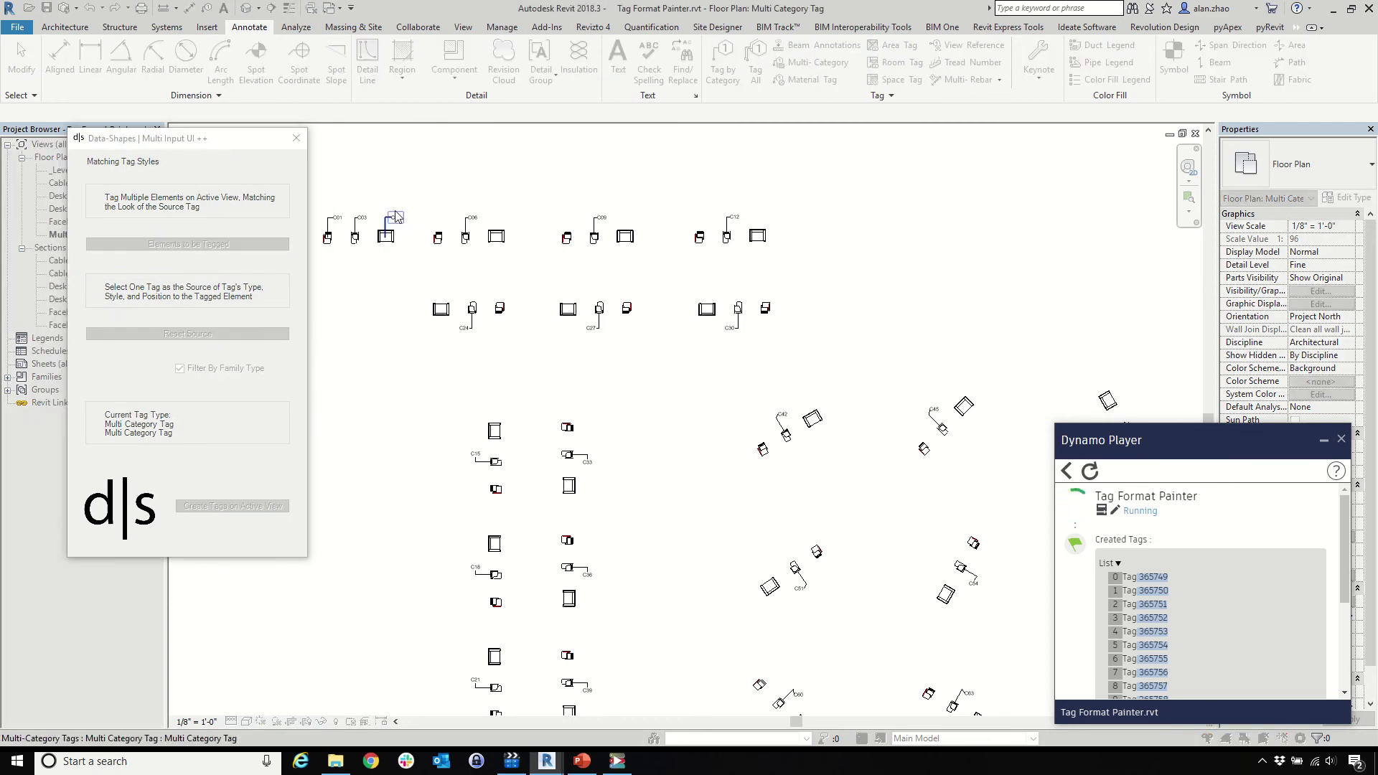
click(187, 244)
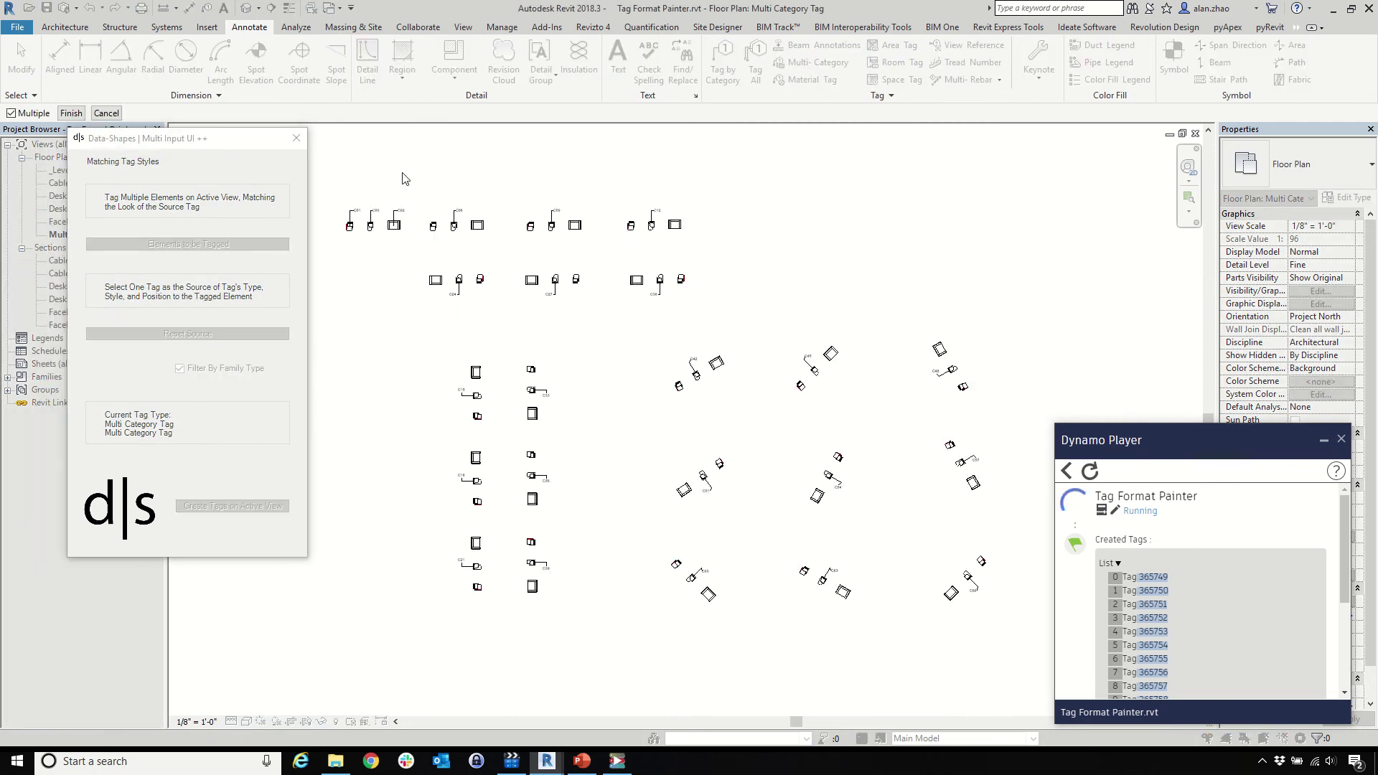
drag(403, 176, 797, 562)
scroll(787, 529, down, 2)
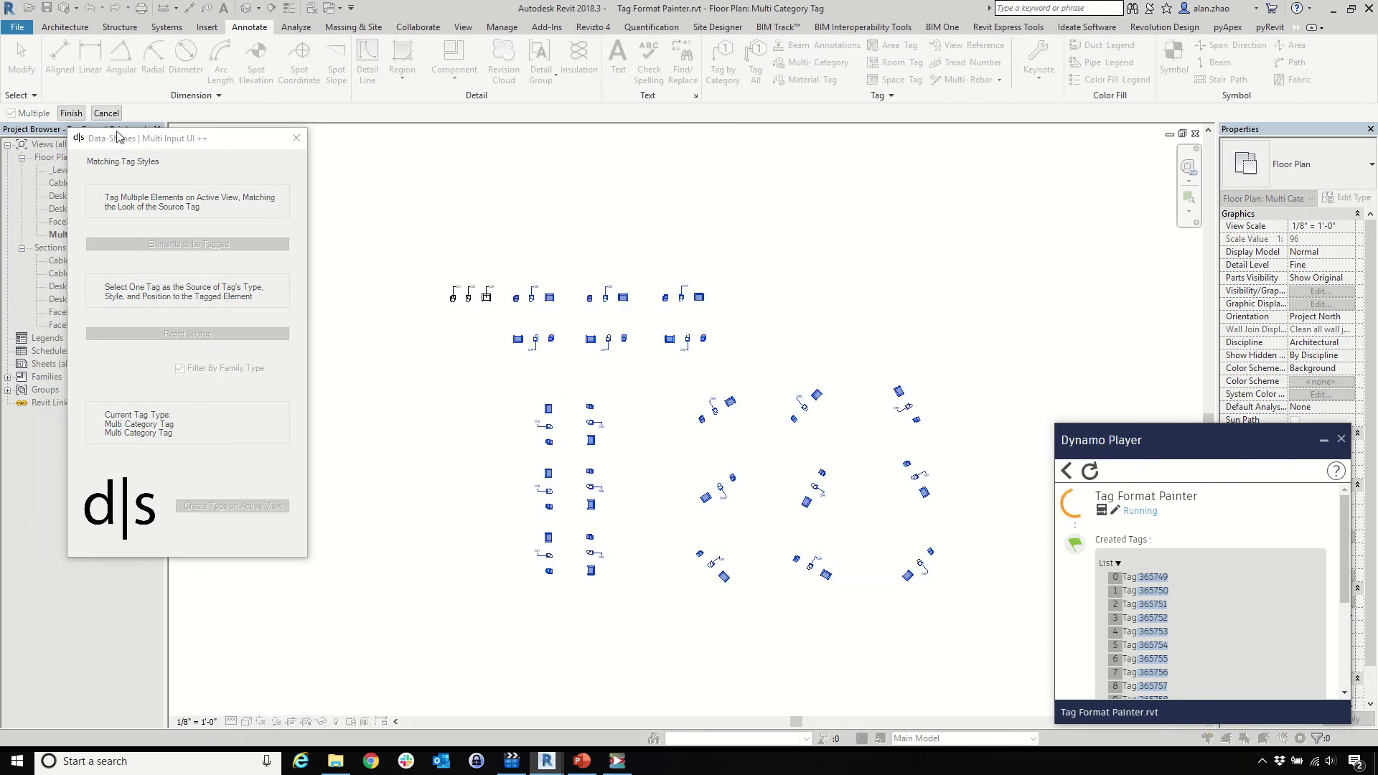
click(77, 114)
click(242, 506)
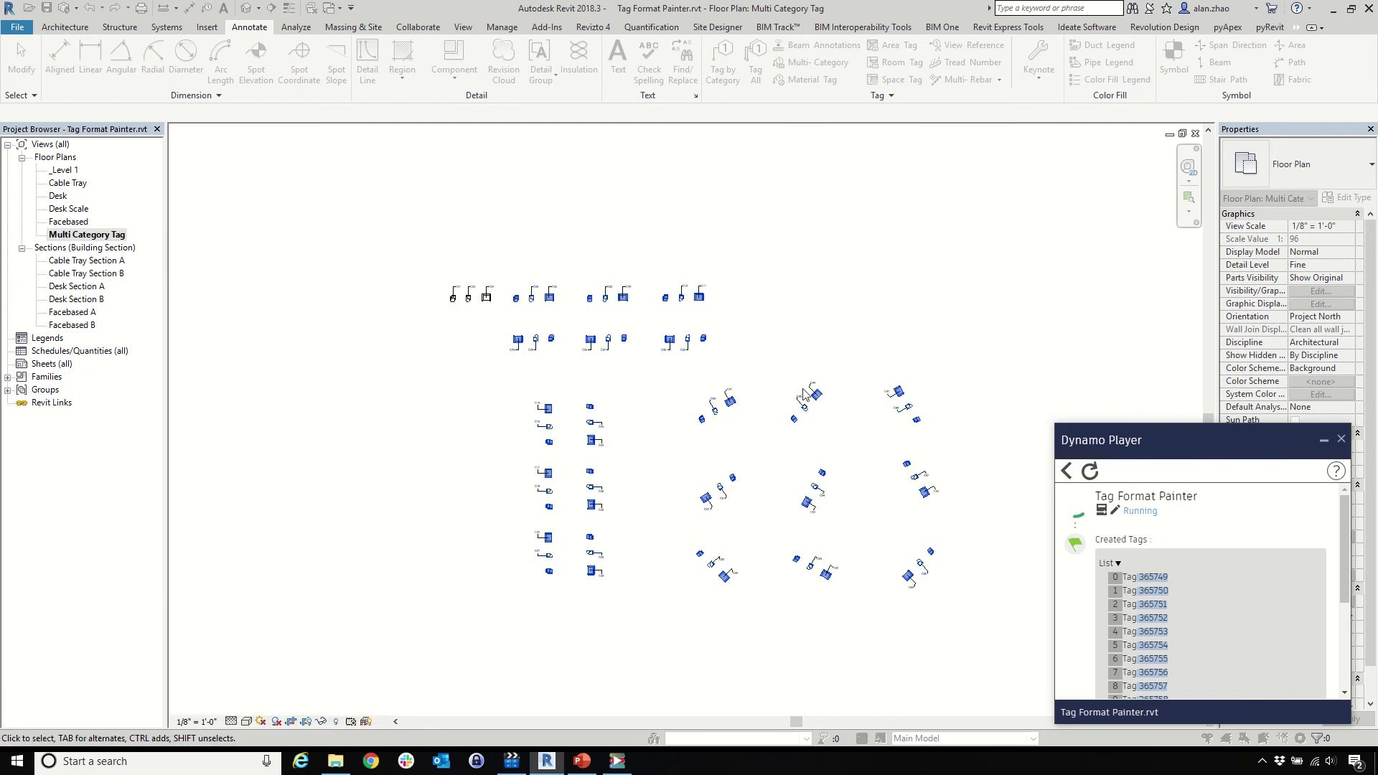
Step: Rerun the script with the C01 tag as the source, select all other furniture groups, and create the generic-model chair tags
click(1082, 502)
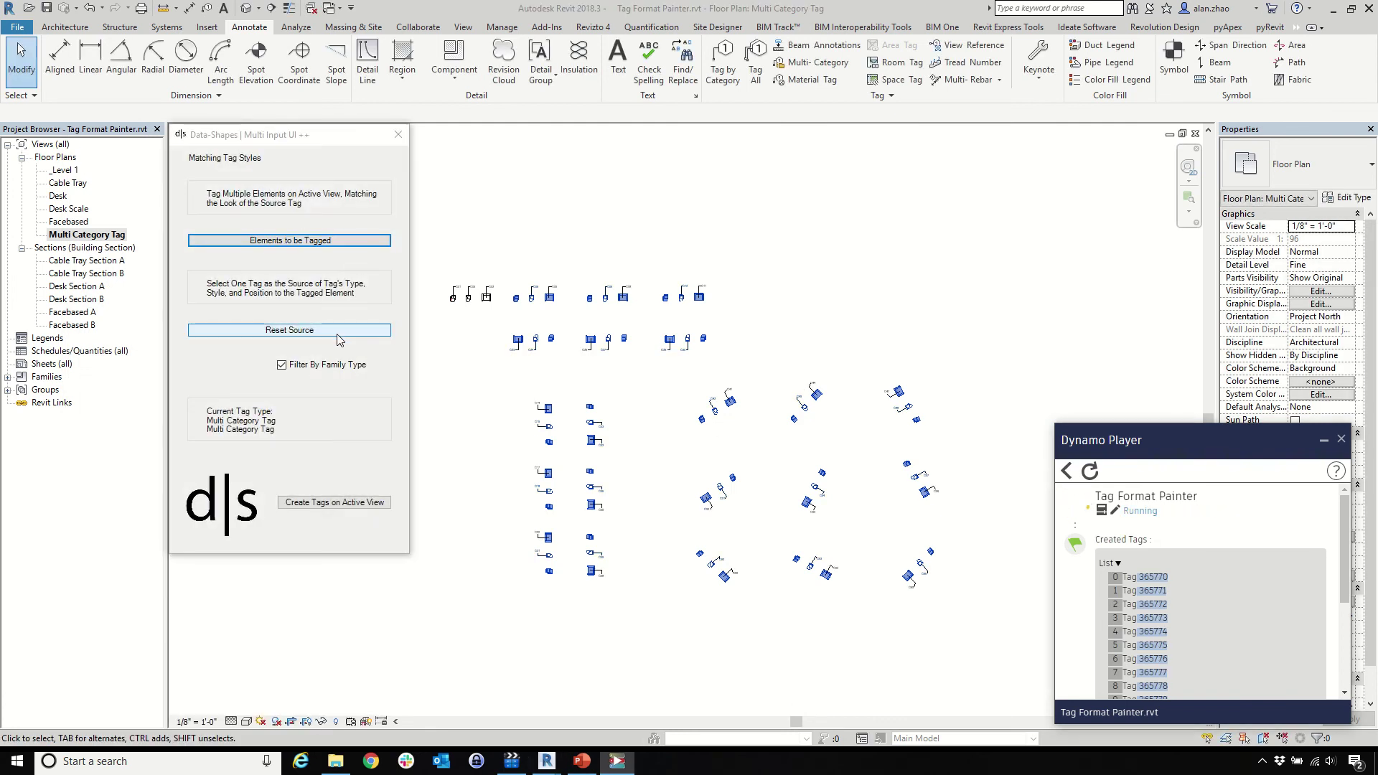
click(336, 332)
click(462, 287)
click(289, 241)
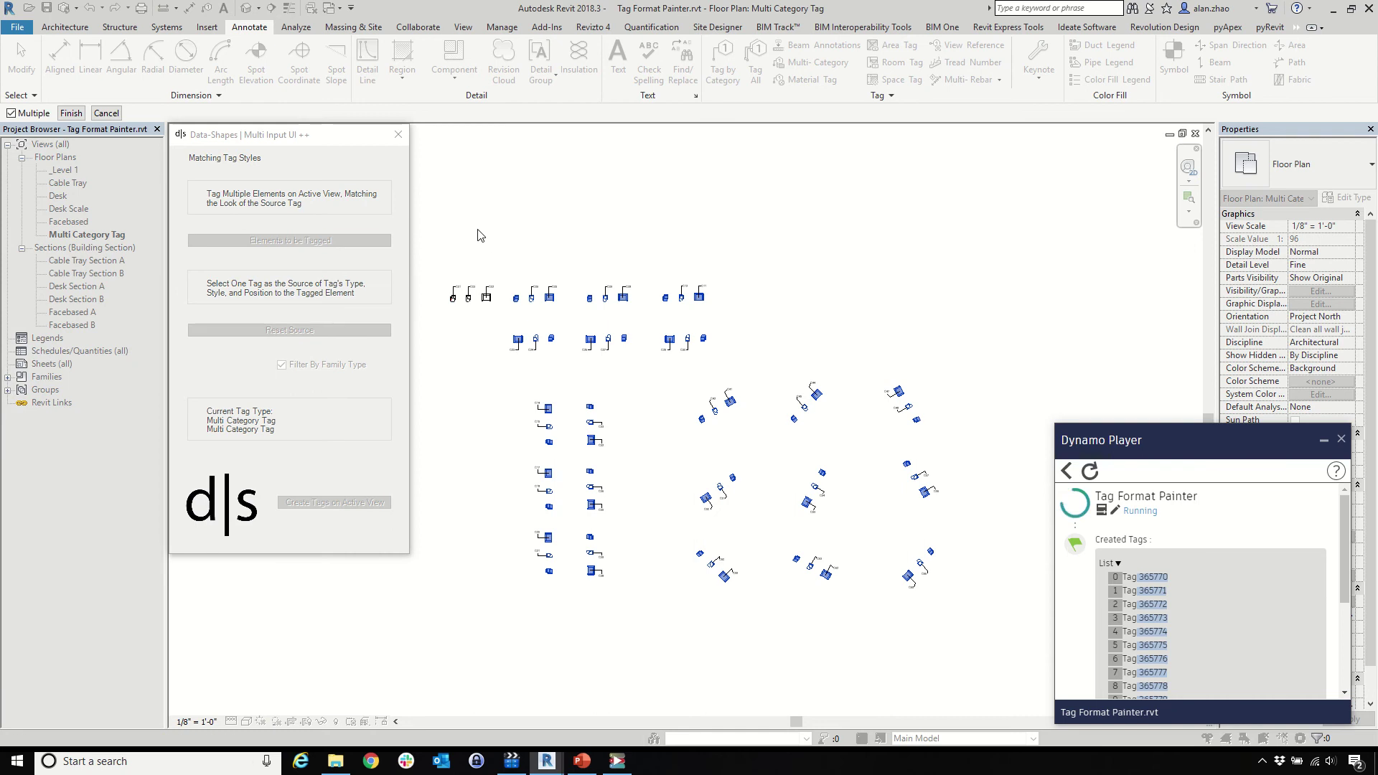
drag(488, 219, 1027, 668)
click(71, 113)
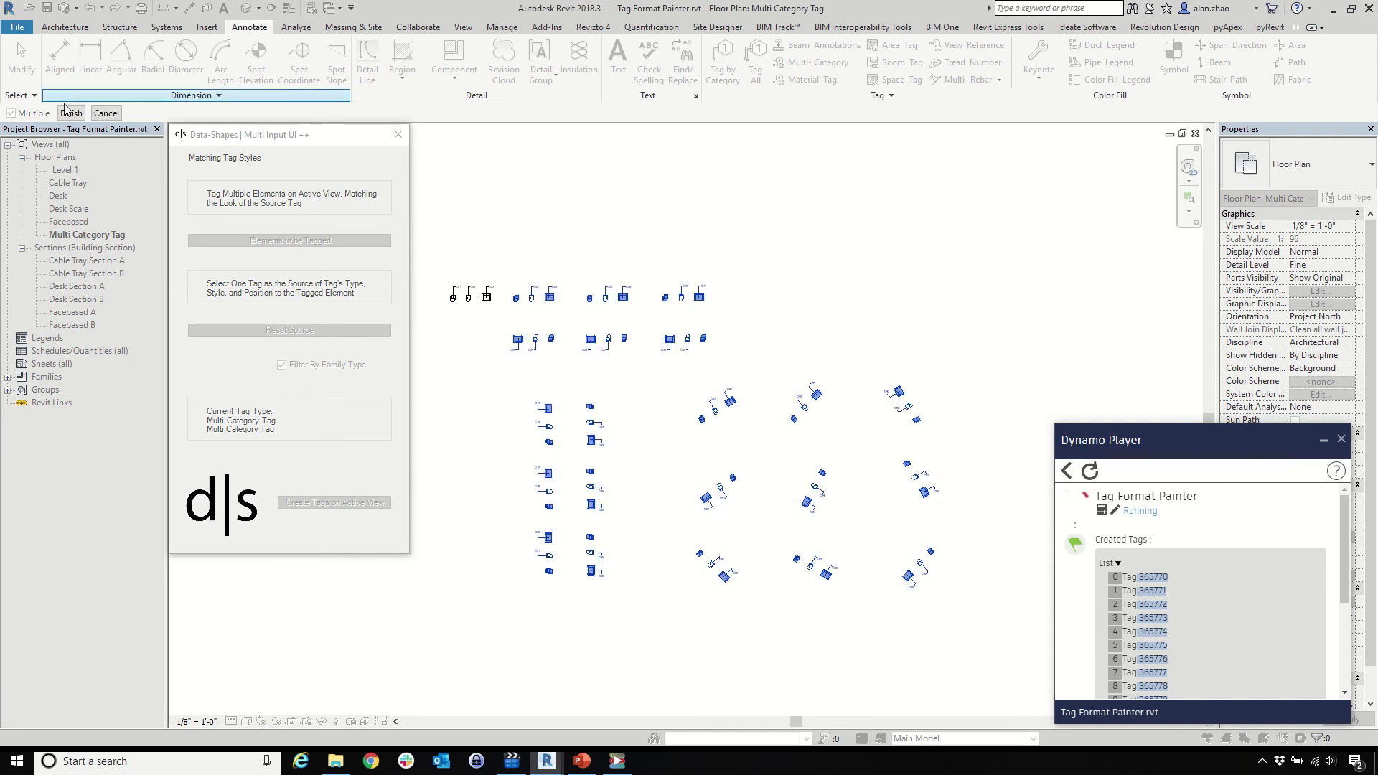
click(335, 502)
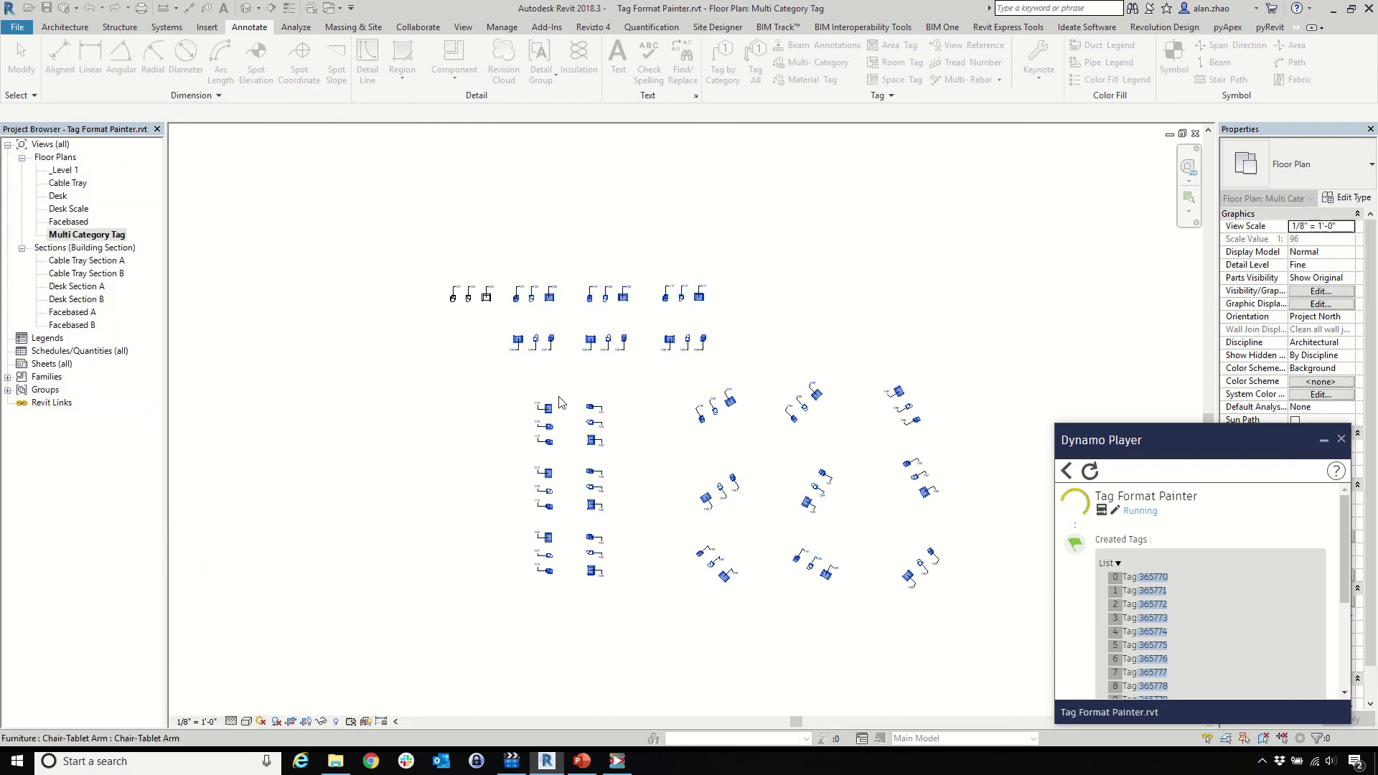
scroll(566, 315, up, 3)
scroll(329, 240, up, 2)
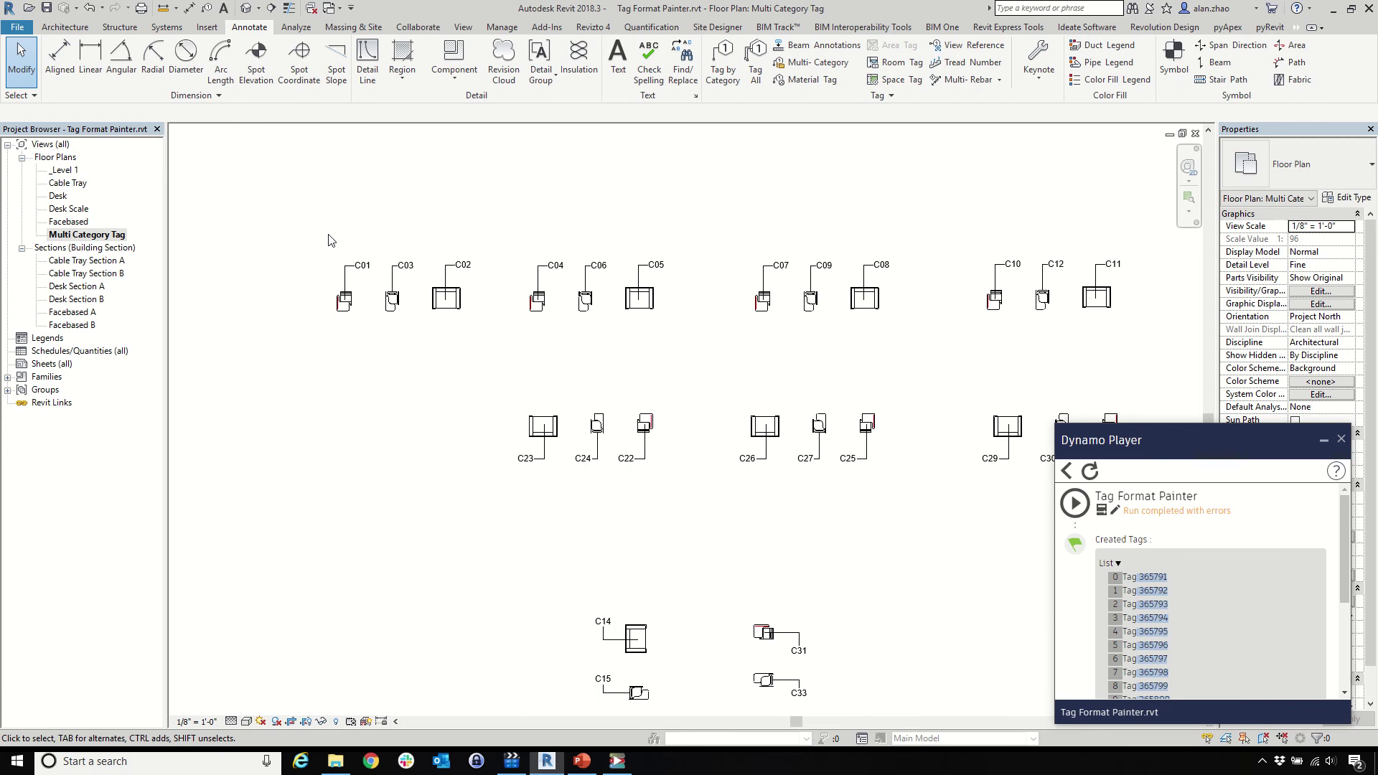
Step: Open the Desk Section A view, run the Tag Format Painter script, and set the E2020 workstation tag as the source
double_click(77, 285)
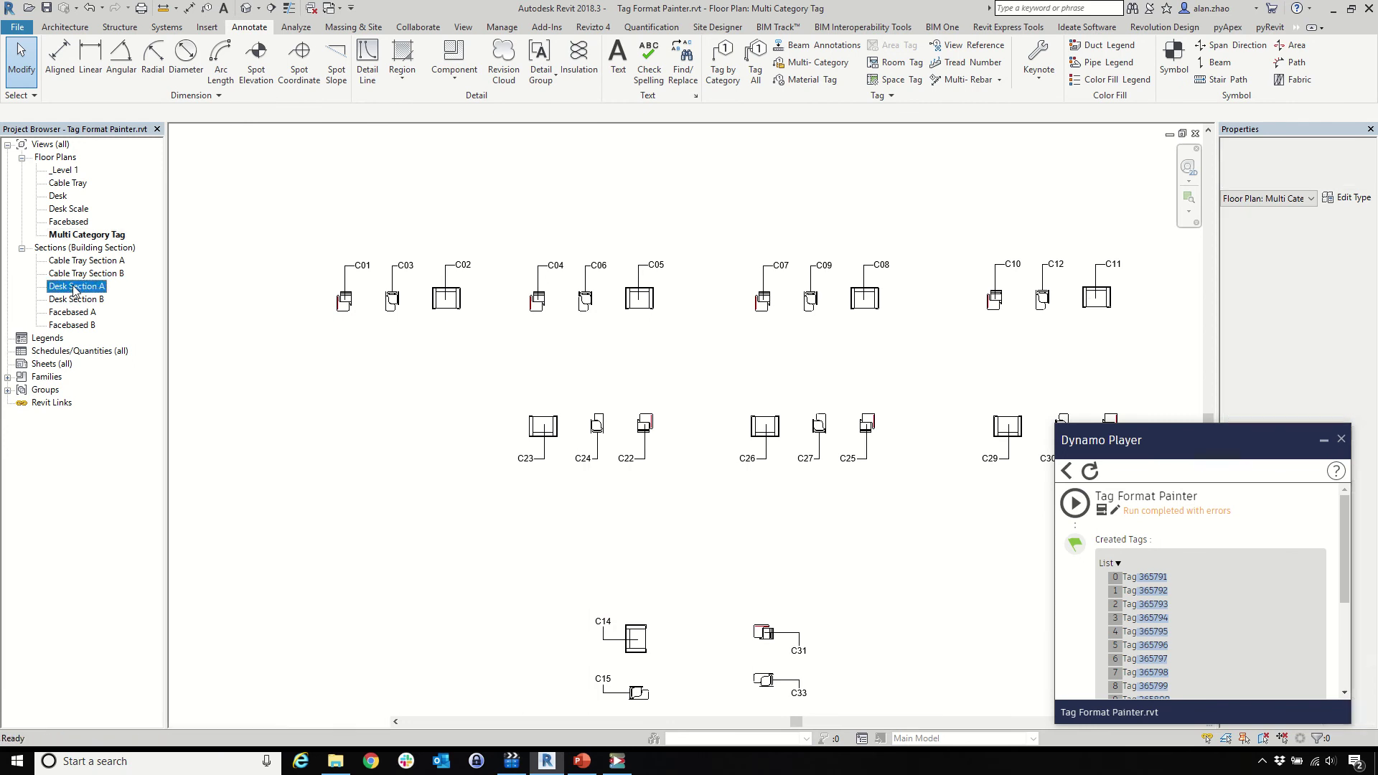
click(1074, 503)
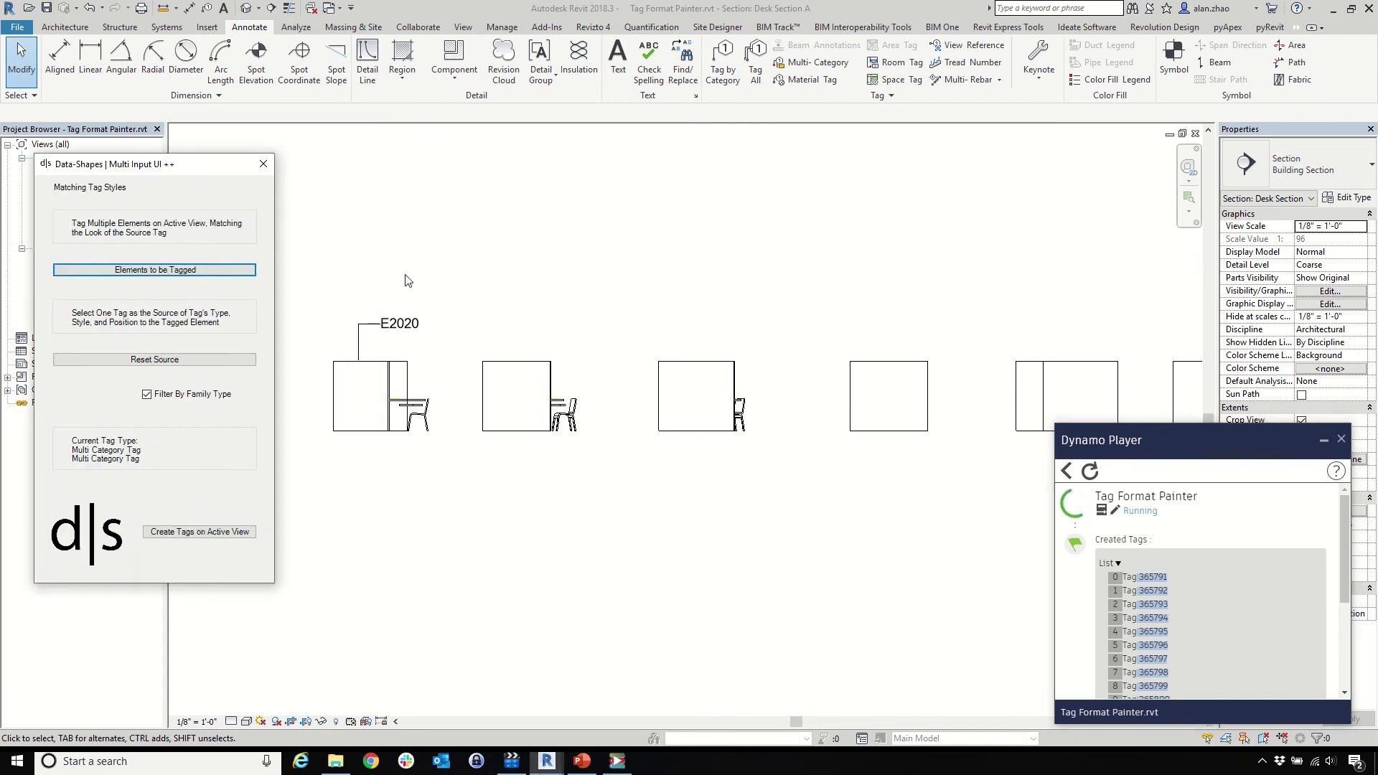
scroll(395, 417, down, 3)
click(177, 363)
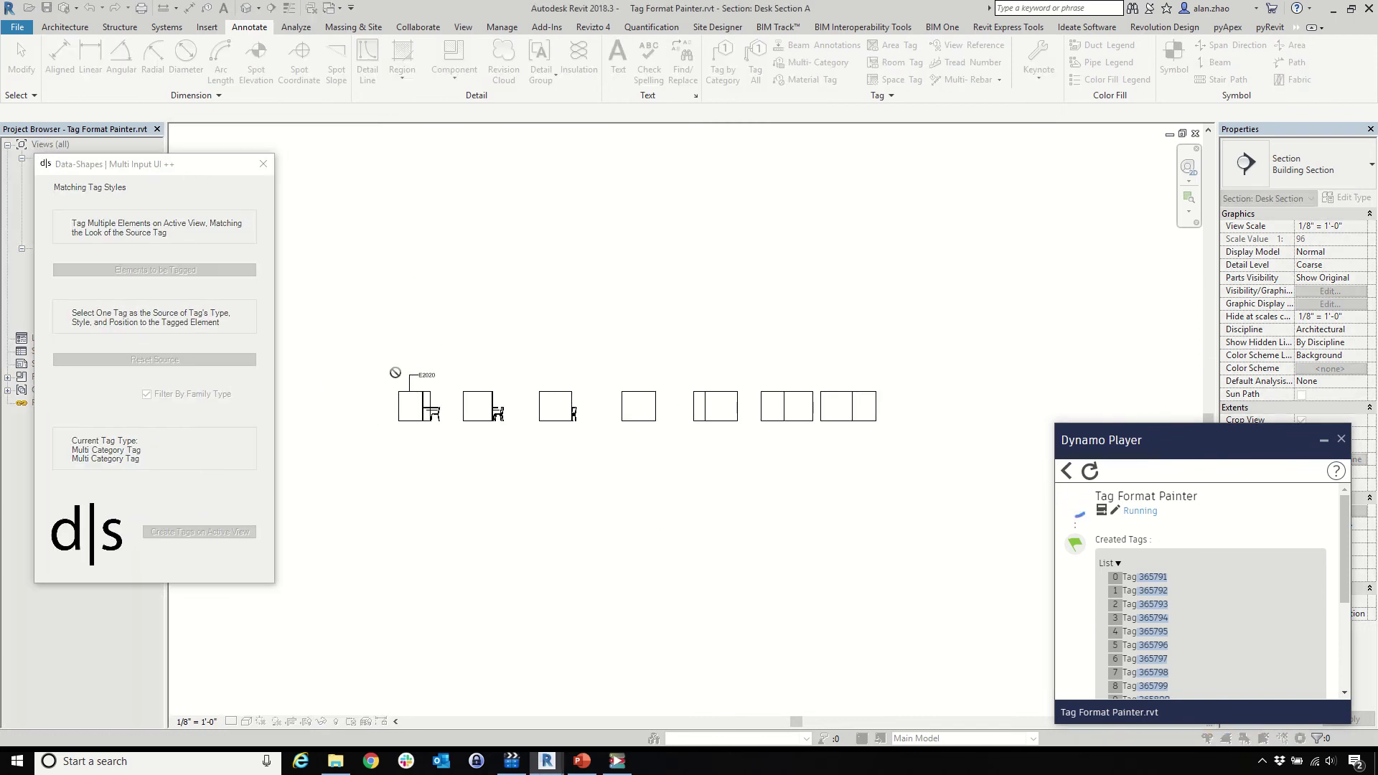
click(415, 377)
Step: Select all the untagged workstations in the section as the elements to be tagged and create their tags on the active view
click(154, 270)
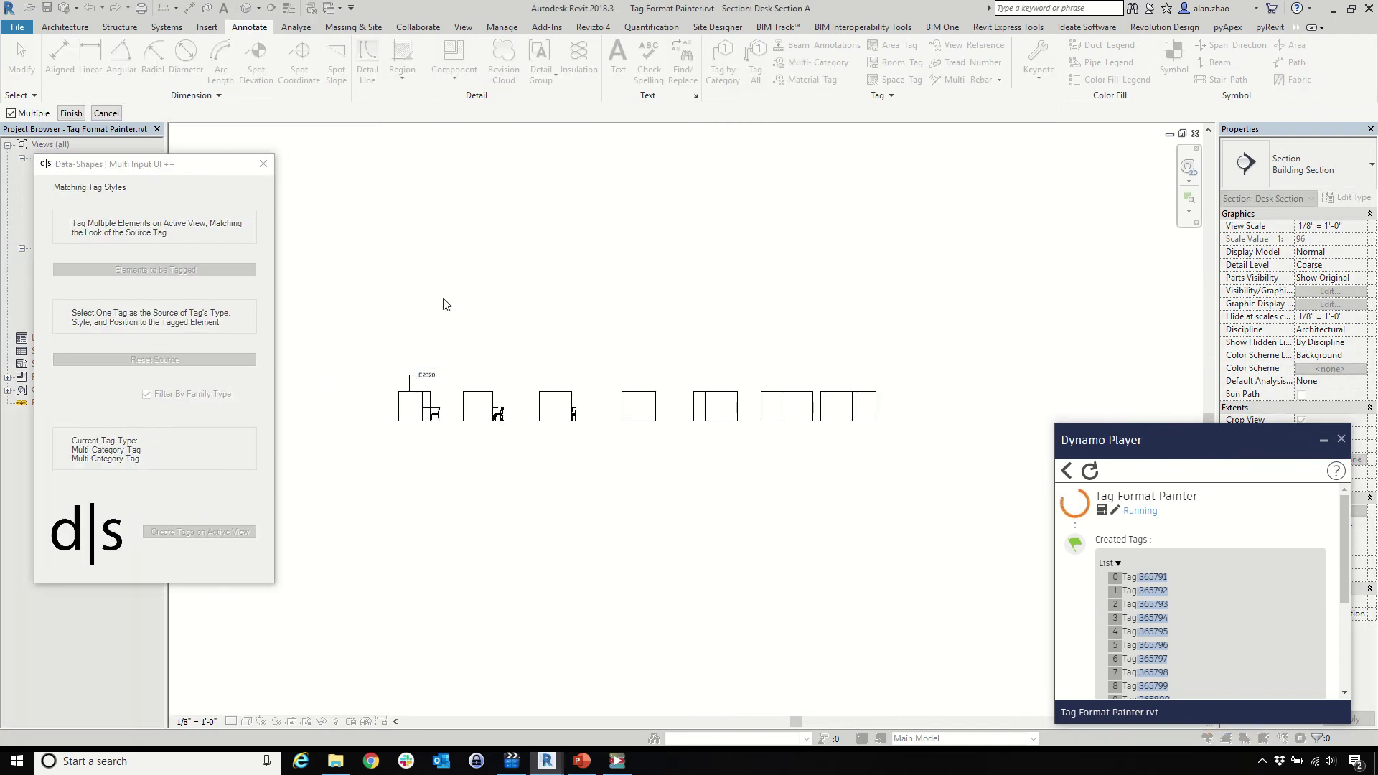
drag(443, 299, 978, 568)
click(71, 113)
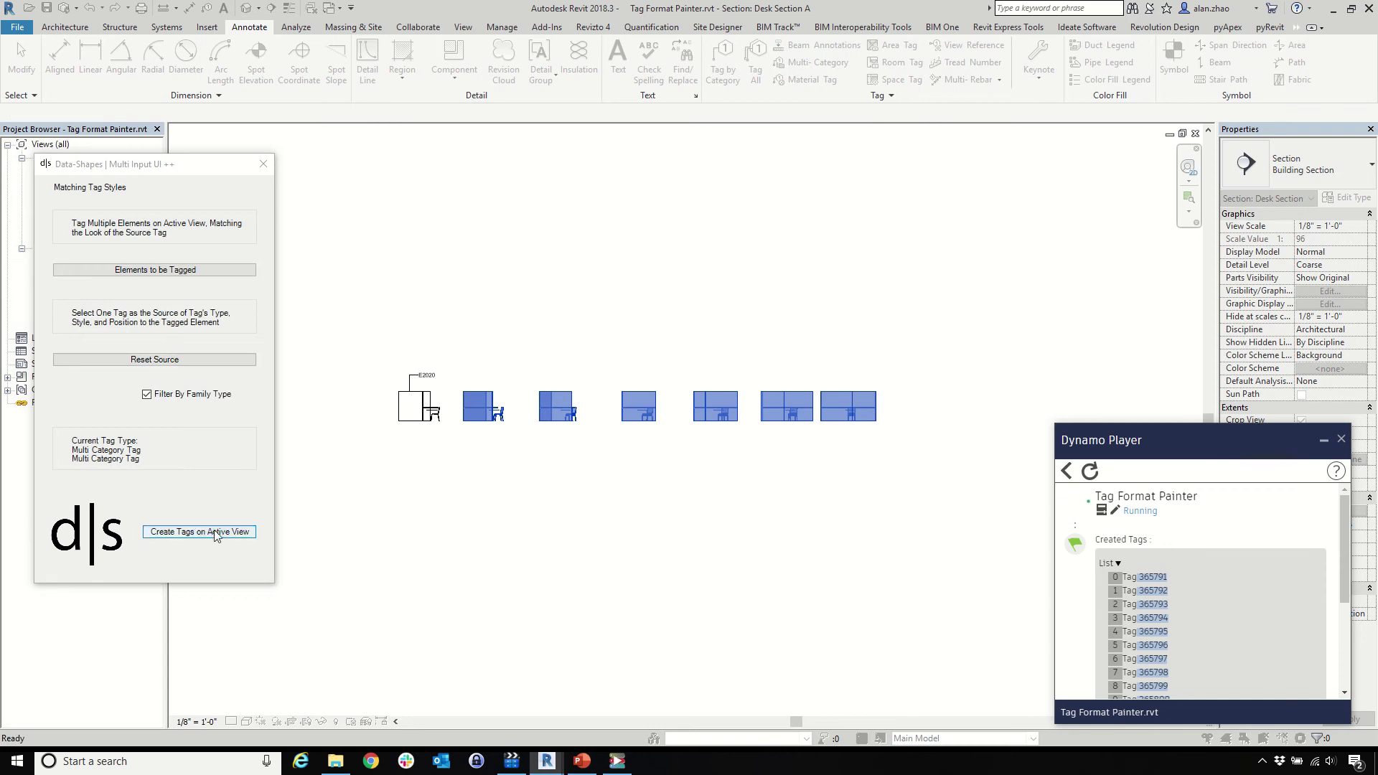
click(199, 531)
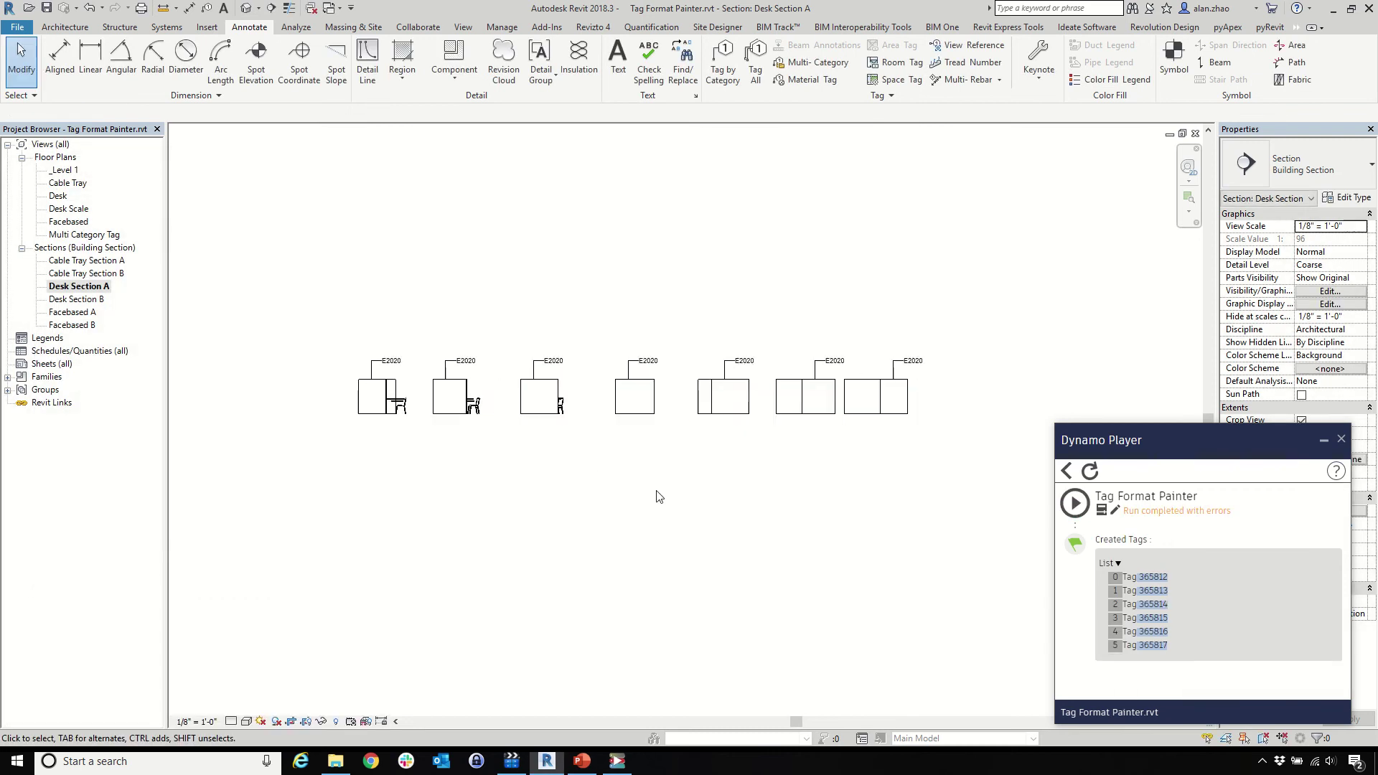
Step: In the Desk Section B view, rerun the script with the stored source tag, select all the workstations, and create their tags
double_click(79, 300)
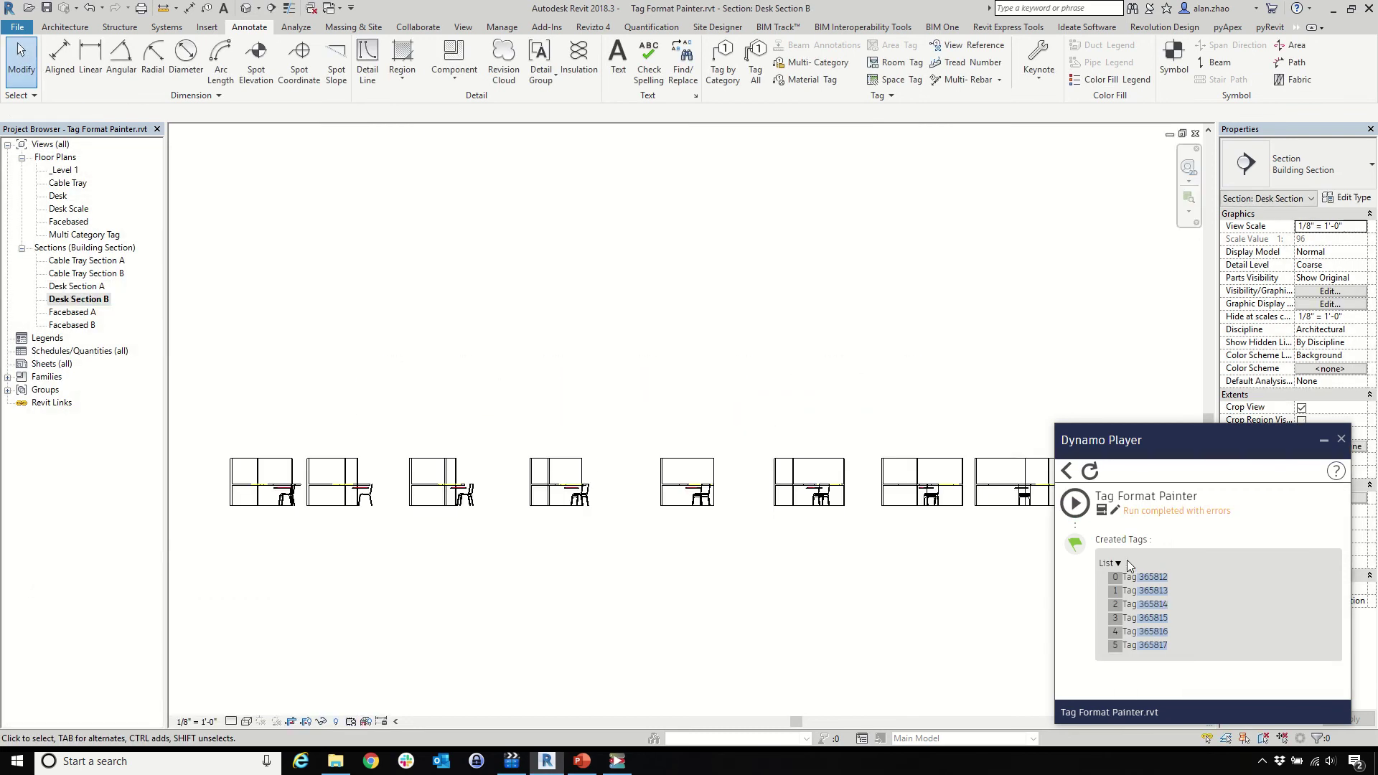
click(1078, 505)
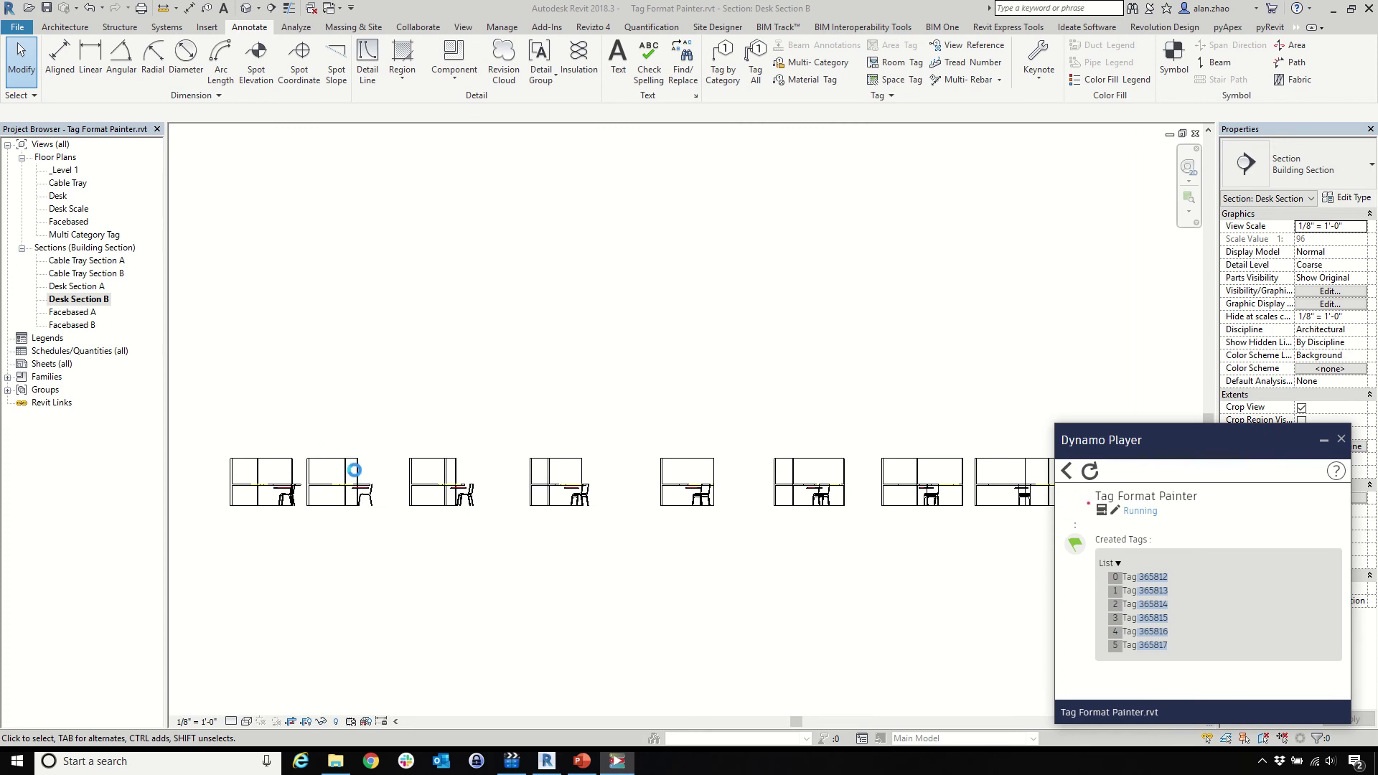
drag(285, 135, 135, 163)
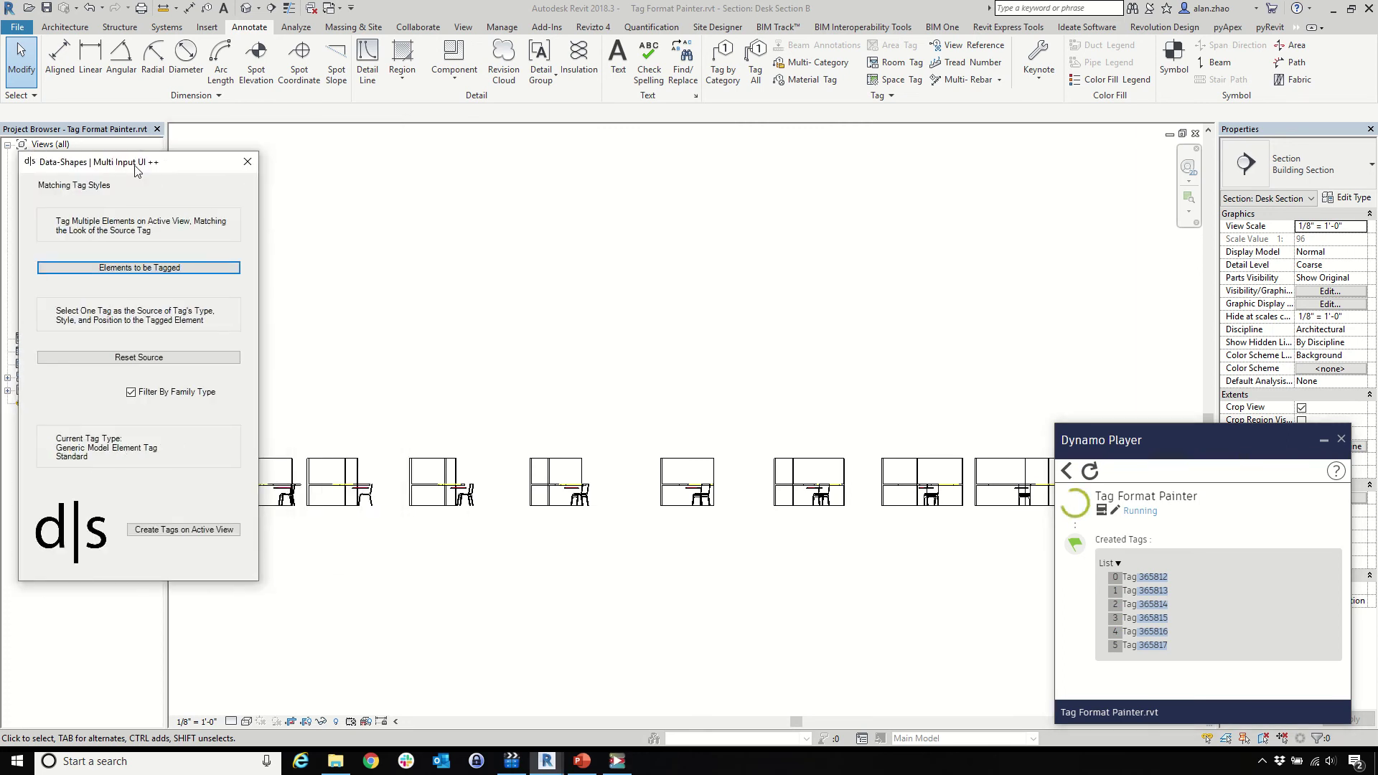
scroll(515, 406, down, 2)
click(138, 267)
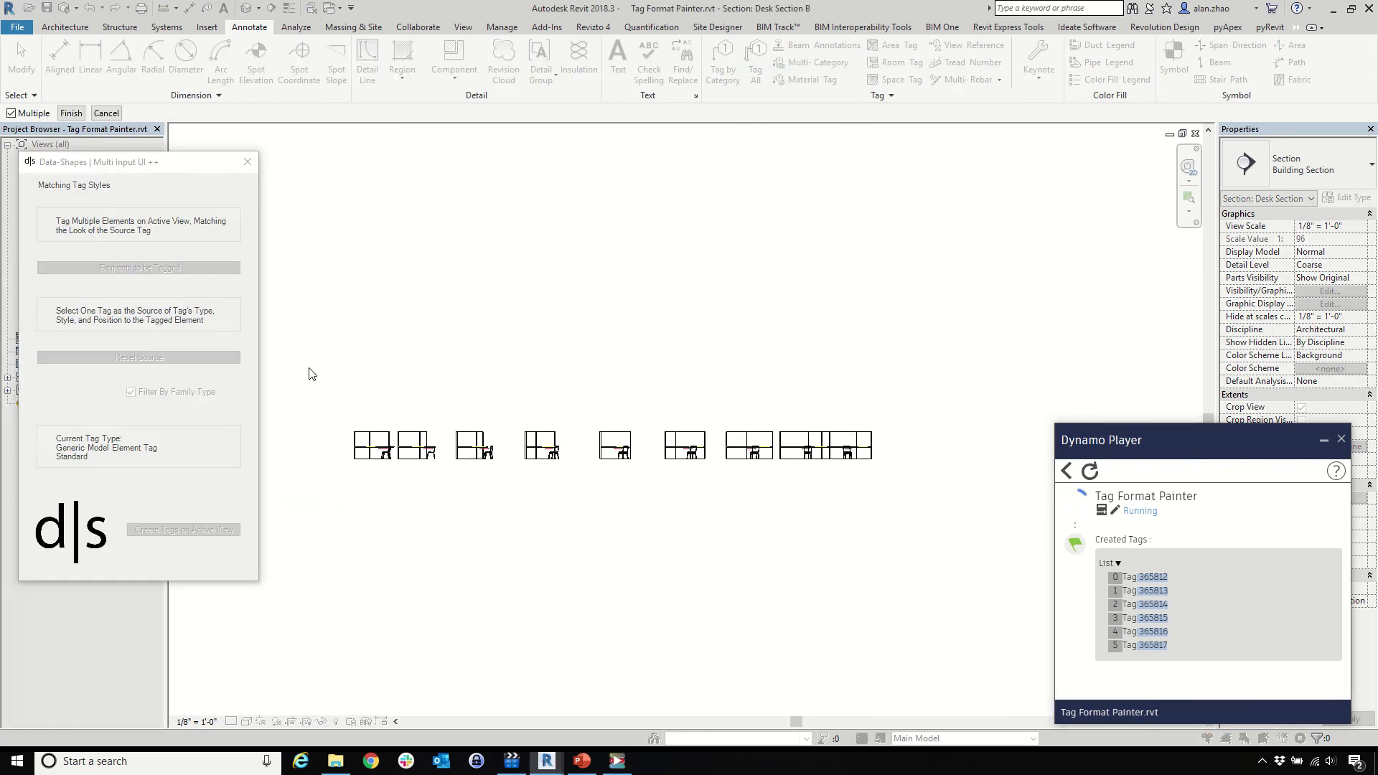
drag(308, 356, 930, 592)
click(71, 114)
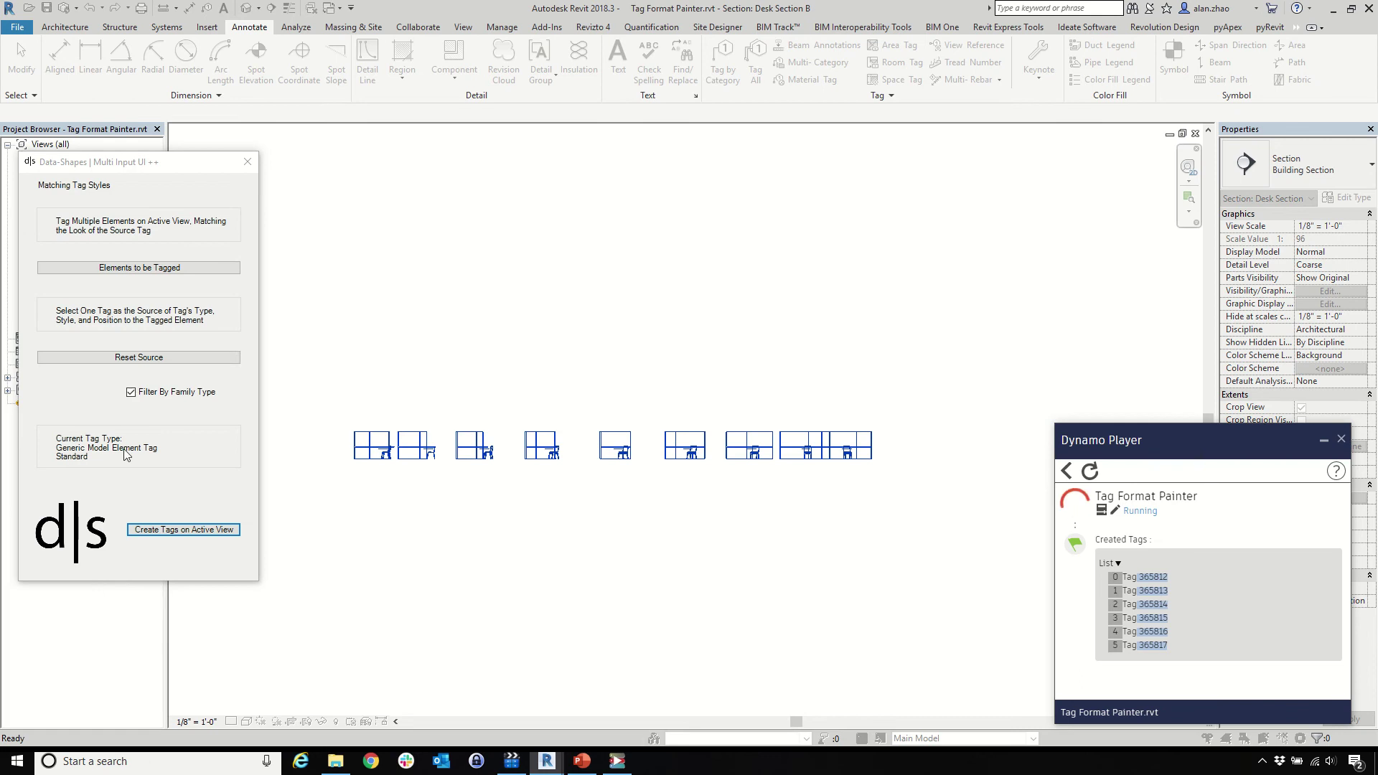
click(149, 530)
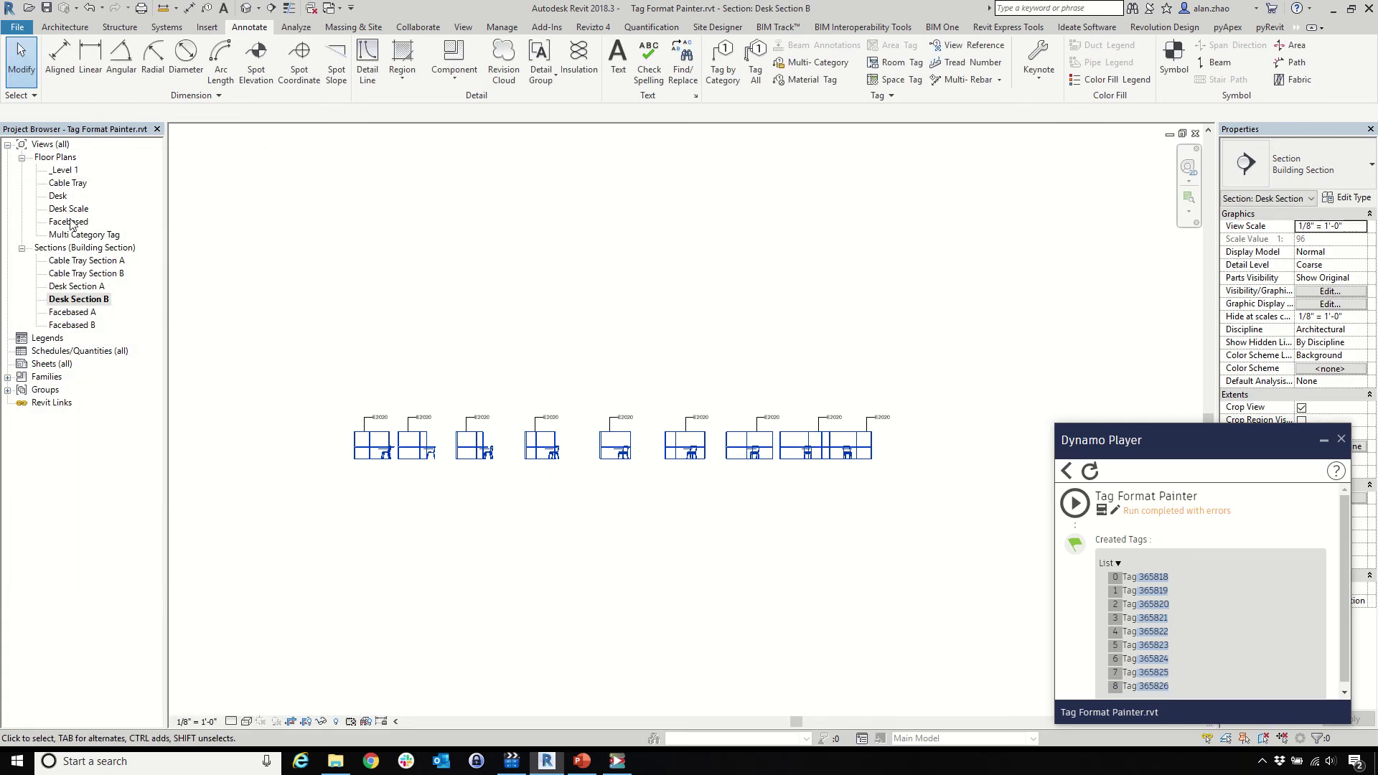
Step: Open the Facebased A section, run the script, and set tag 28 on the first rack's patch panel as the source
double_click(72, 313)
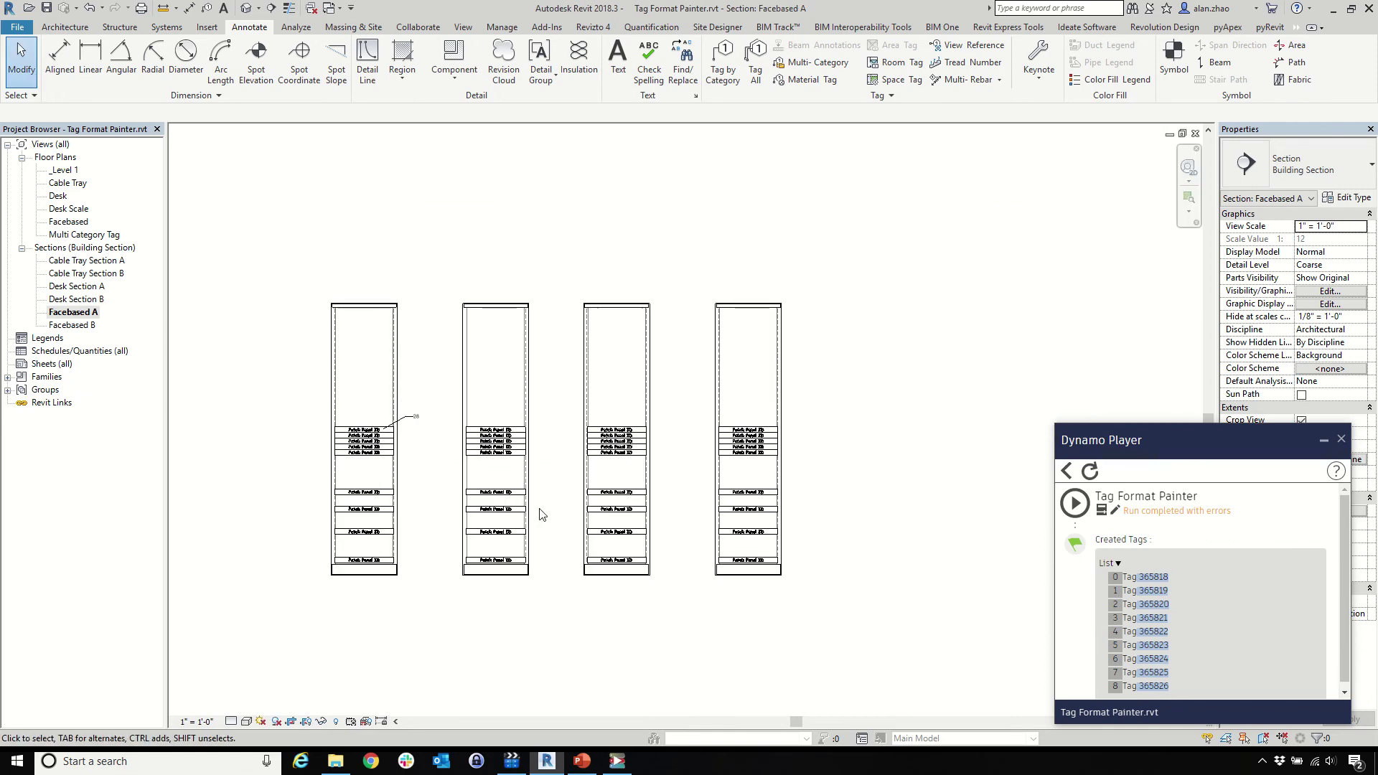
scroll(542, 514, up, 2)
click(552, 332)
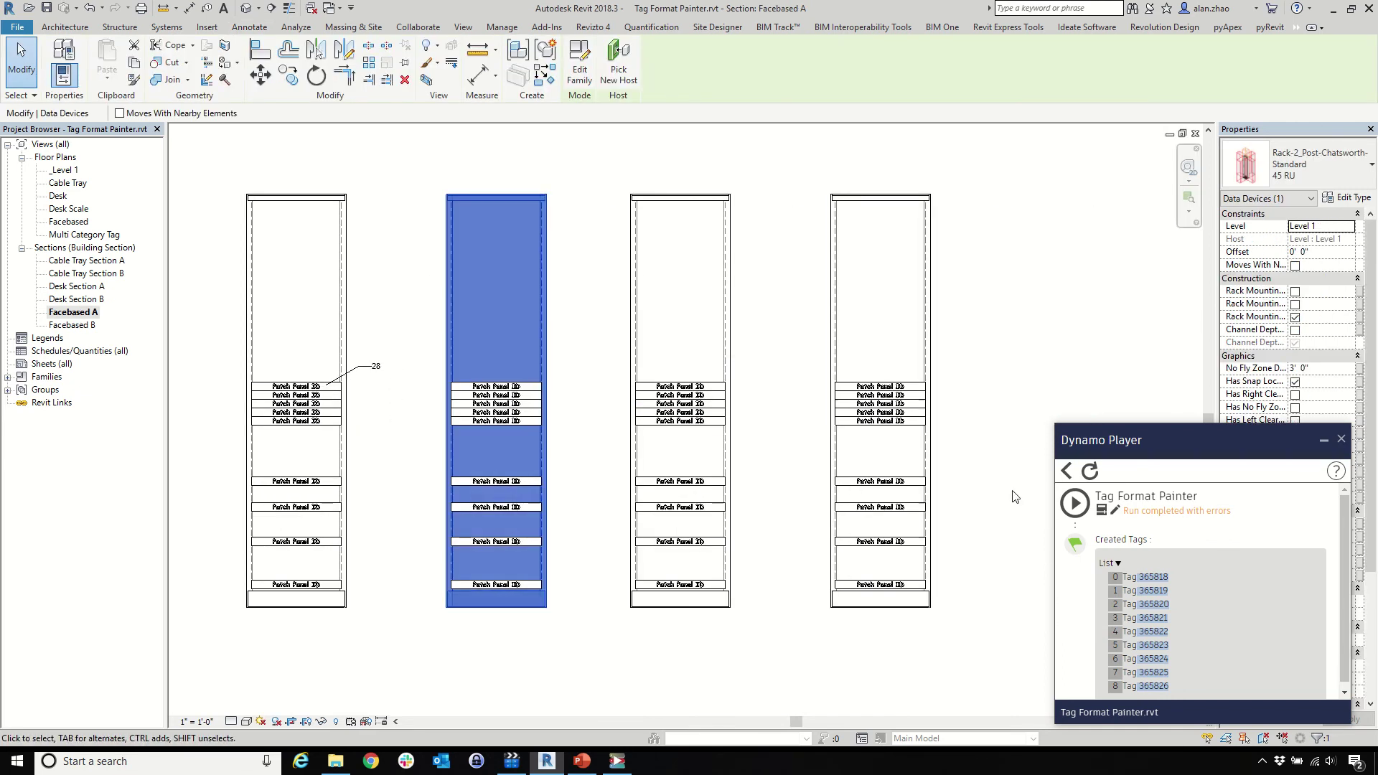
click(1074, 504)
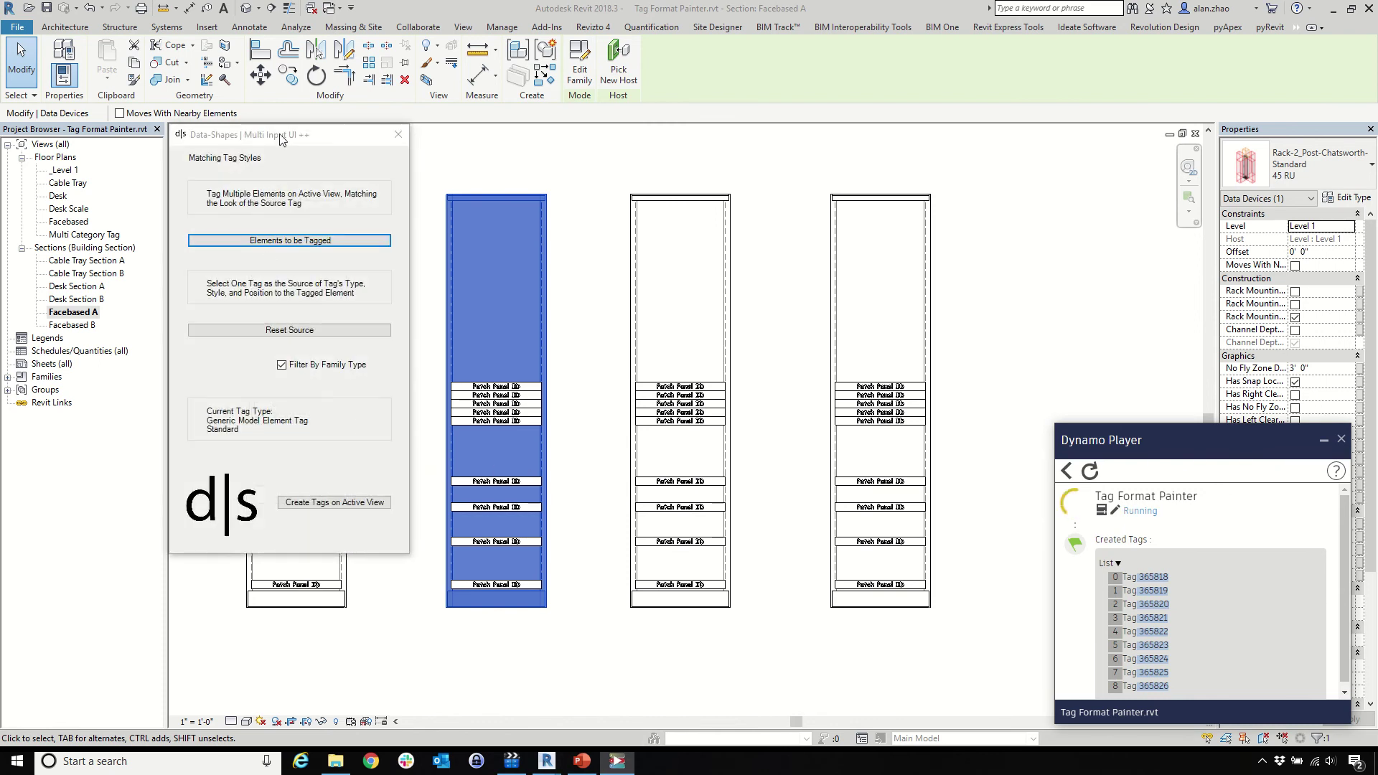
drag(282, 141, 106, 142)
click(156, 334)
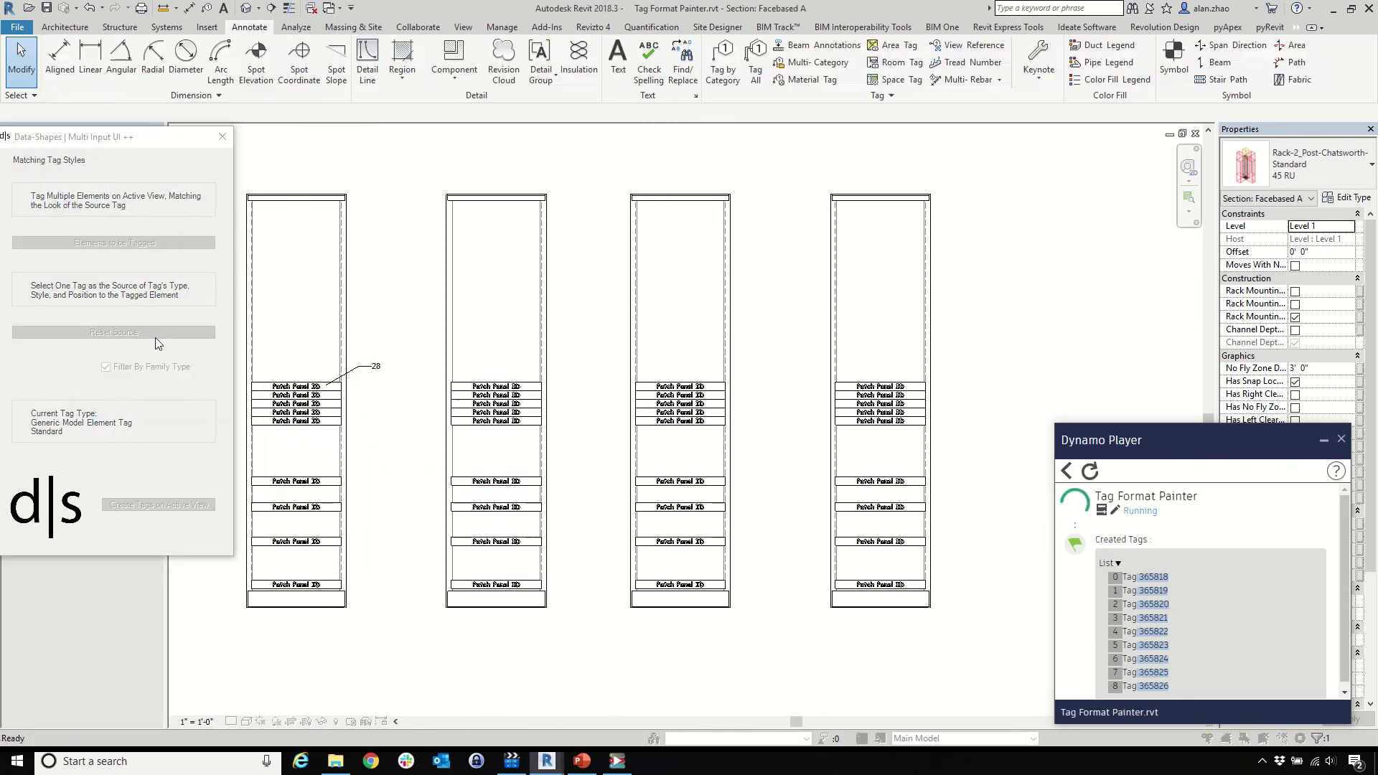
click(388, 372)
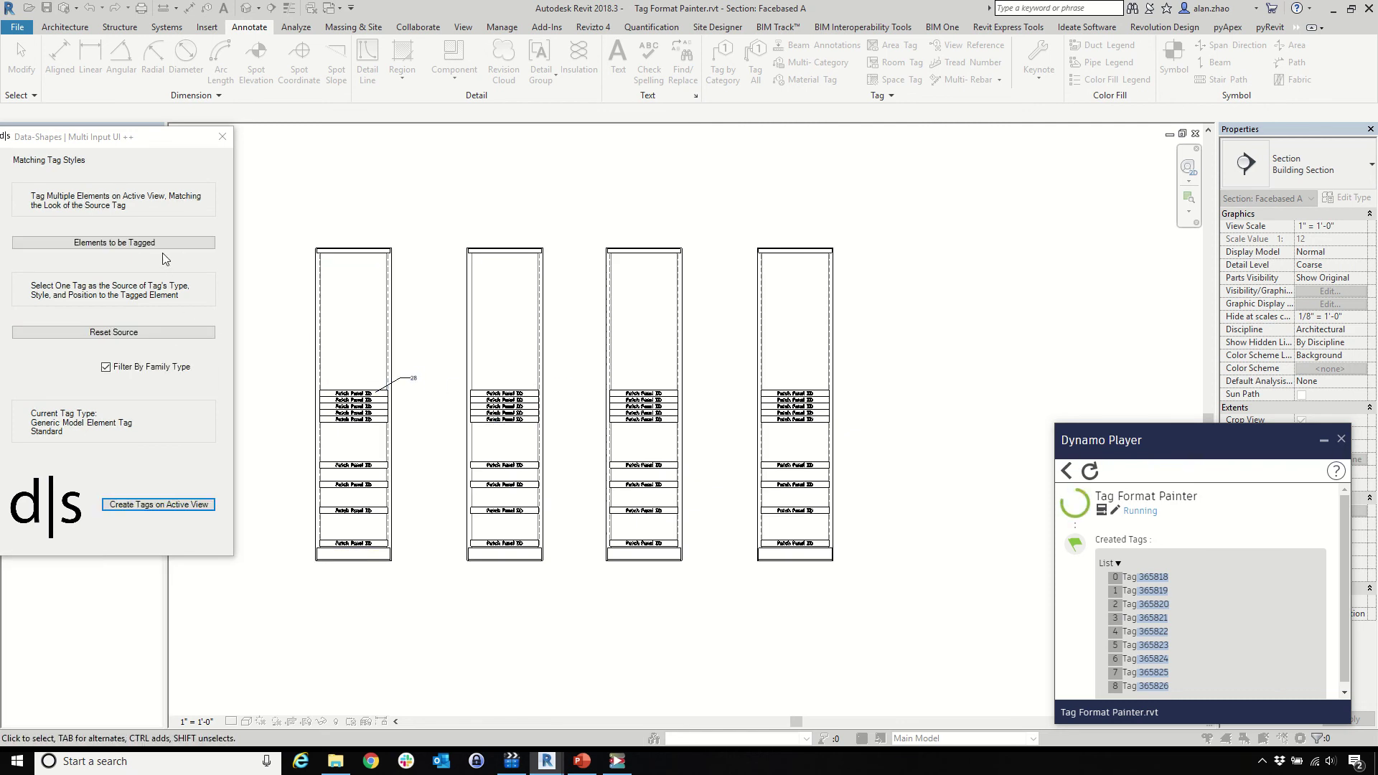
Step: Select the remaining patch panels across all four racks as the elements to be tagged and create their tags
drag(265, 338, 969, 617)
scroll(386, 411, up, 2)
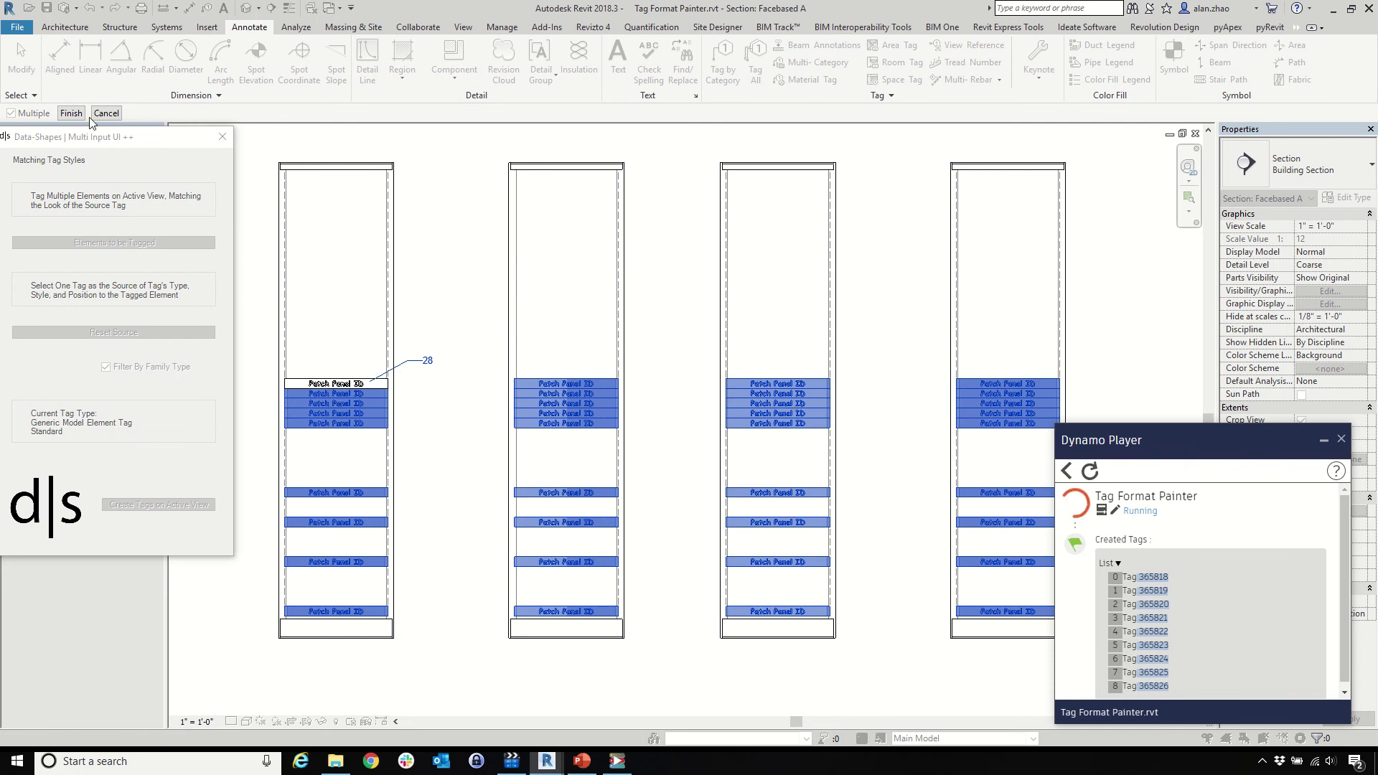
click(71, 113)
scroll(462, 463, down, 2)
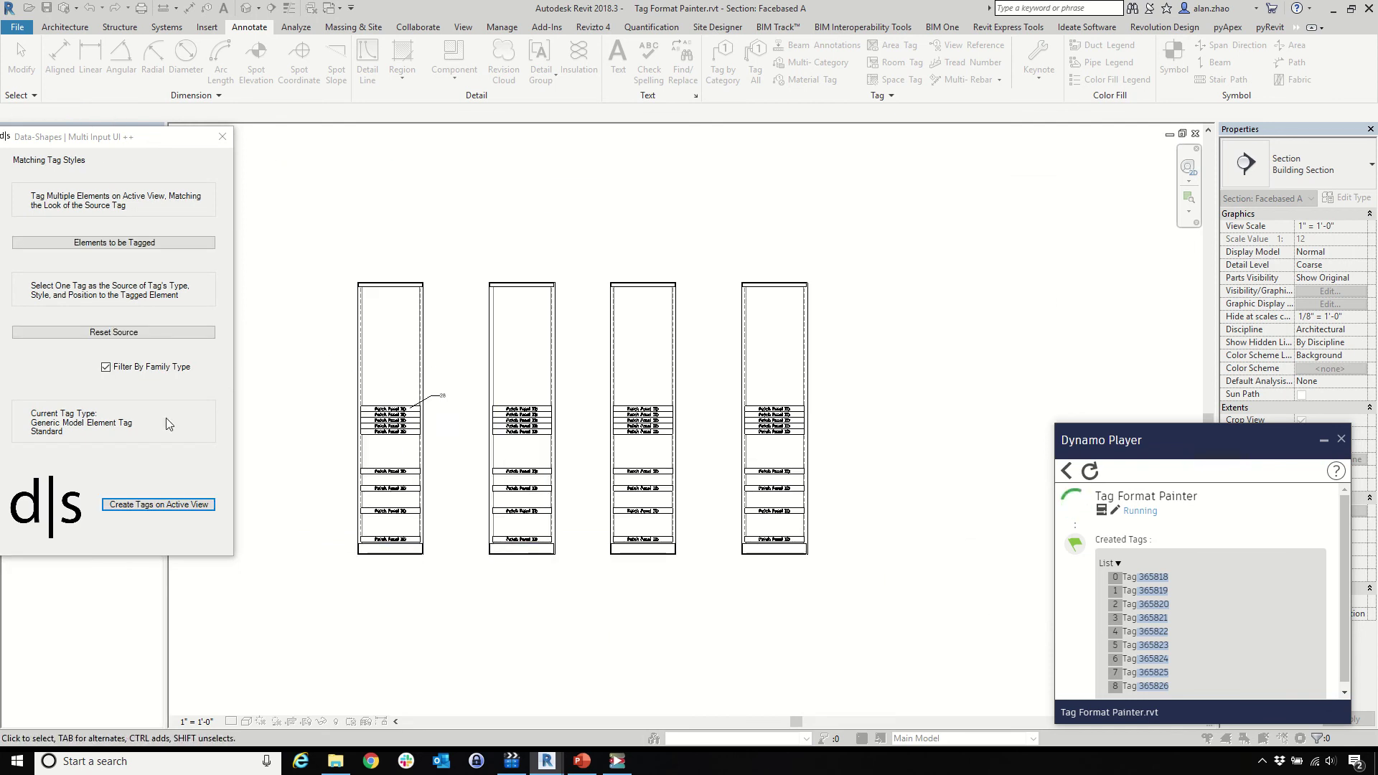
click(159, 505)
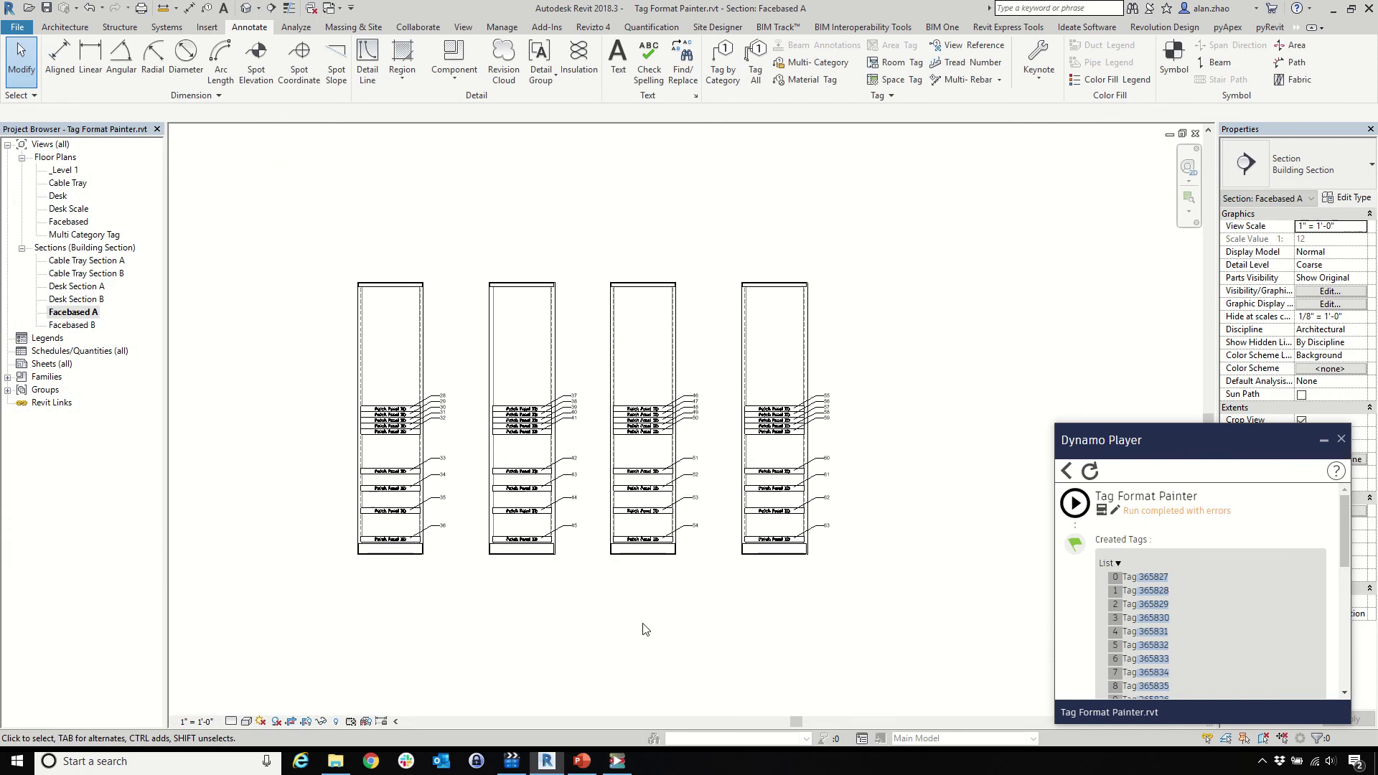
Step: In the Facebased B section, rerun the script with the stored source, select all racks and the circular patch panel array, and create tags
double_click(71, 325)
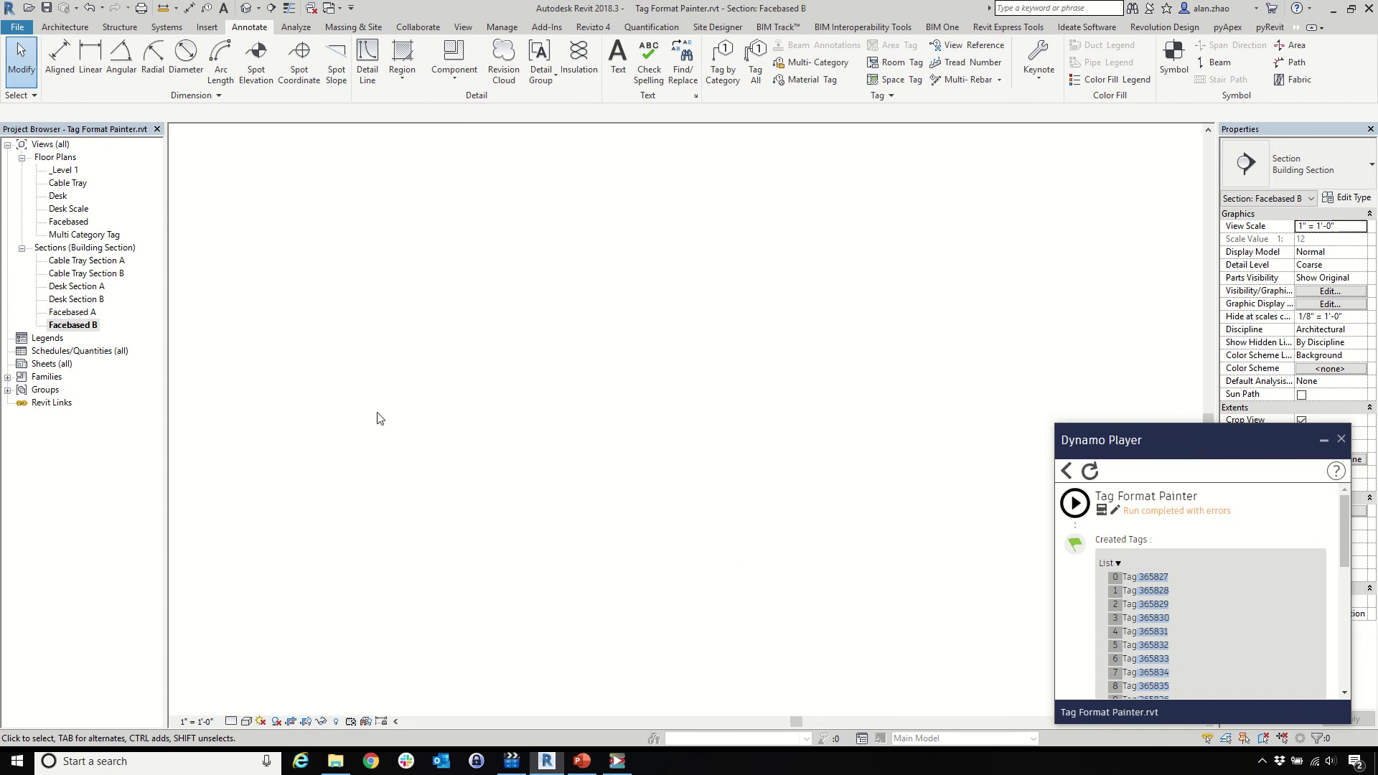
click(1074, 503)
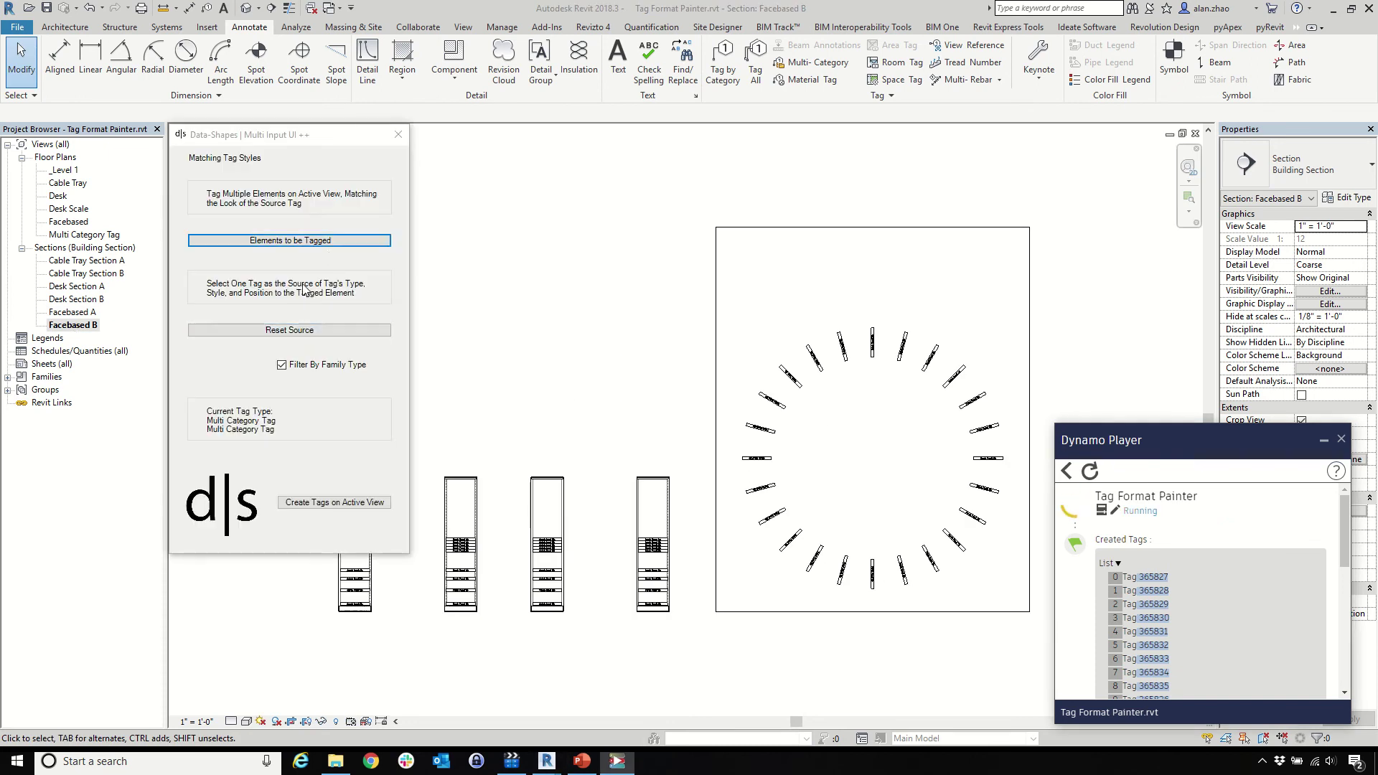
click(303, 245)
drag(290, 231, 1074, 717)
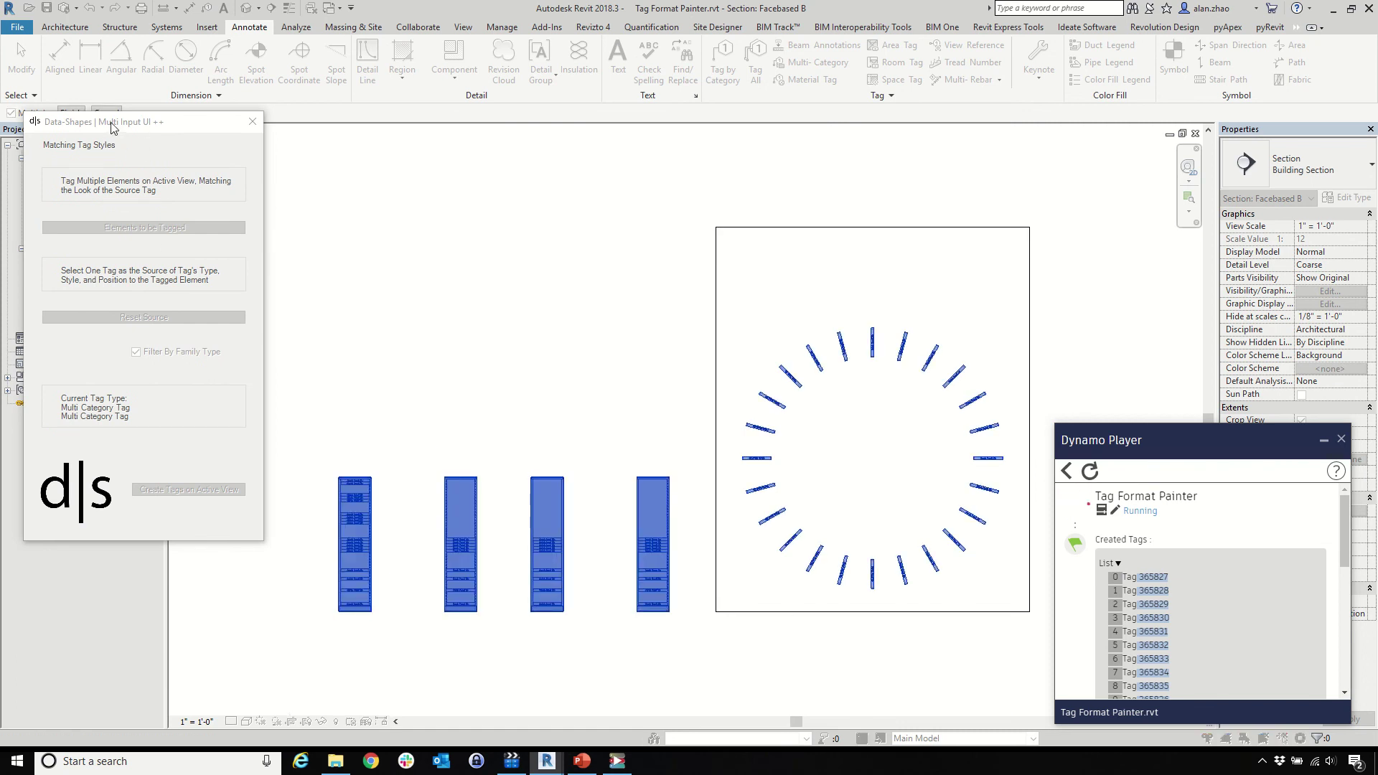
drag(111, 127, 100, 173)
click(71, 113)
click(188, 534)
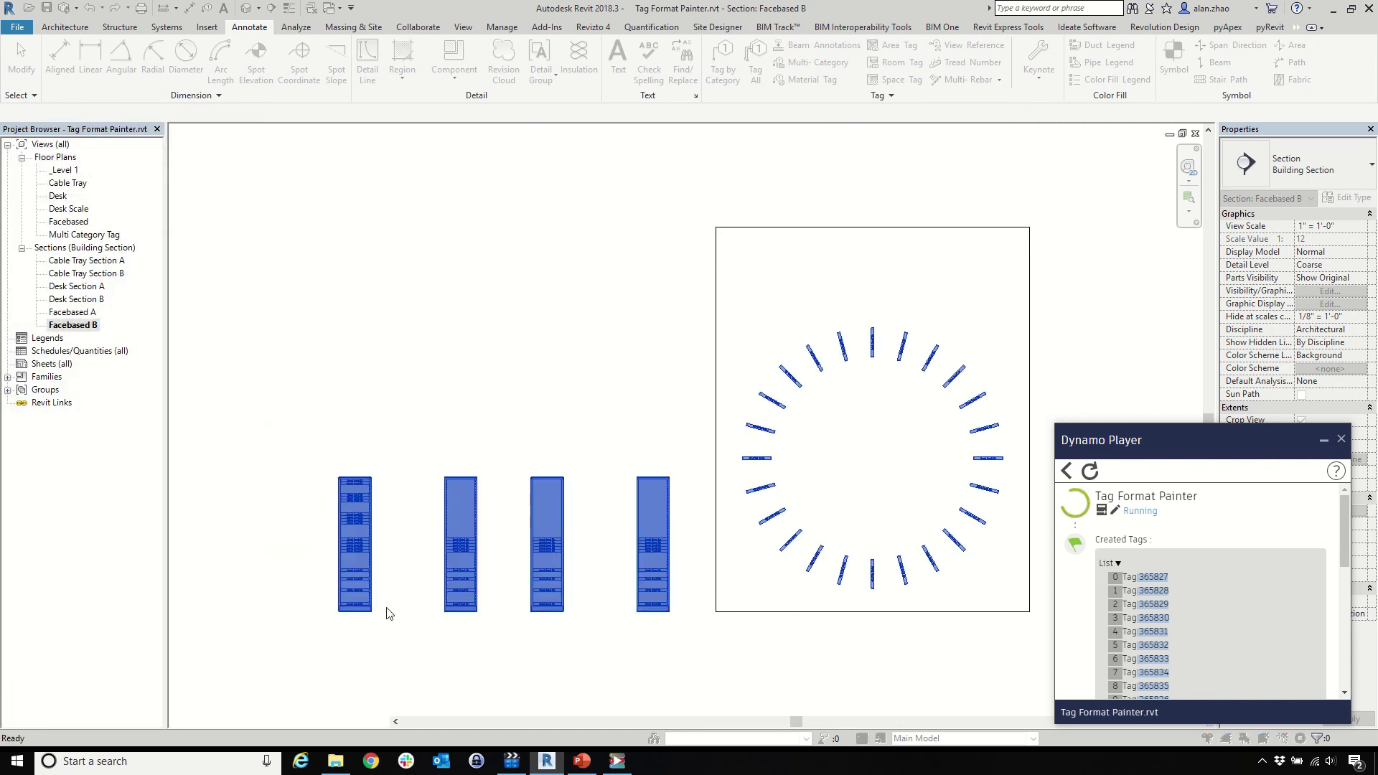
Step: Examine the placement of the new tags on the rack-mounted patch panels and around the circle of rotated panels
scroll(348, 531, up, 6)
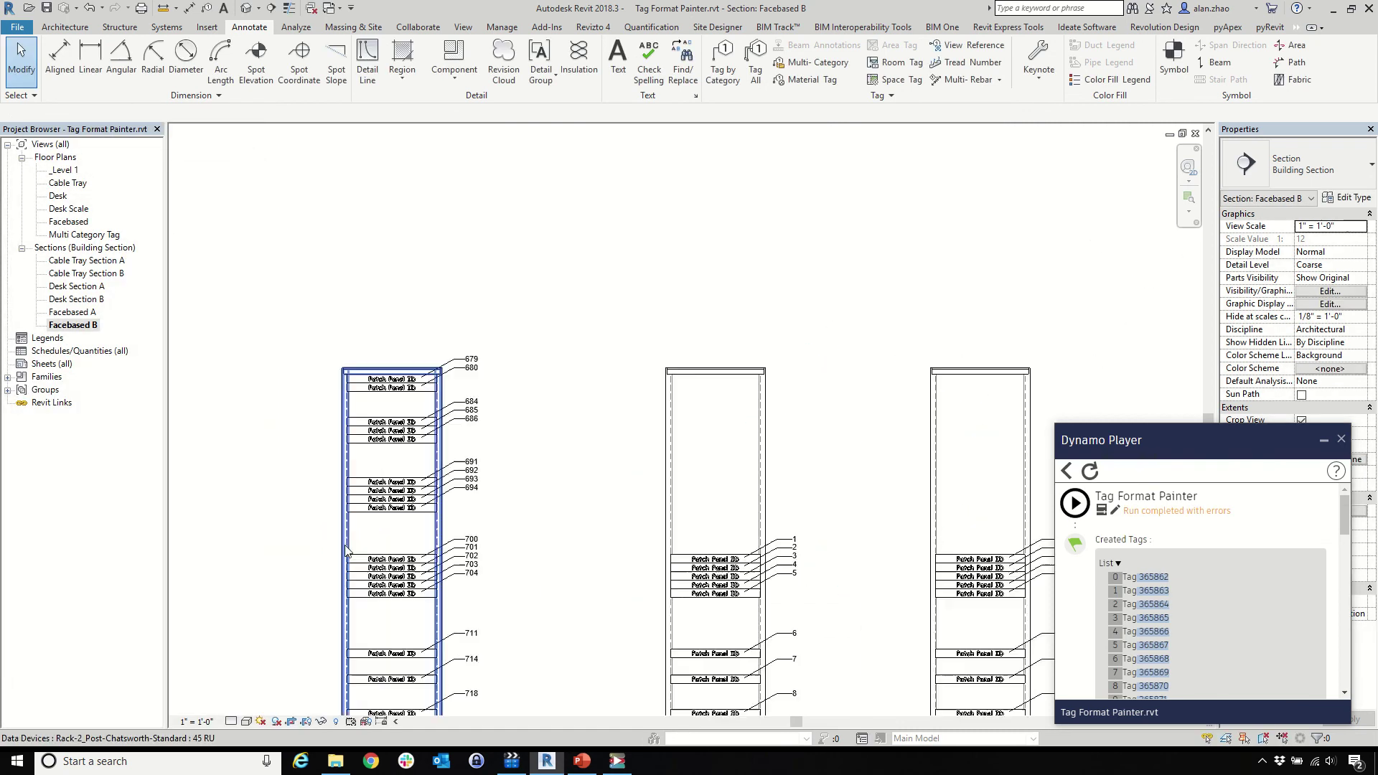
scroll(323, 517, down, 8)
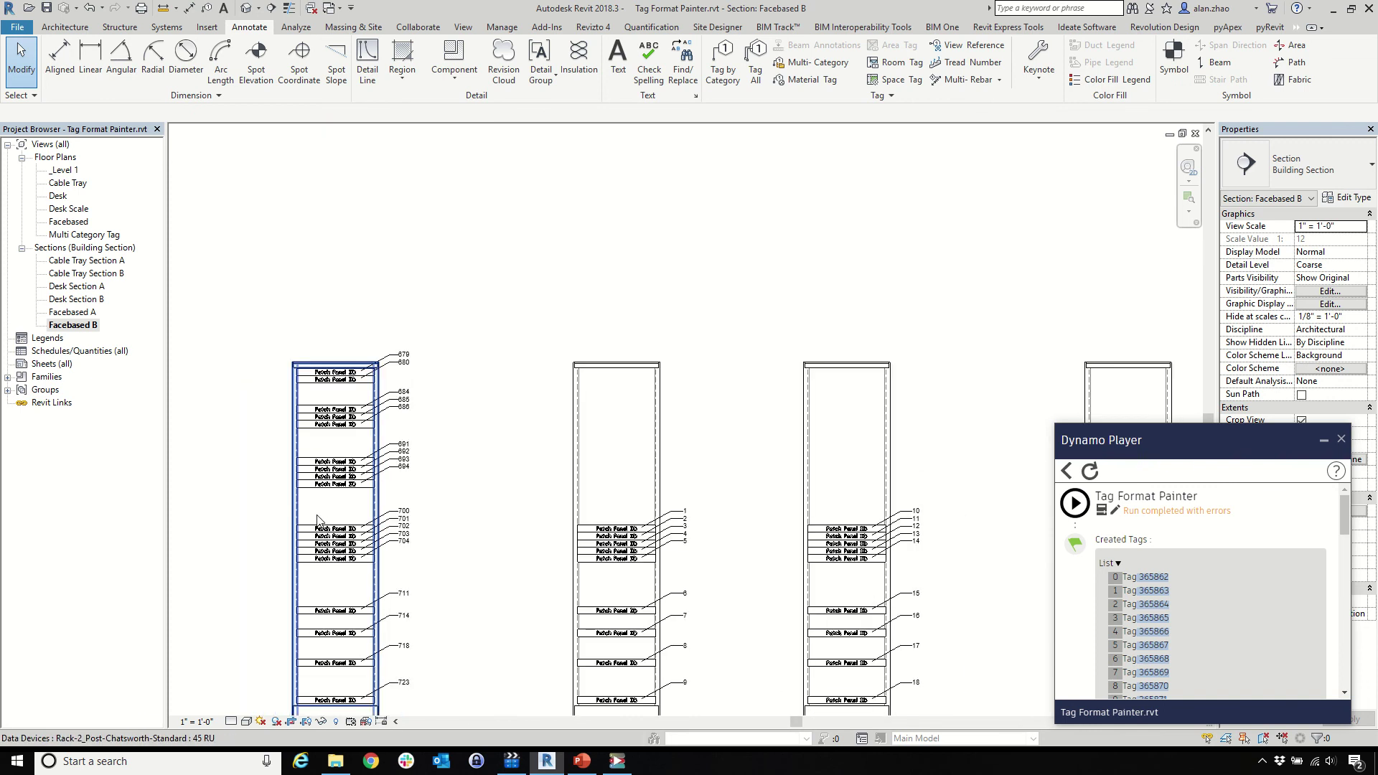
scroll(951, 520, up, 5)
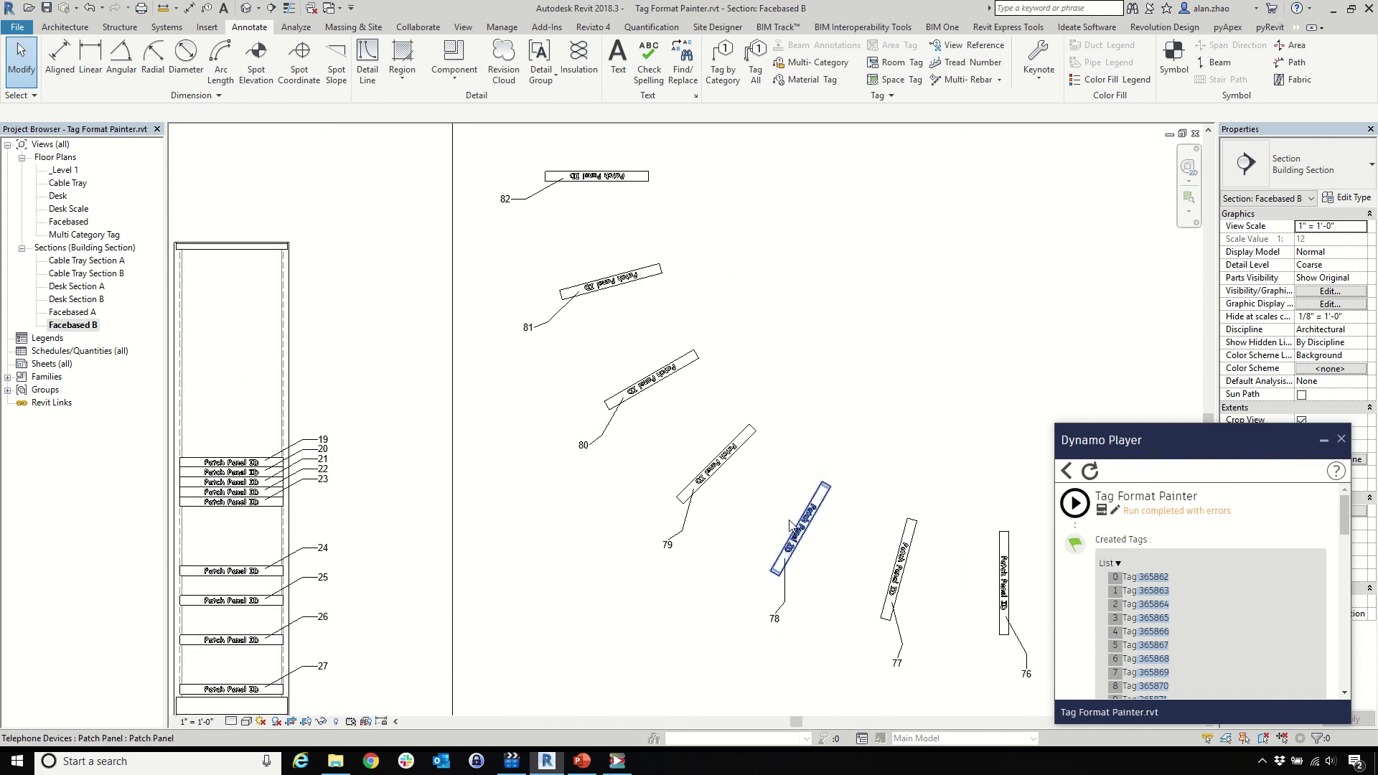
scroll(1005, 352, down, 3)
scroll(1004, 351, up, 2)
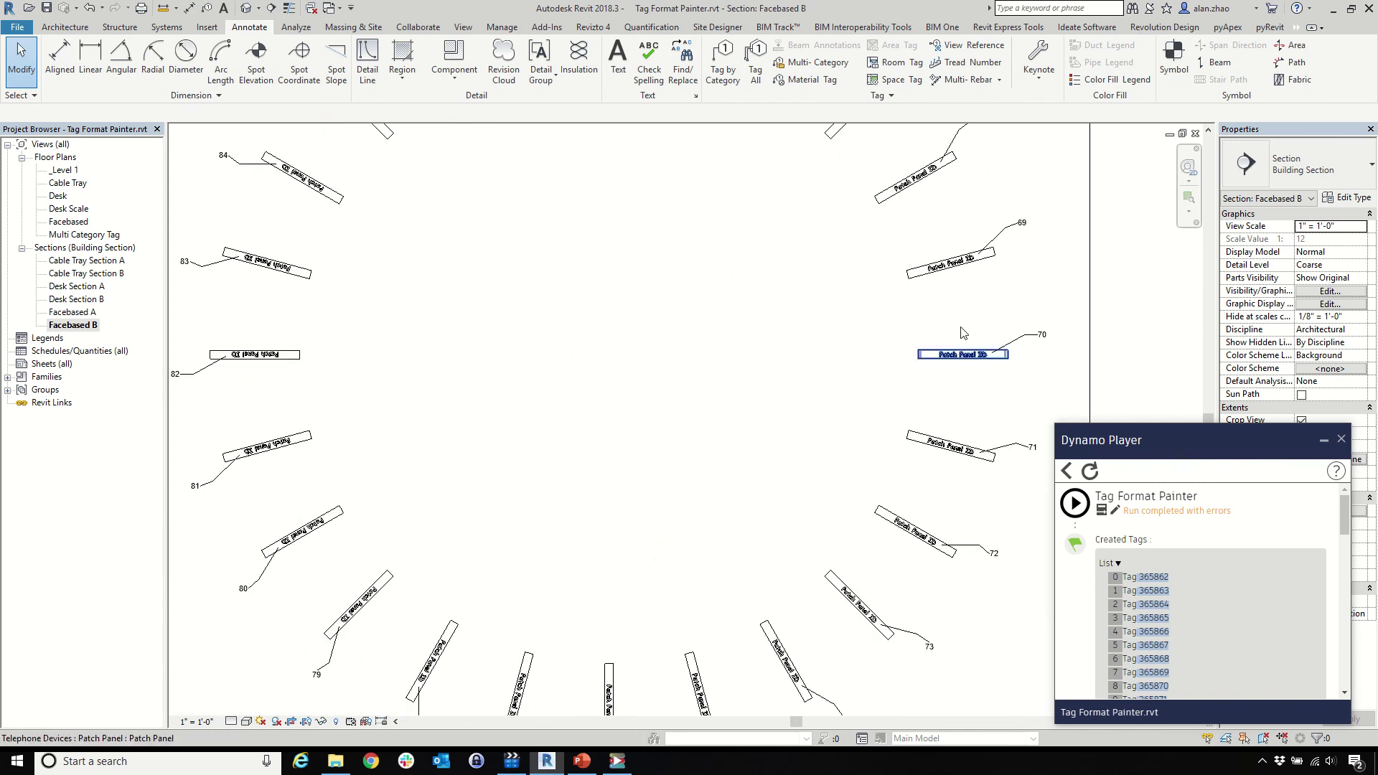
scroll(980, 397, down, 5)
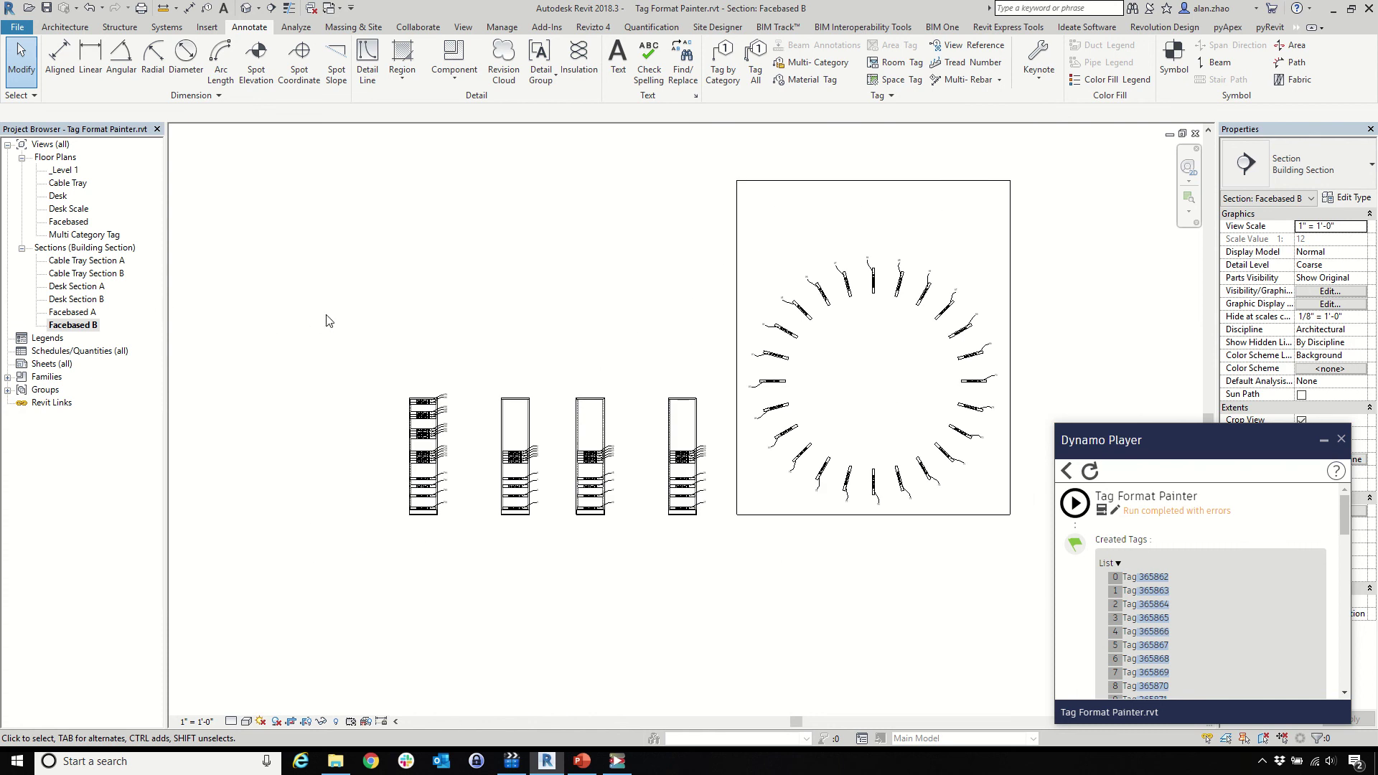
Step: Open the Cable Tray floor plan and examine the bottom-height tag with its elbowed leader on the uppermost horizontal tray
double_click(69, 183)
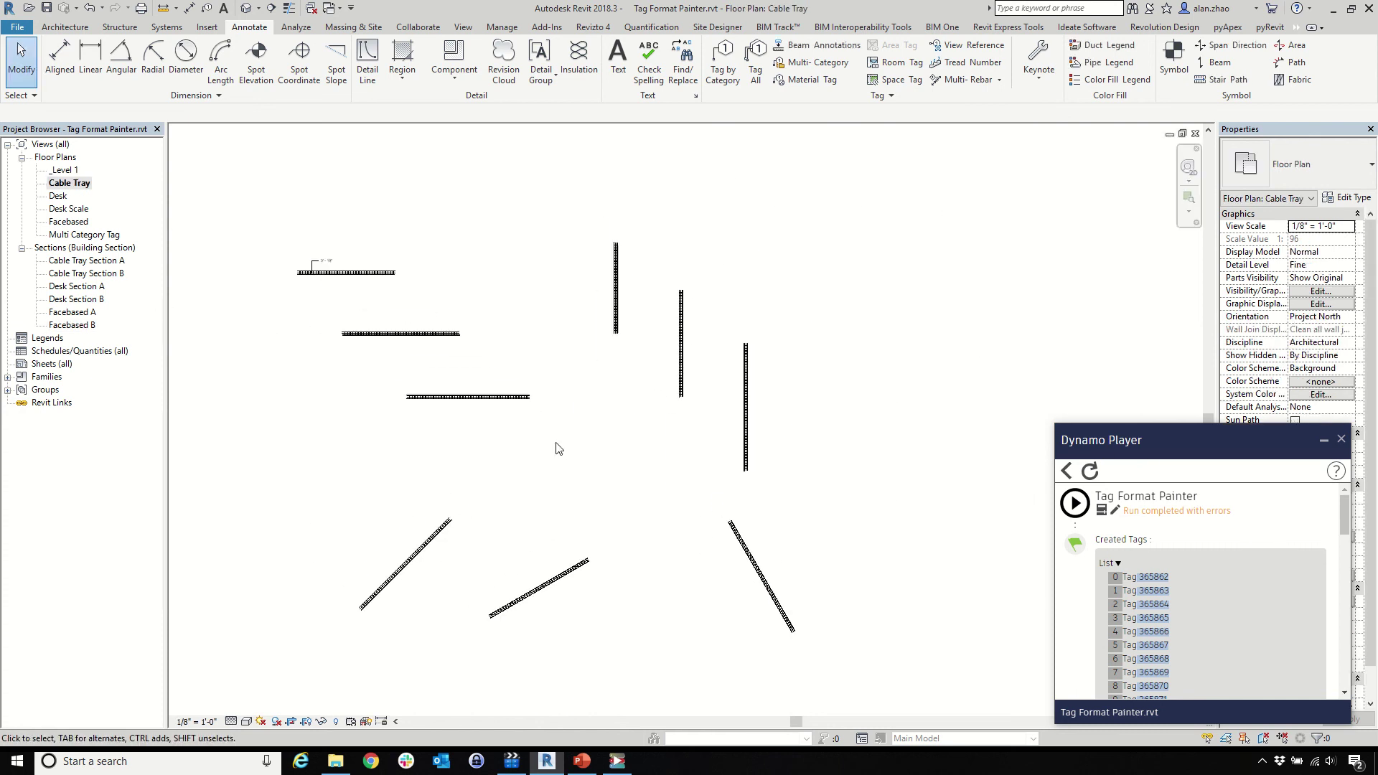
scroll(301, 265, up, 3)
scroll(330, 280, down, 2)
scroll(359, 291, up, 3)
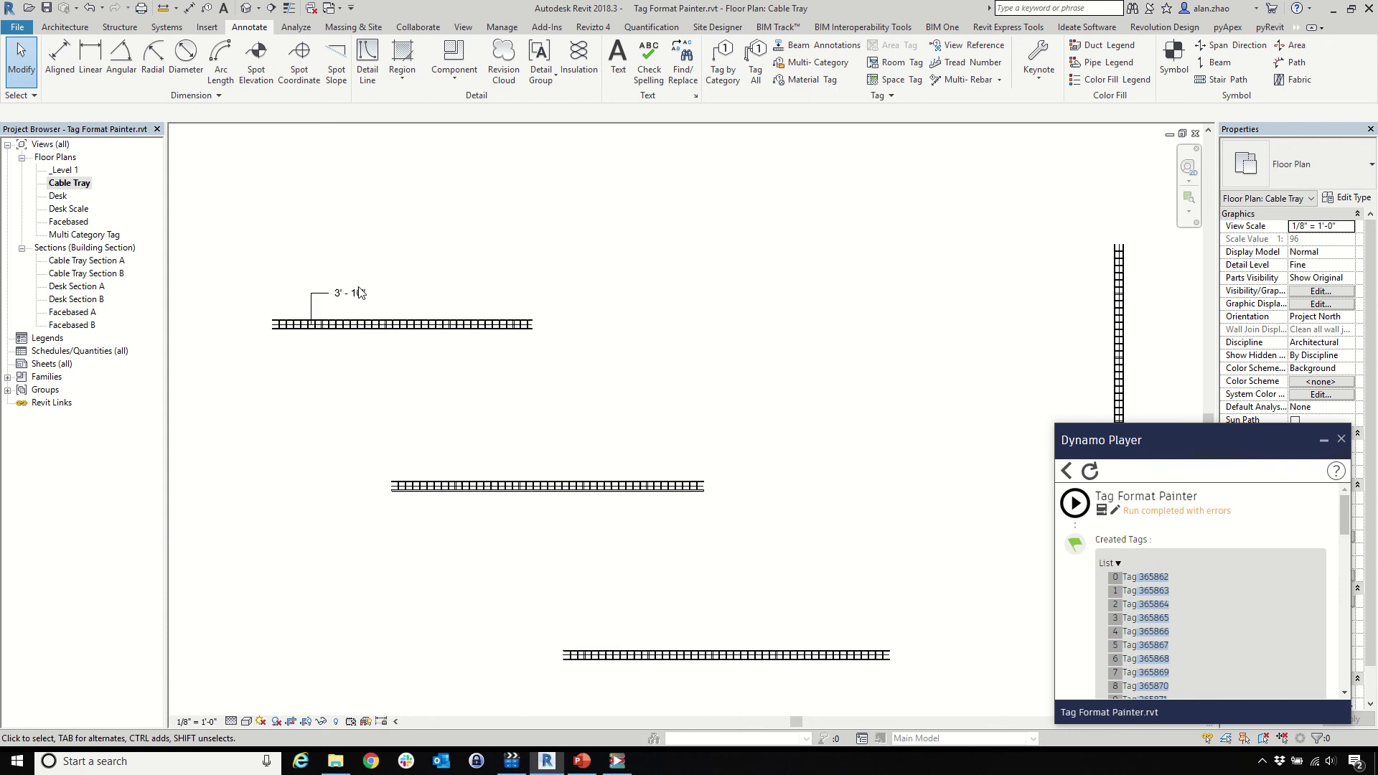
scroll(359, 291, up, 2)
click(370, 348)
click(372, 390)
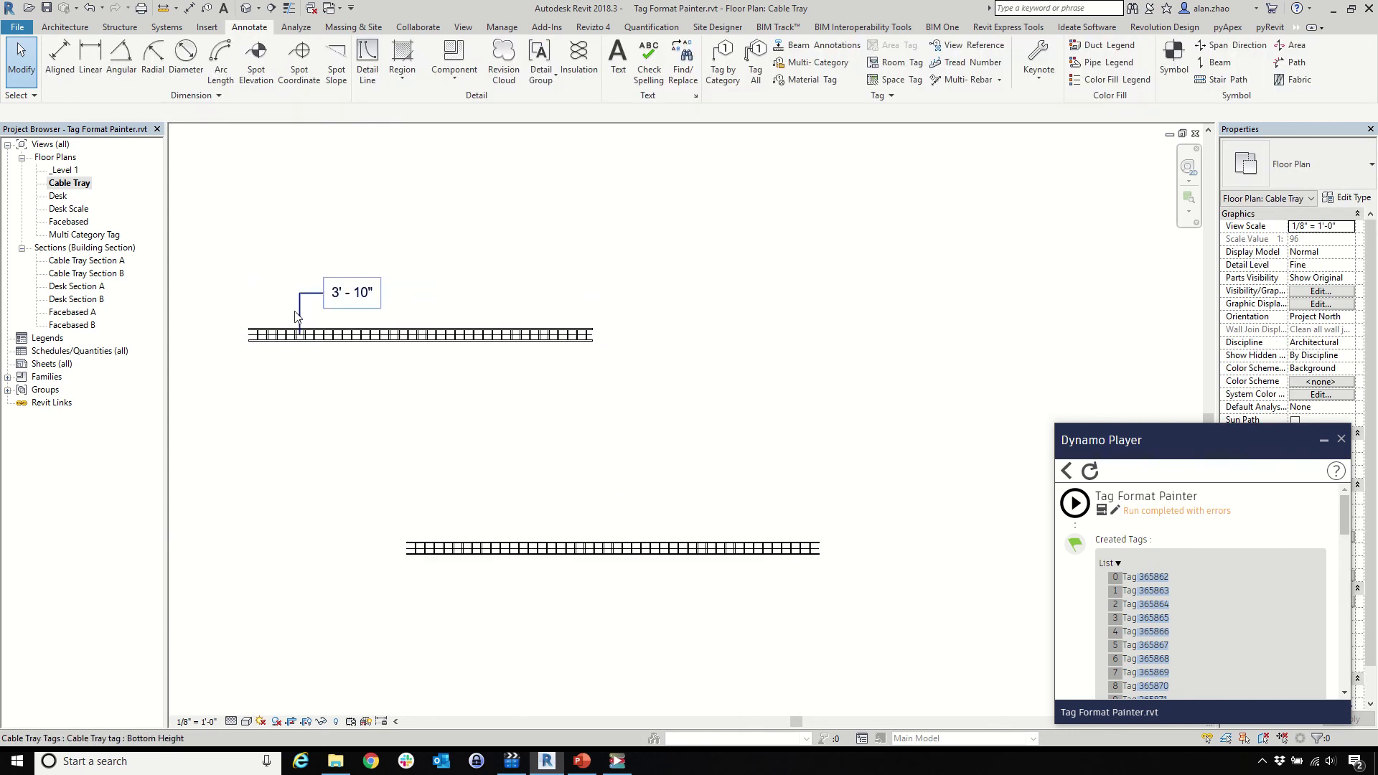
scroll(292, 311, down, 2)
Step: Rerun Tag Format Painter in the Cable Tray plan with the bottom-height tag as source, select the eight untagged trays, and create tags
click(1072, 506)
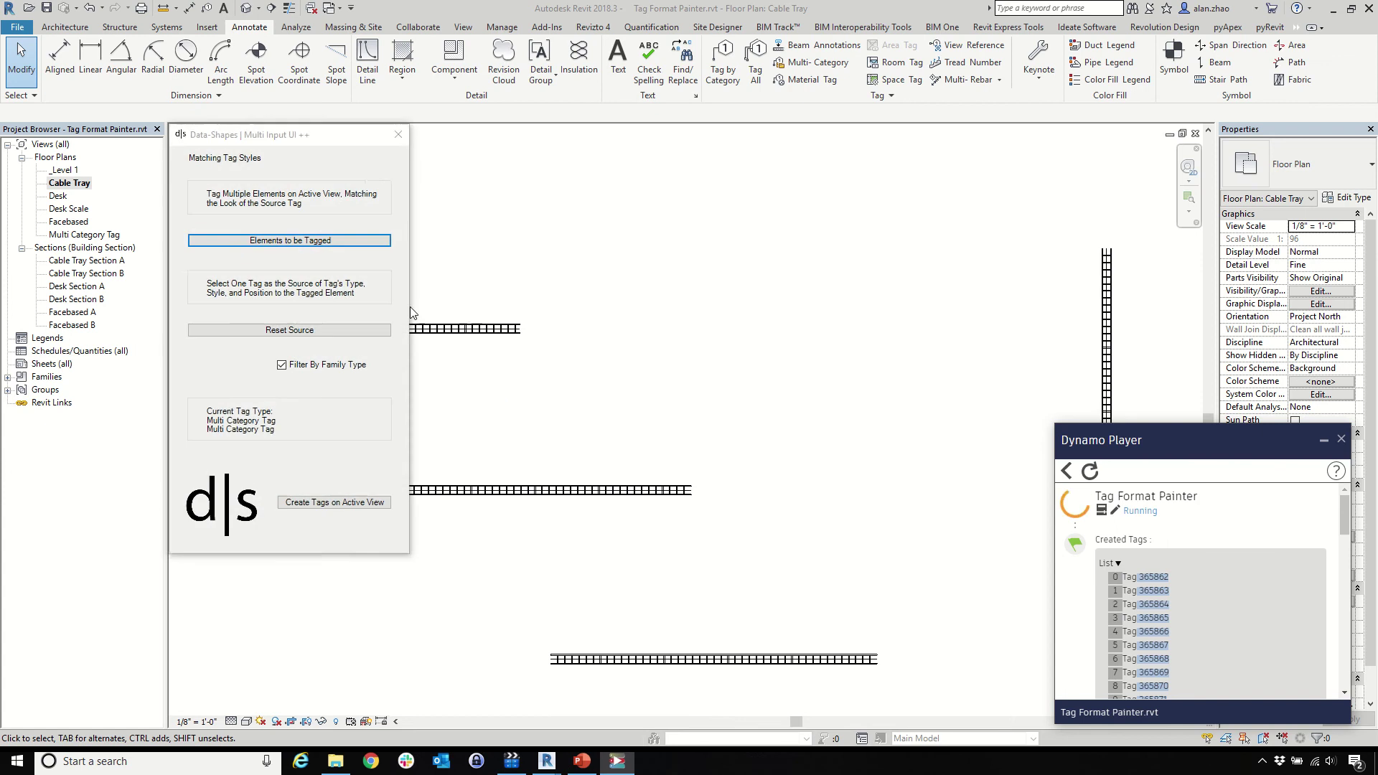
drag(320, 141, 145, 164)
click(138, 264)
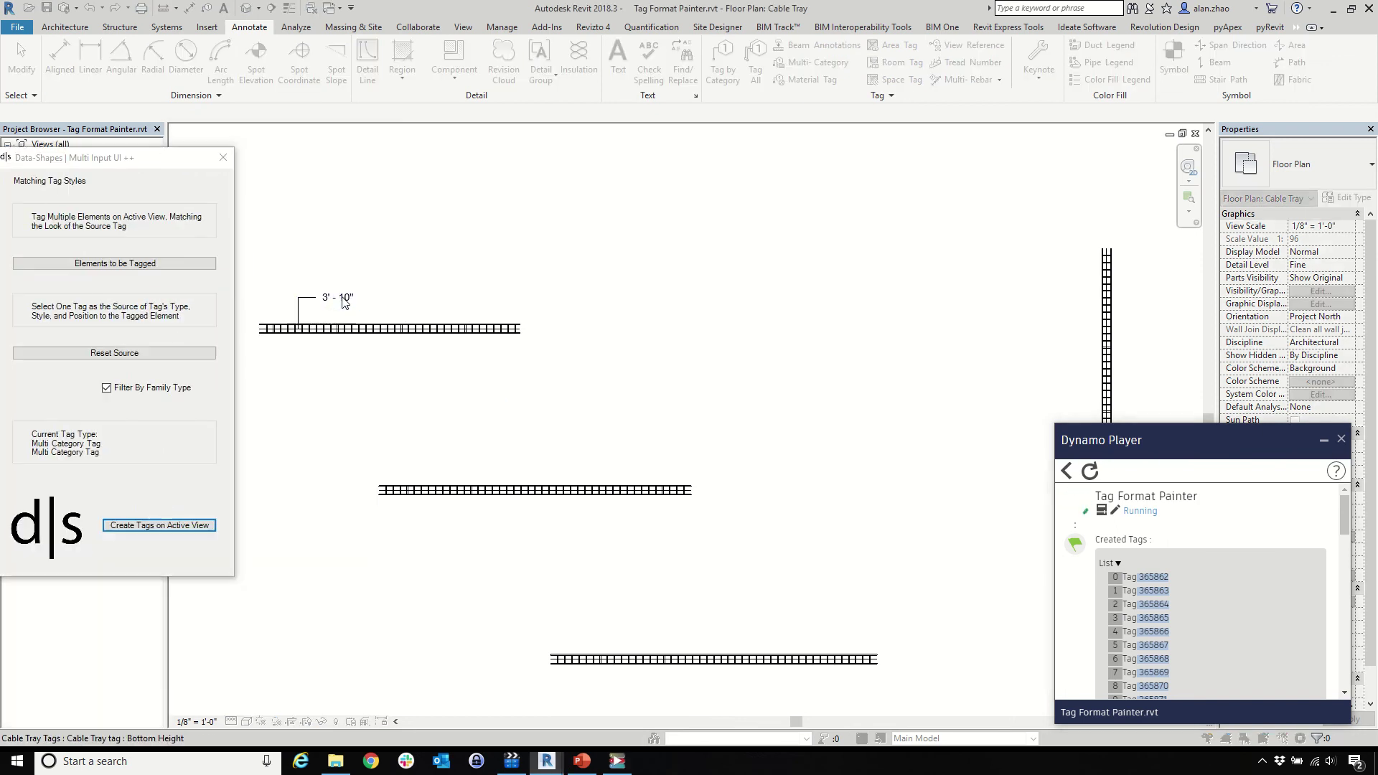
scroll(481, 315, down, 5)
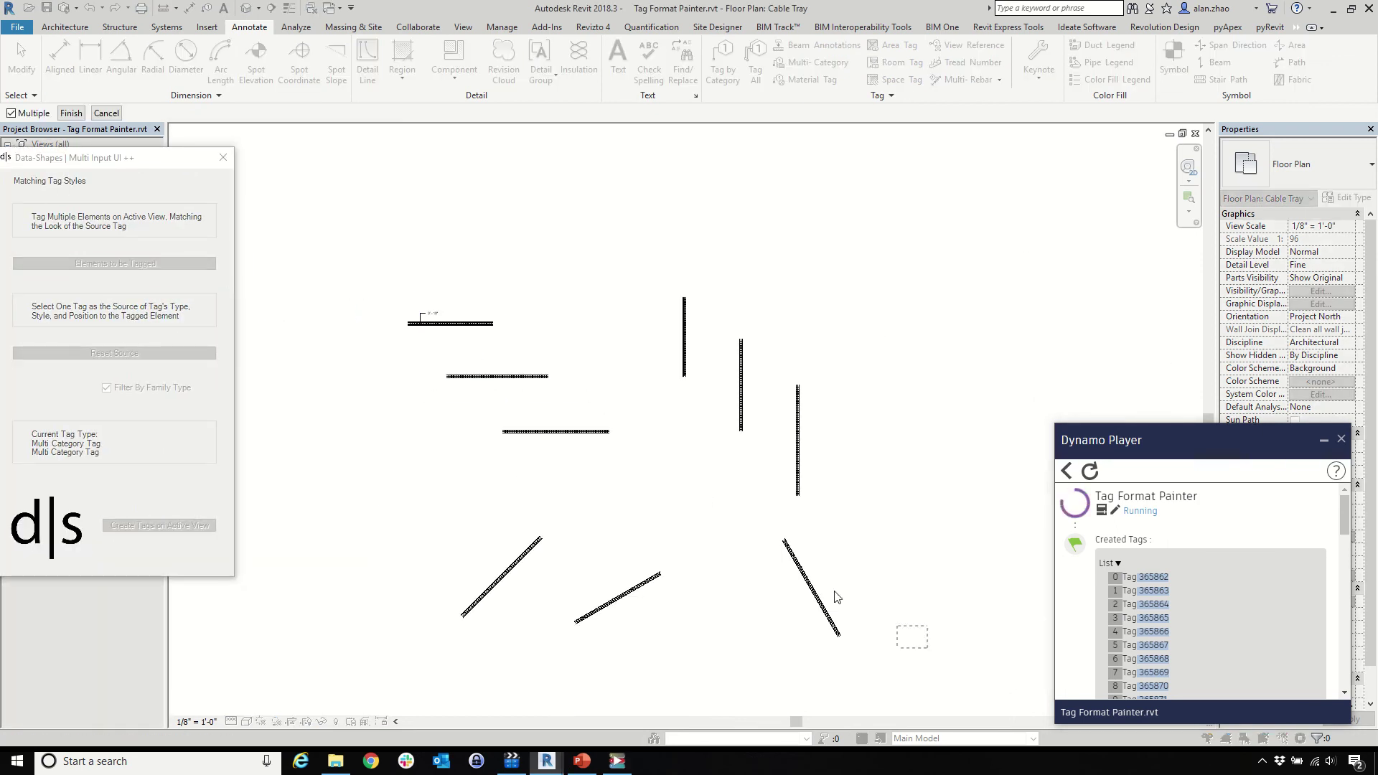
drag(836, 597, 425, 349)
click(69, 115)
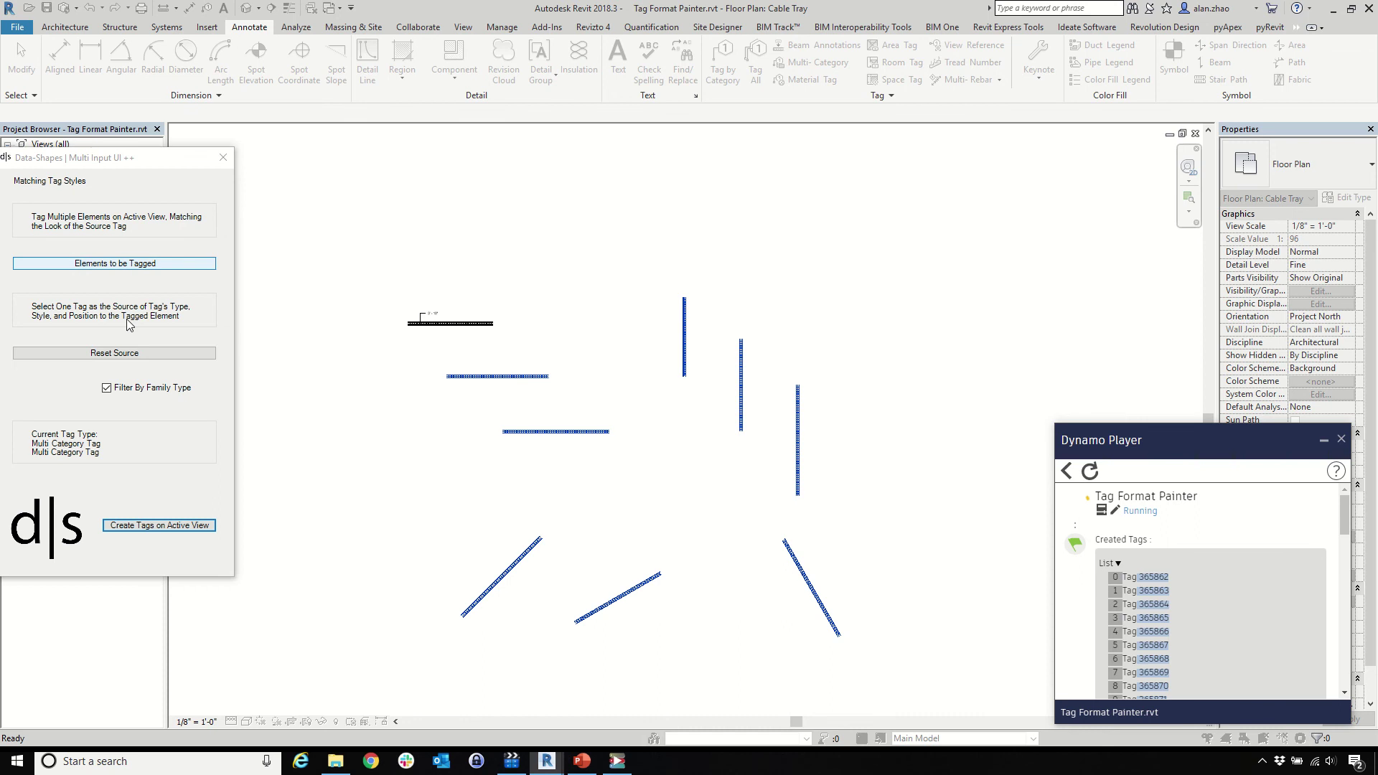
click(205, 527)
Step: Examine the placement of the new bottom-height tags on the horizontal, vertical and angled trays in the plan
scroll(421, 332, up, 5)
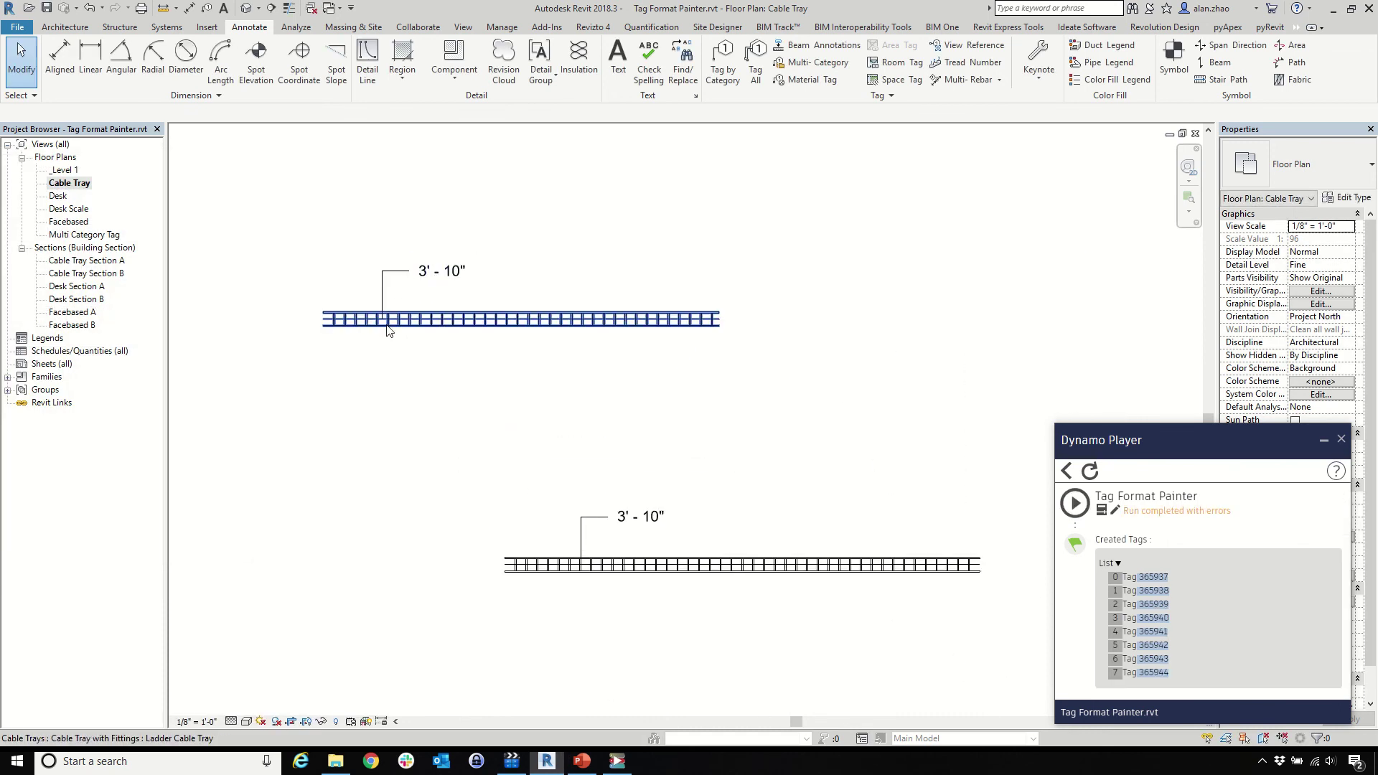
scroll(392, 324, down, 5)
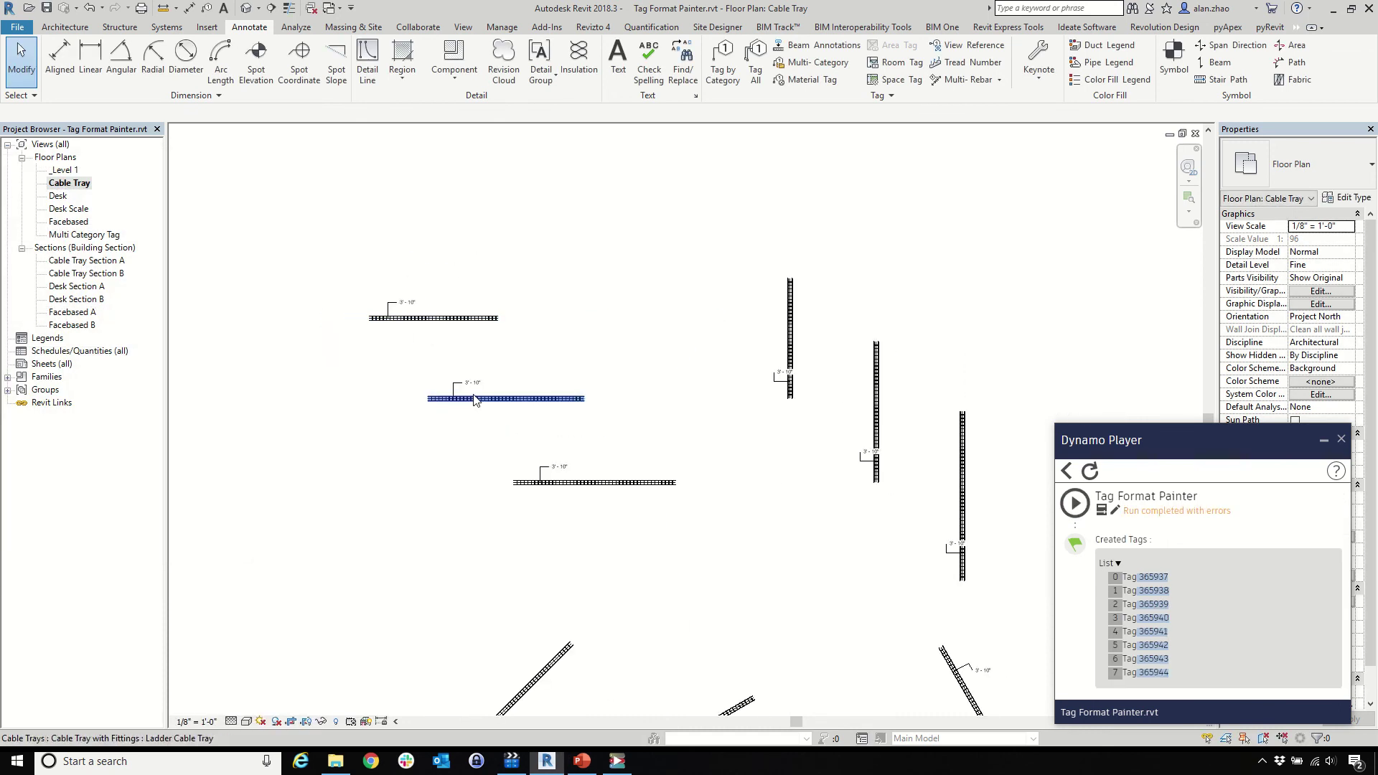
scroll(537, 650, up, 3)
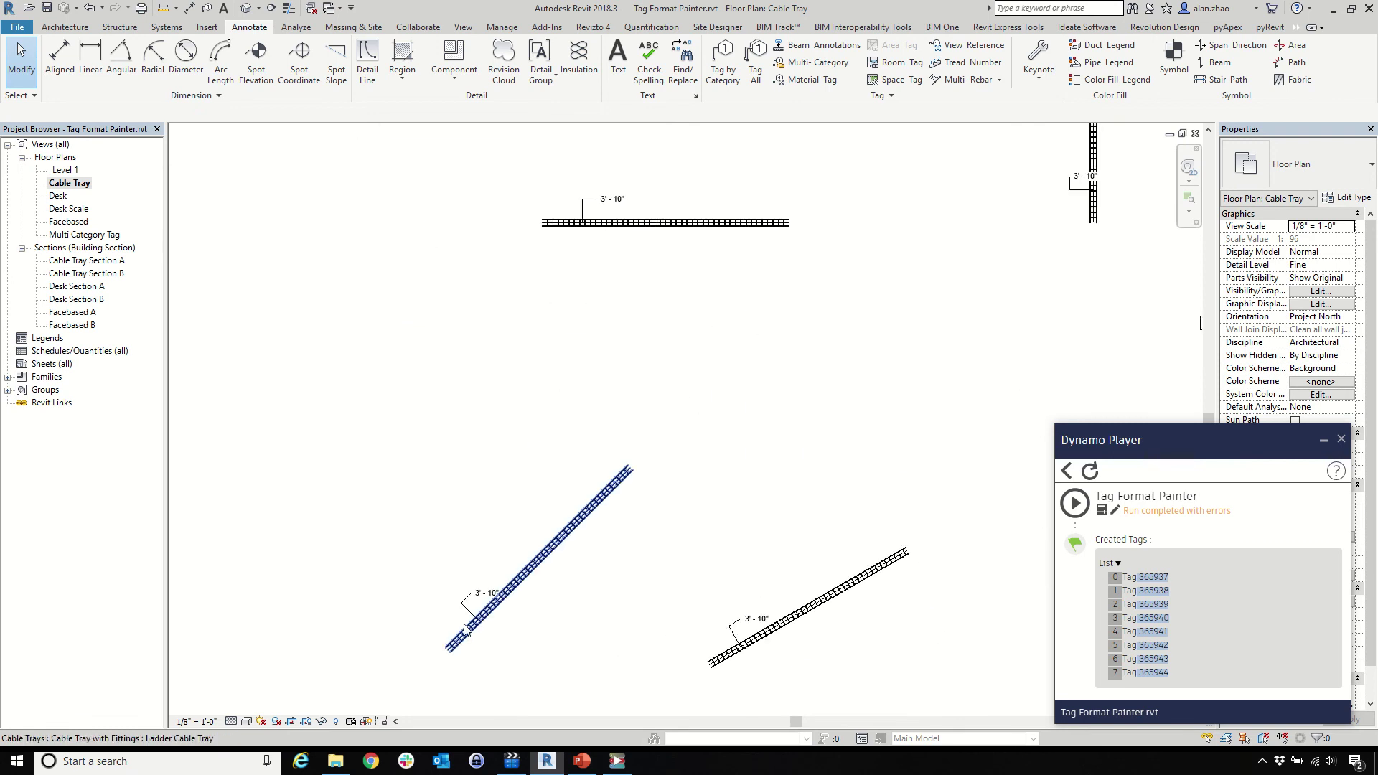
scroll(480, 641, down, 2)
scroll(714, 524, up, 3)
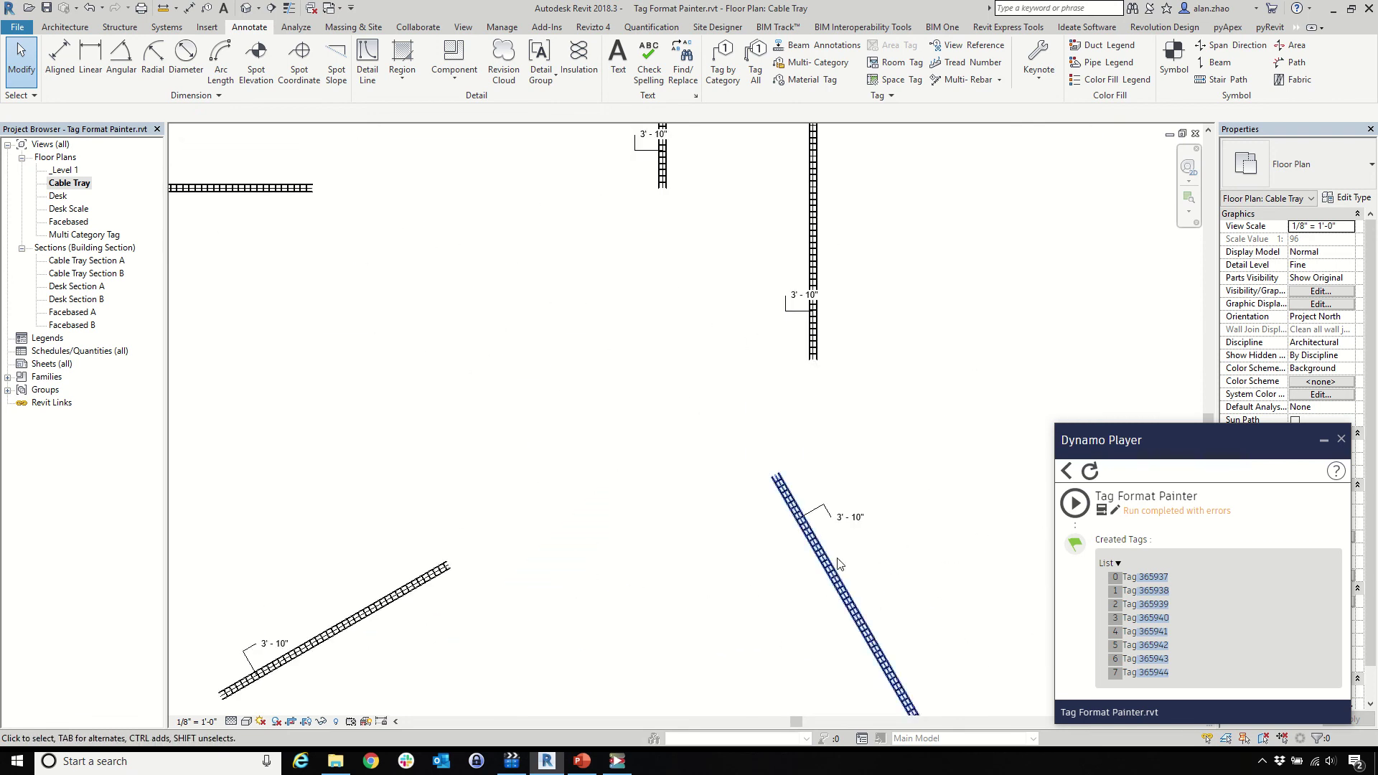
scroll(714, 525, down, 3)
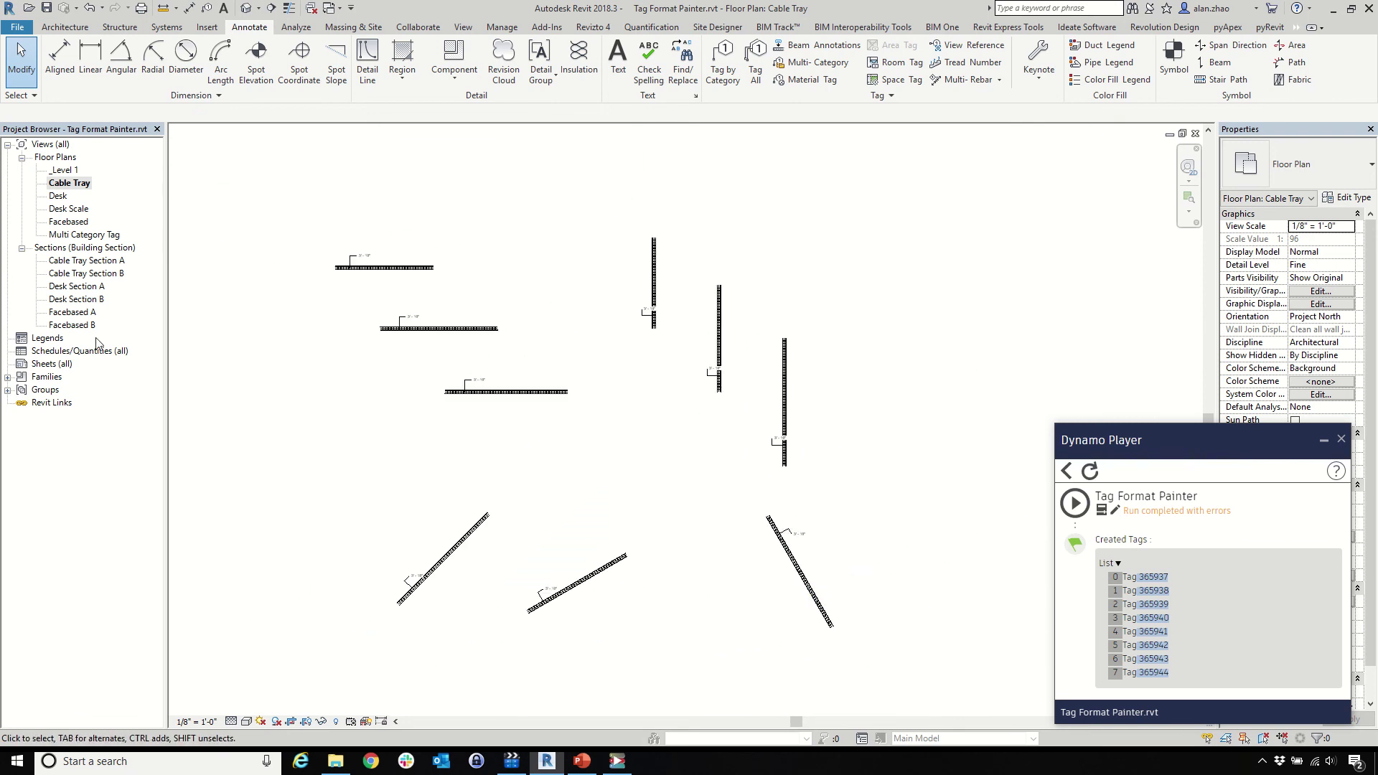
Step: In Cable Tray Section A, rerun the script and reset the source to the tag on the uppermost horizontal tray
double_click(91, 262)
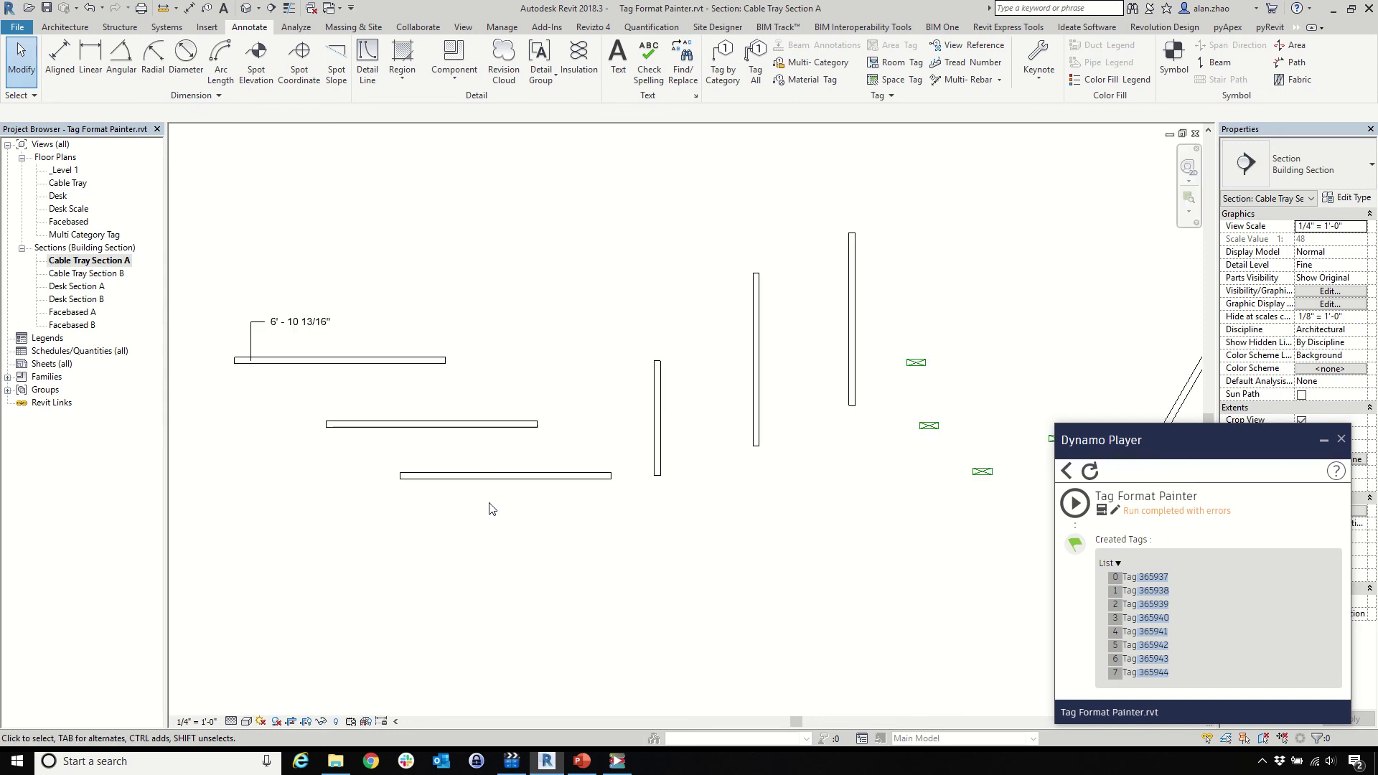
click(1076, 500)
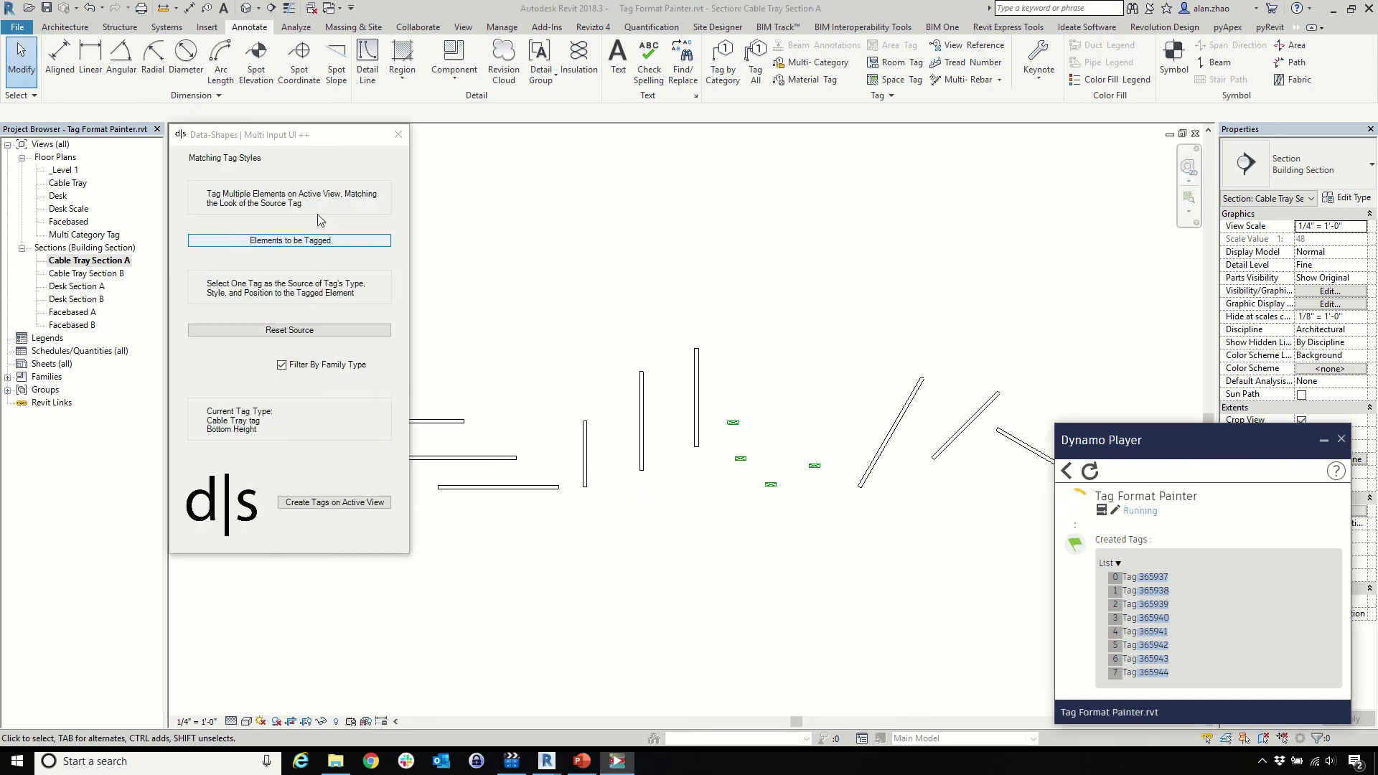
drag(314, 133, 239, 138)
click(230, 335)
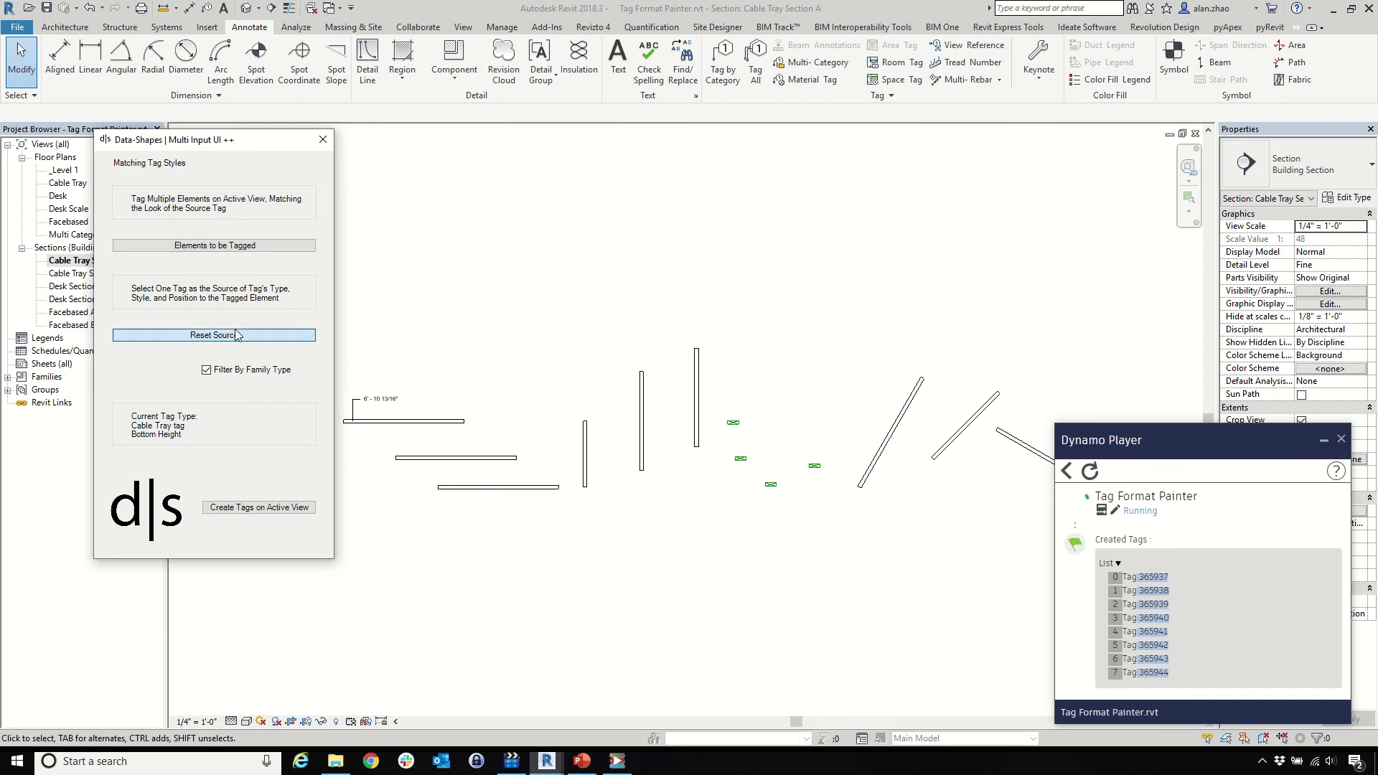
click(377, 399)
Step: Select all remaining horizontal, vertical, end-on and angled trays in the section as elements to be tagged and create their tags
click(237, 245)
scroll(390, 529, down, 2)
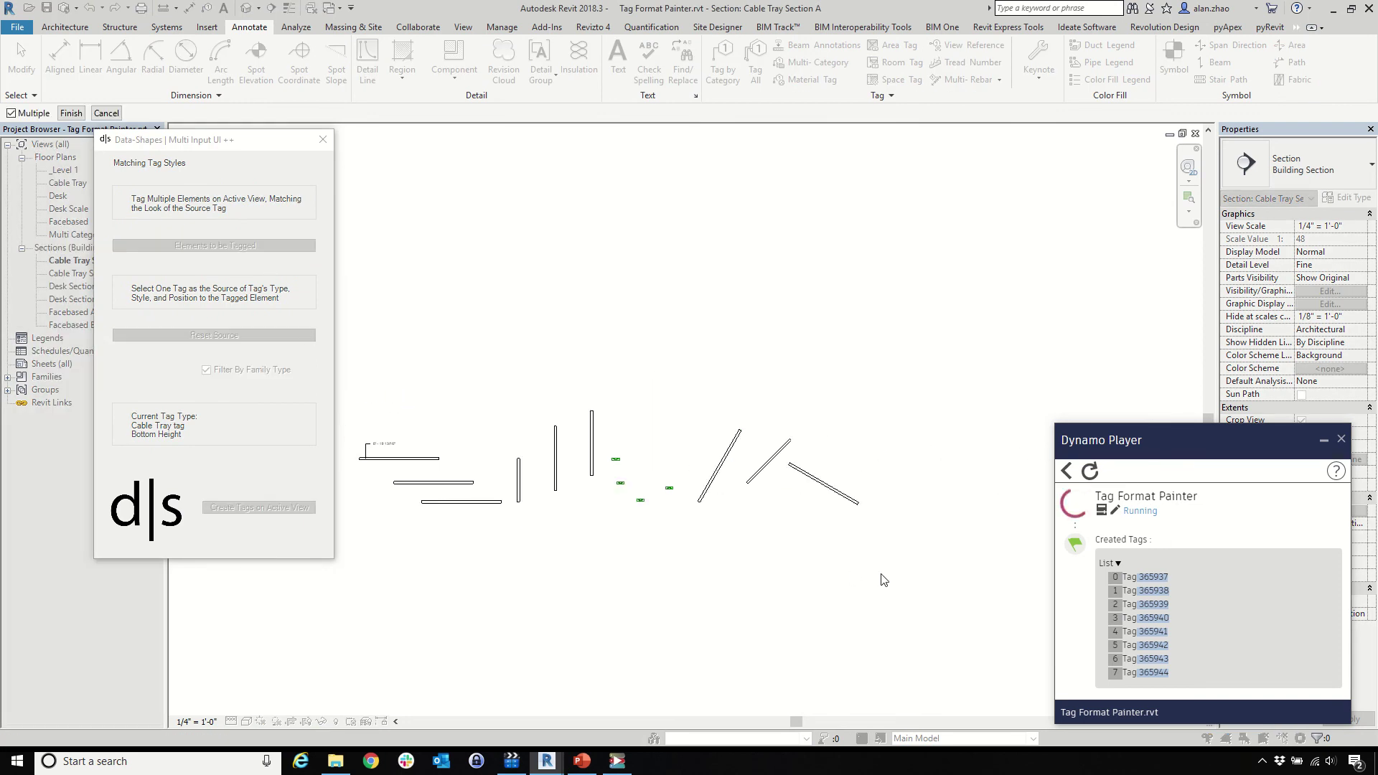
drag(881, 573, 440, 386)
scroll(596, 467, up, 5)
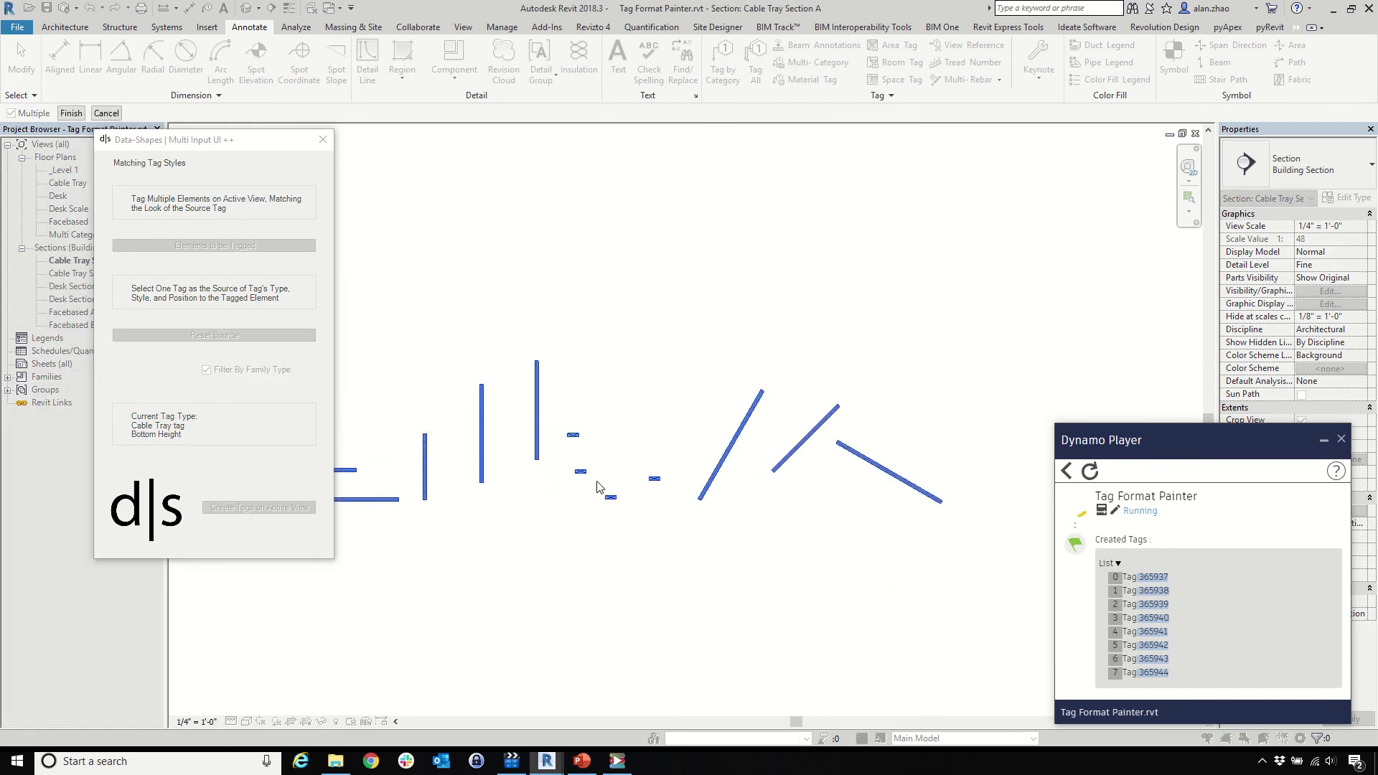
click(71, 117)
click(290, 508)
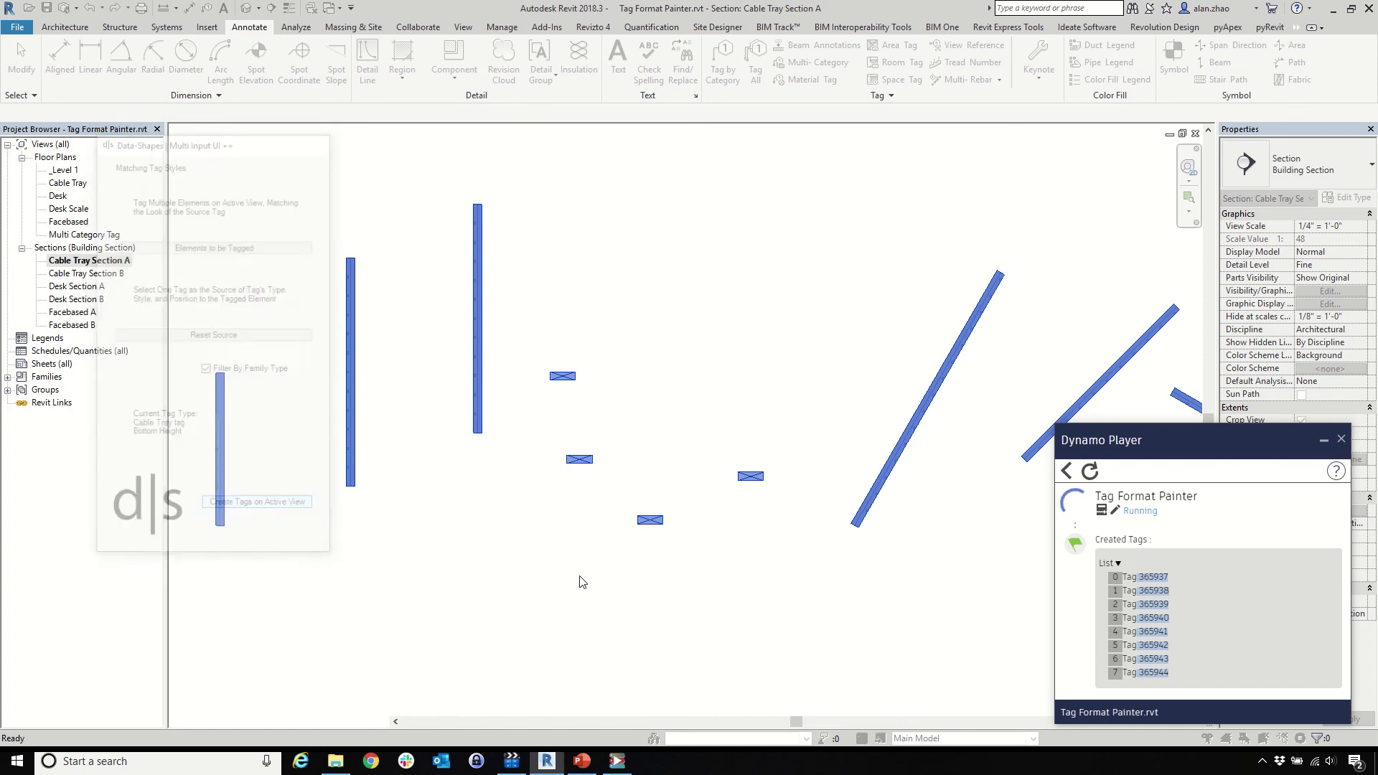
click(630, 567)
scroll(667, 531, up, 1)
scroll(767, 497, down, 4)
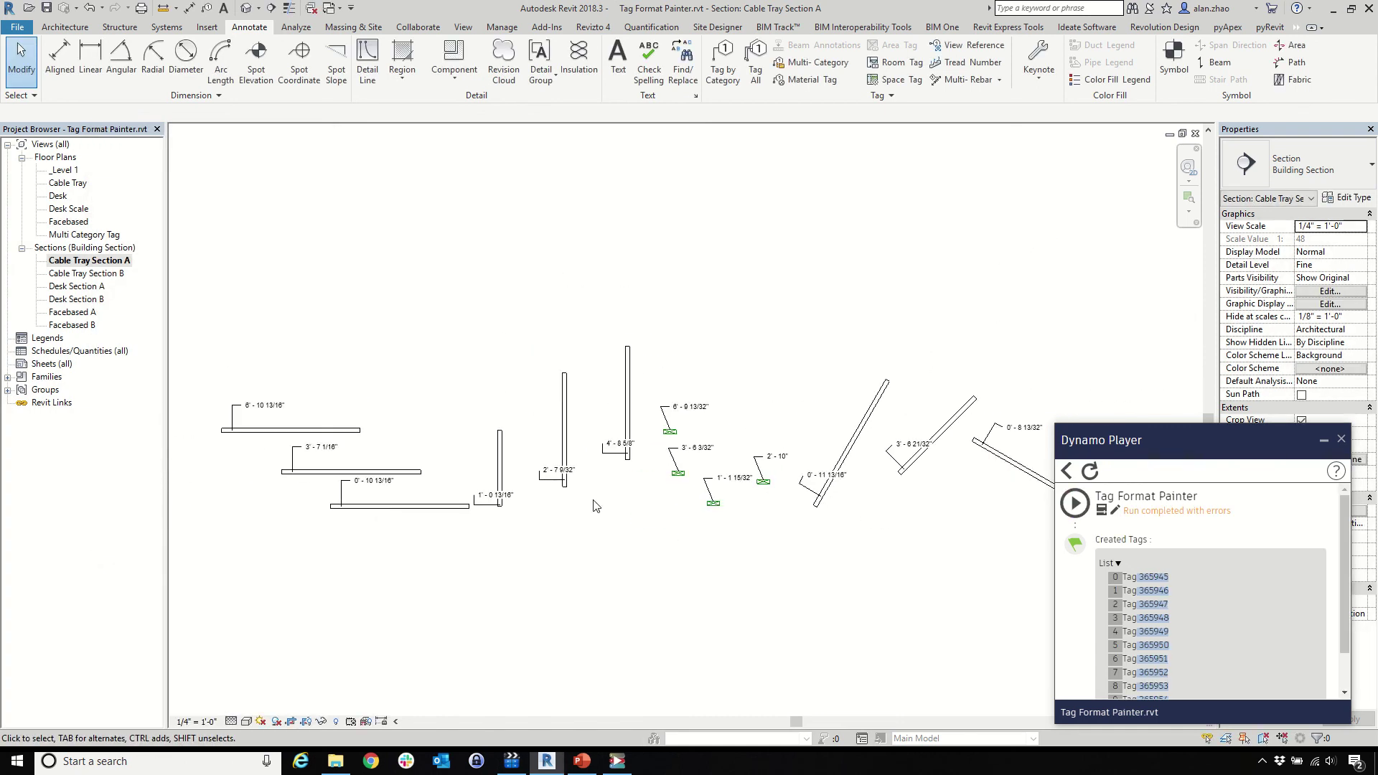
scroll(989, 497, up, 1)
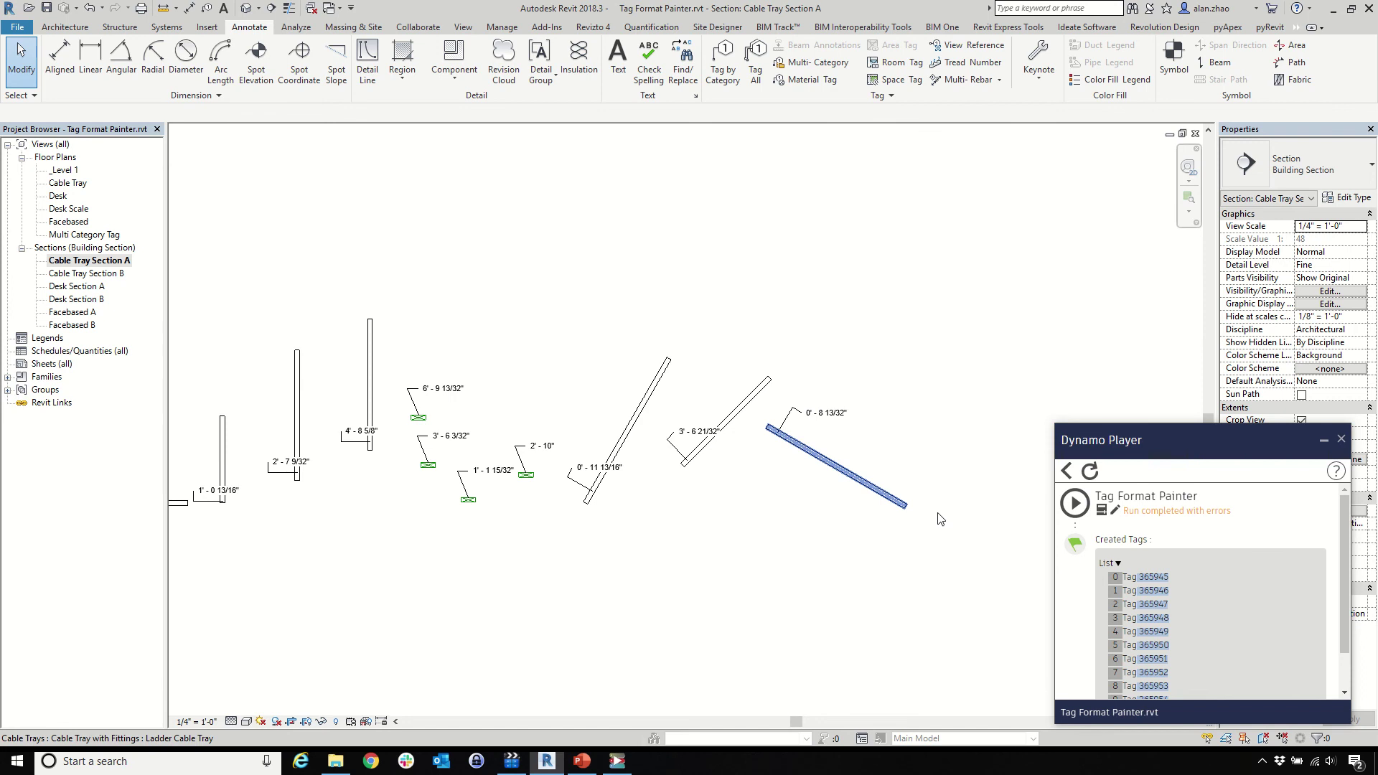
Step: In Cable Tray Section B, rerun the script and reset the source to the existing tag on the uppermost tray
double_click(104, 275)
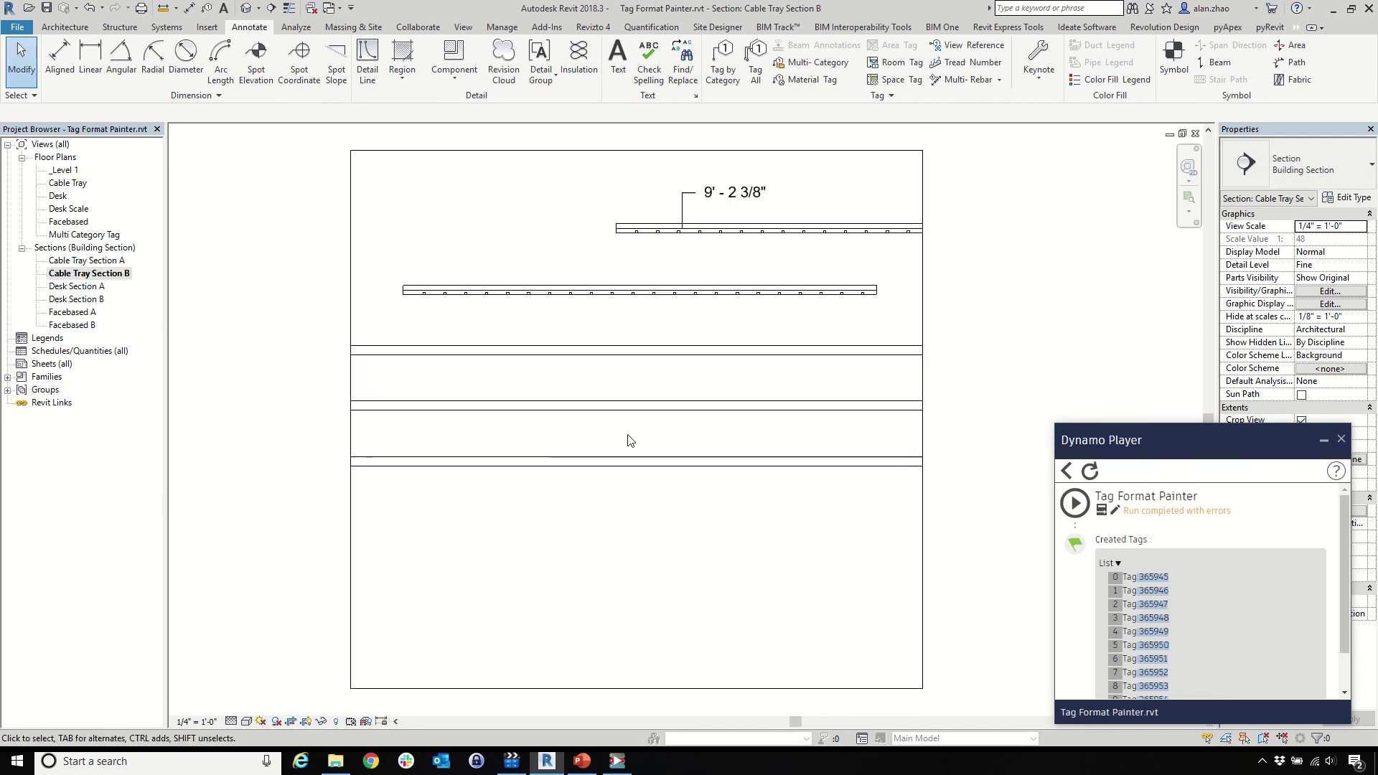
click(1074, 501)
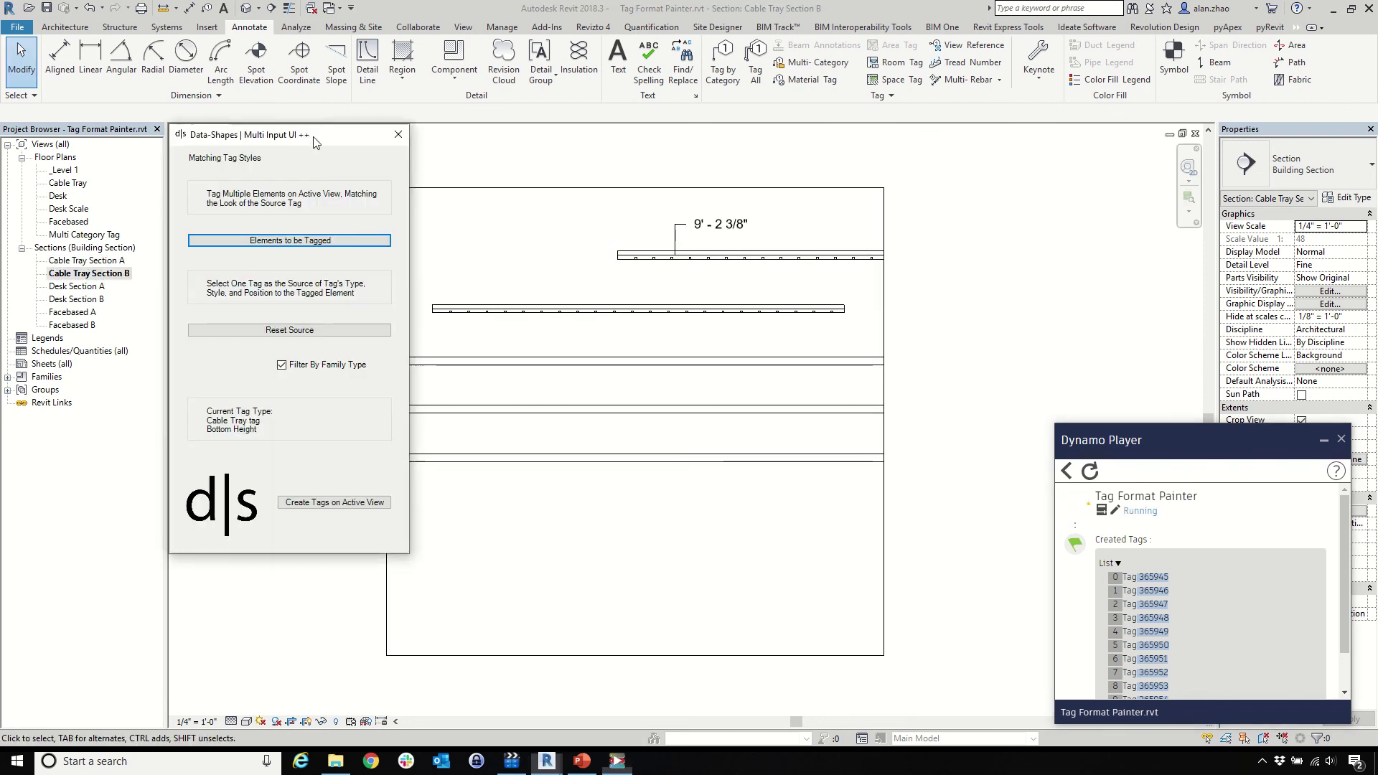
click(191, 328)
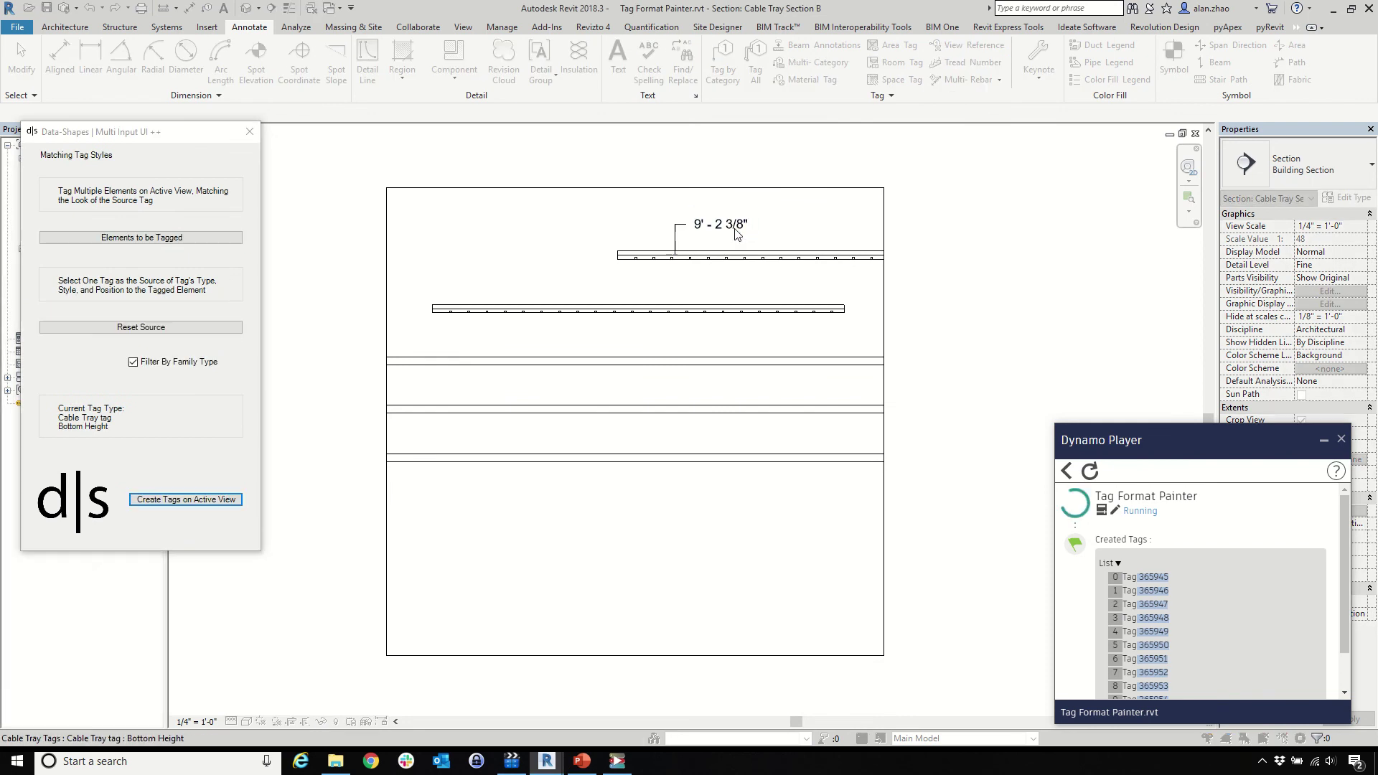
Step: Select the four lower trays in the section as elements to be tagged, create their tags, and clear the selection
click(139, 237)
click(511, 308)
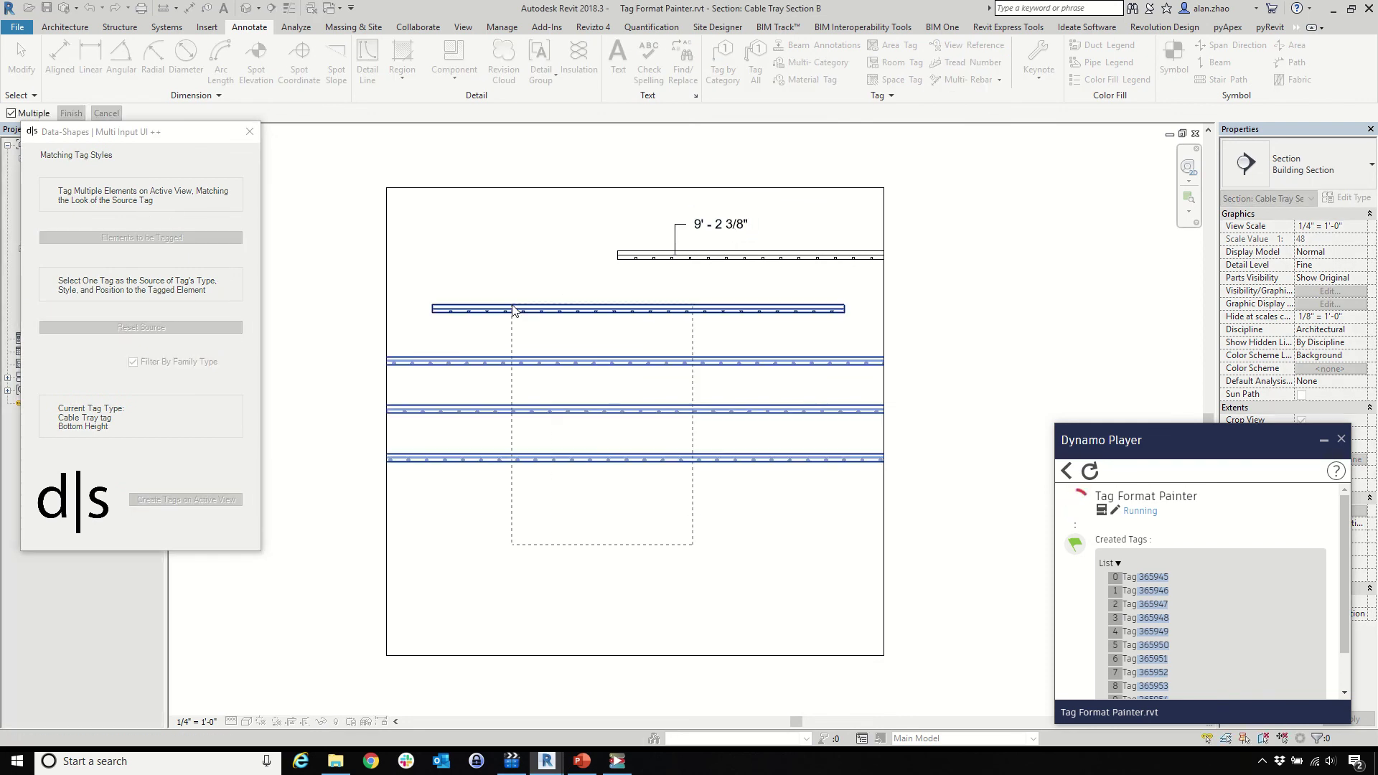
click(512, 361)
click(71, 113)
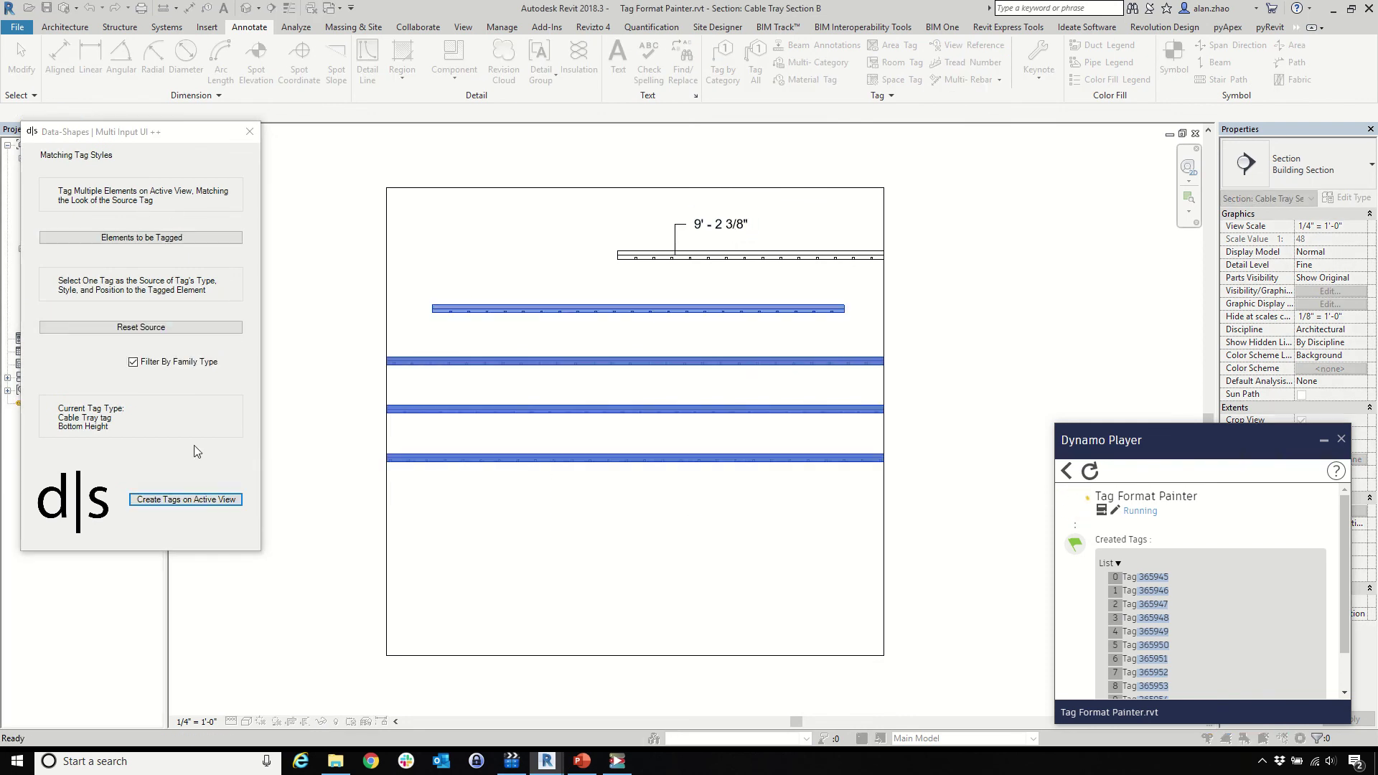
click(203, 500)
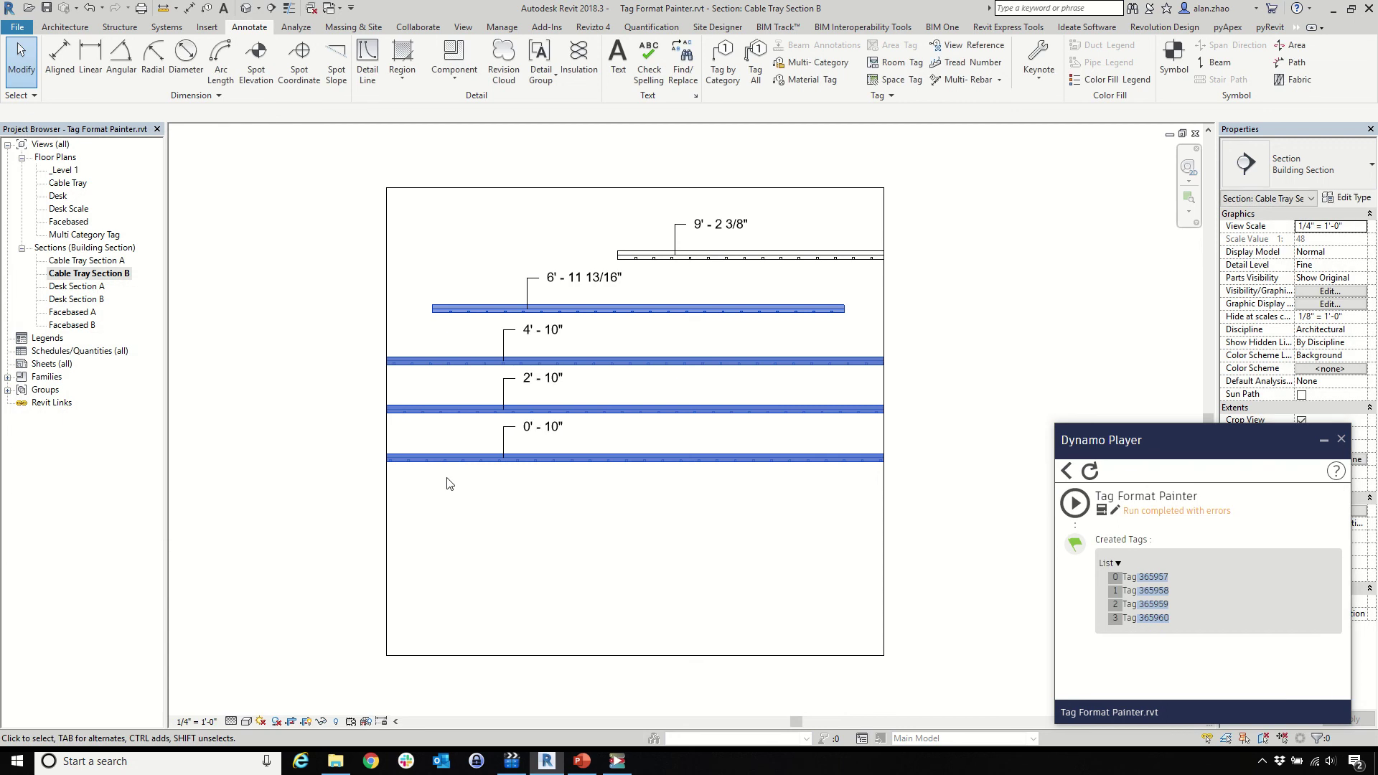
click(448, 485)
Step: Widen the crop region of Cable Tray Section B on both sides to expose more of the trays' lengths
scroll(582, 535, down, 2)
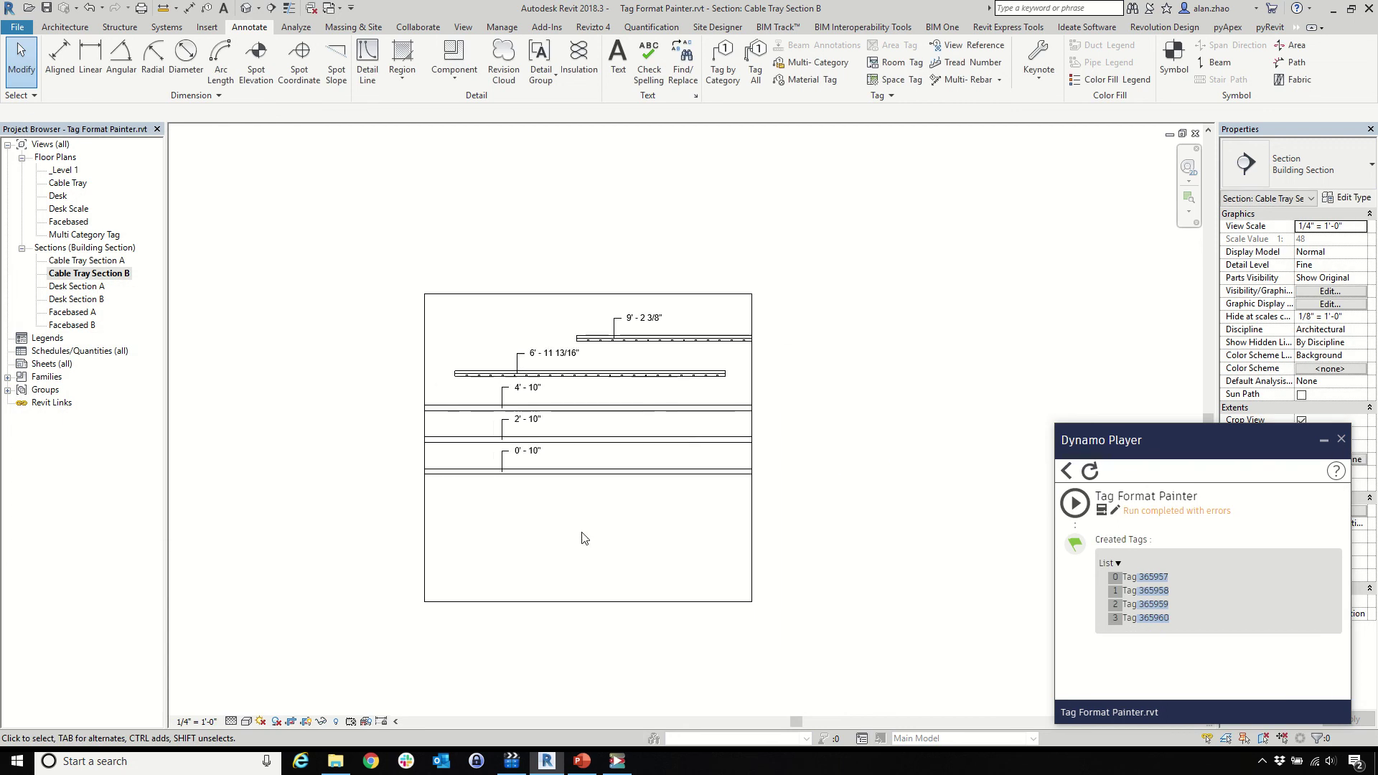
click(440, 531)
scroll(477, 470, down, 1)
drag(481, 465, 284, 466)
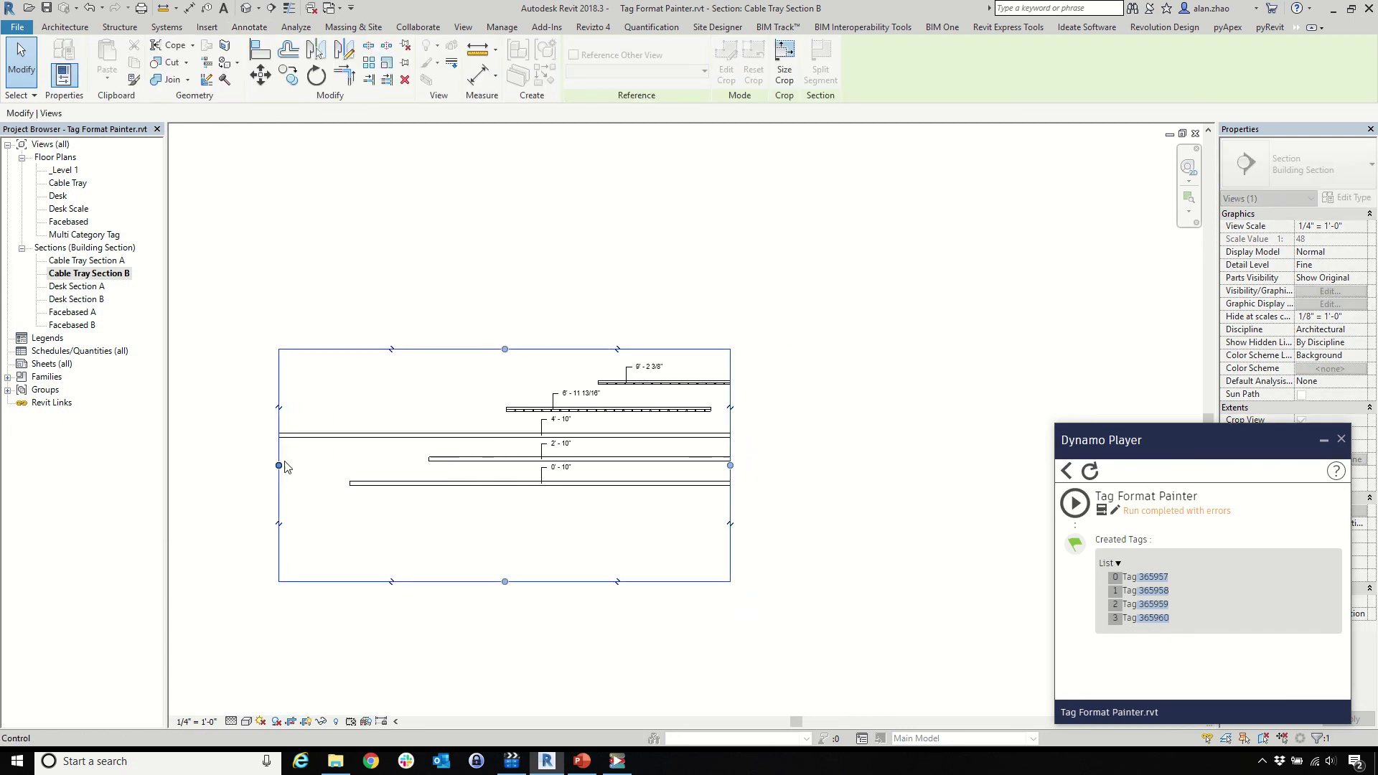
drag(730, 465, 967, 466)
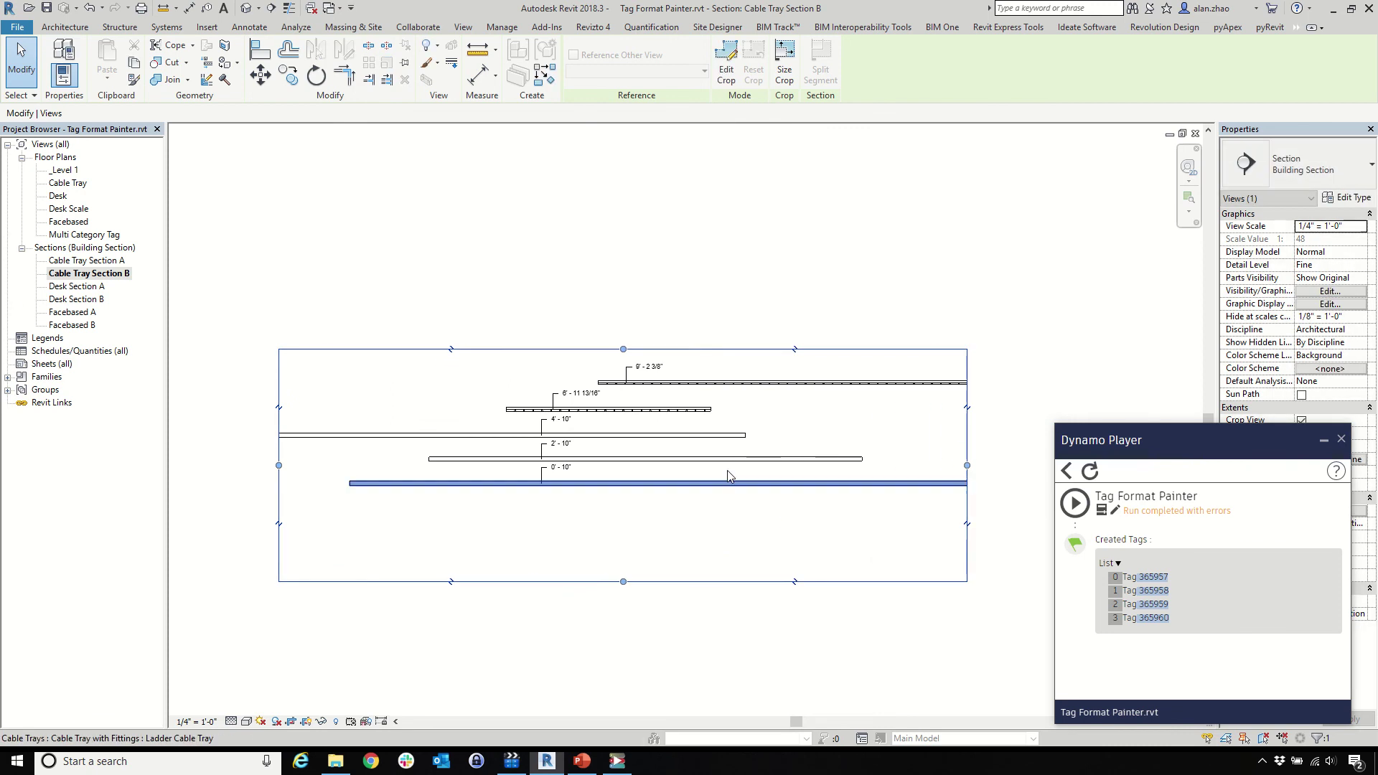
scroll(522, 452, down, 1)
drag(861, 462, 1022, 462)
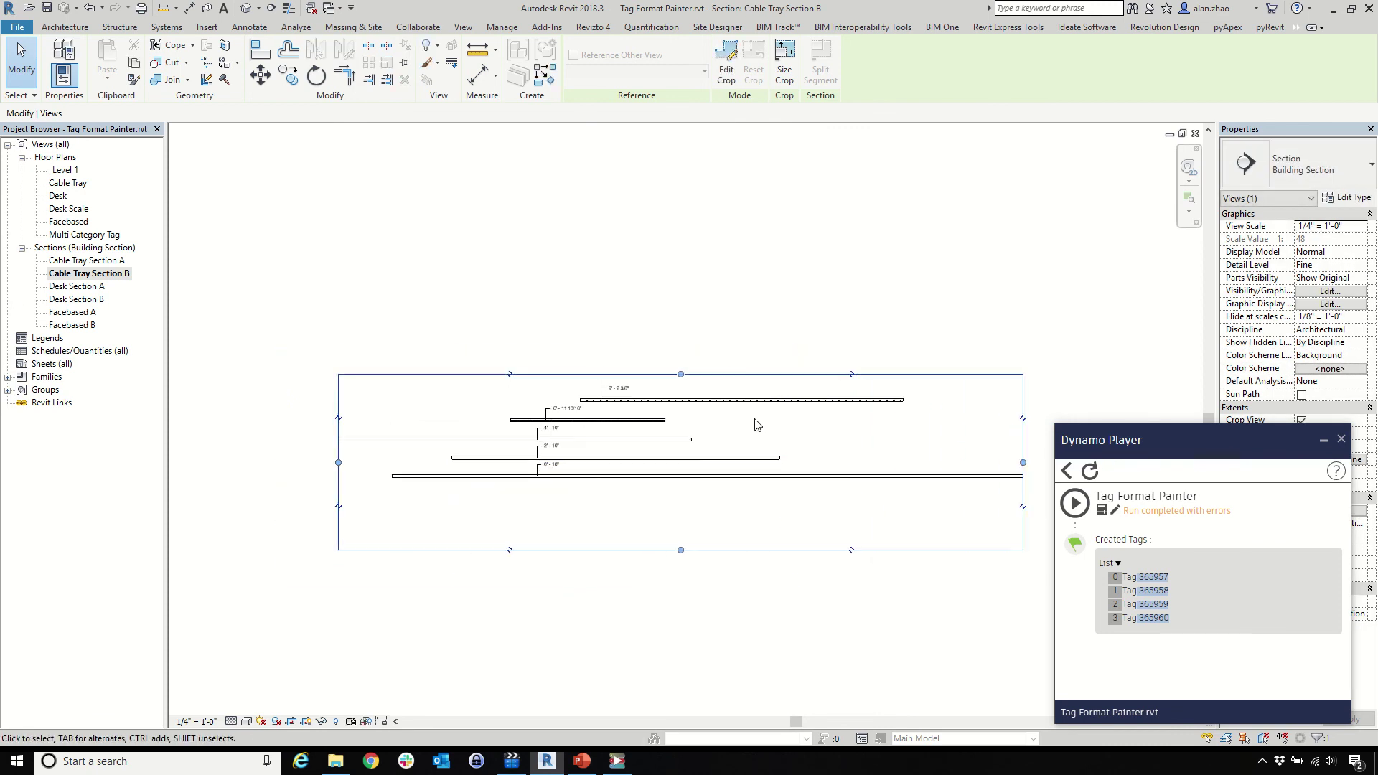
Step: Extend the section's crop region farther left to expose more of the long middle tray
scroll(611, 396, up, 1)
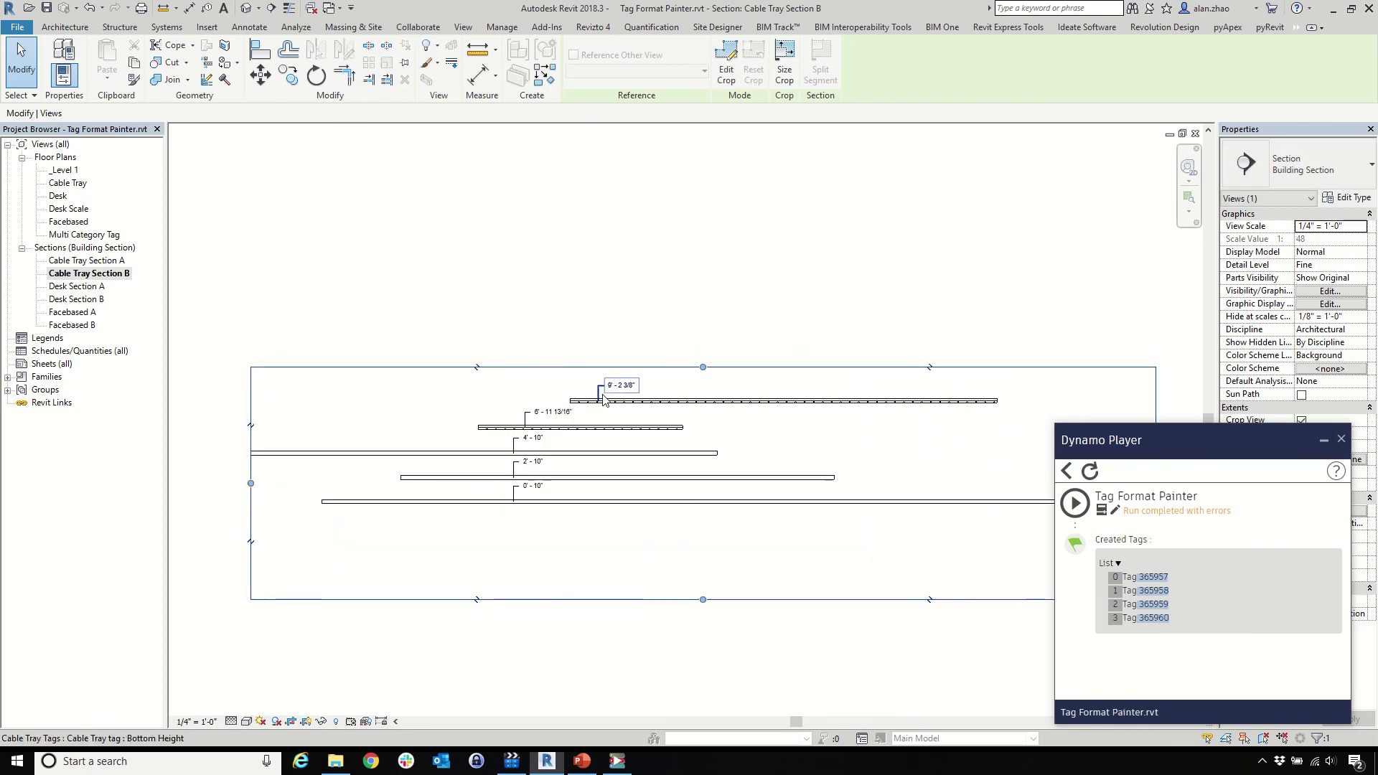
scroll(526, 475, down, 1)
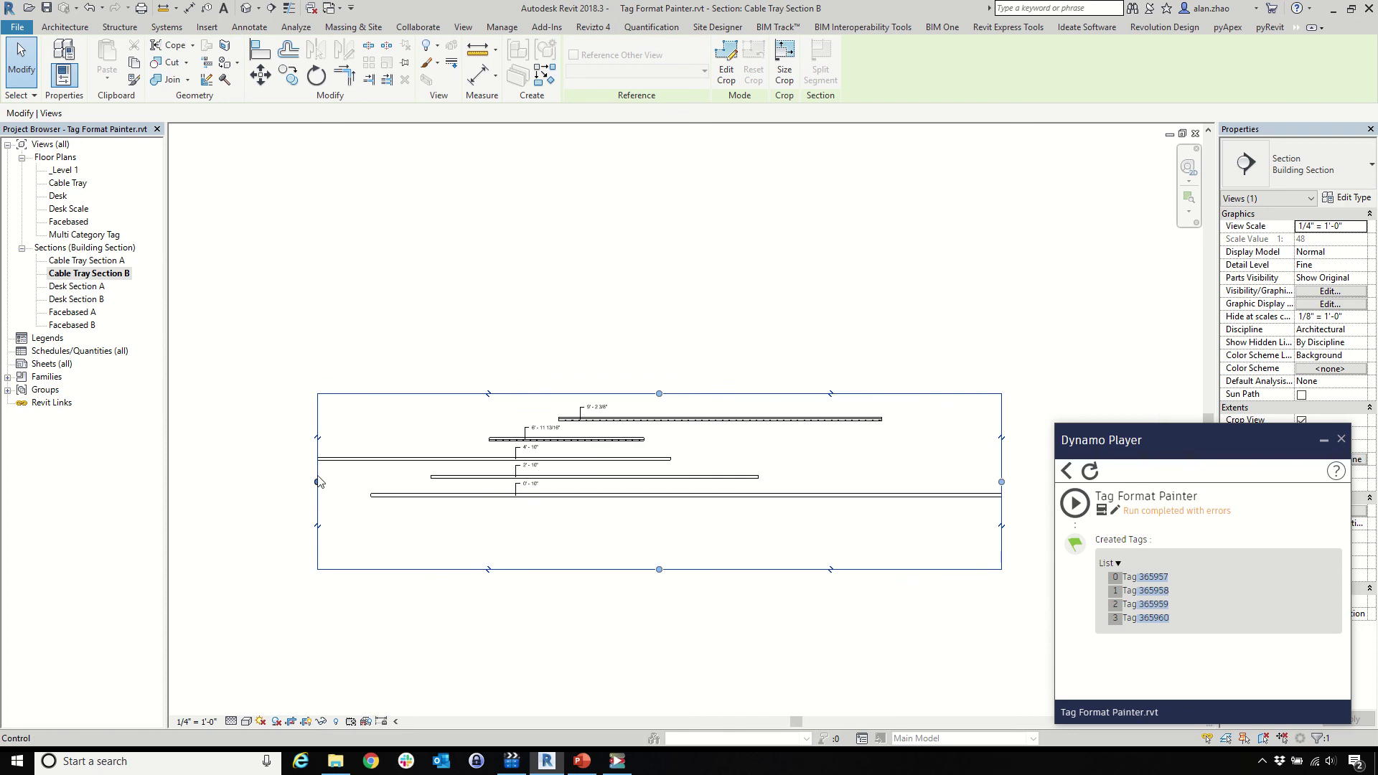
drag(320, 481, 197, 474)
scroll(477, 529, down, 1)
drag(317, 501, 209, 495)
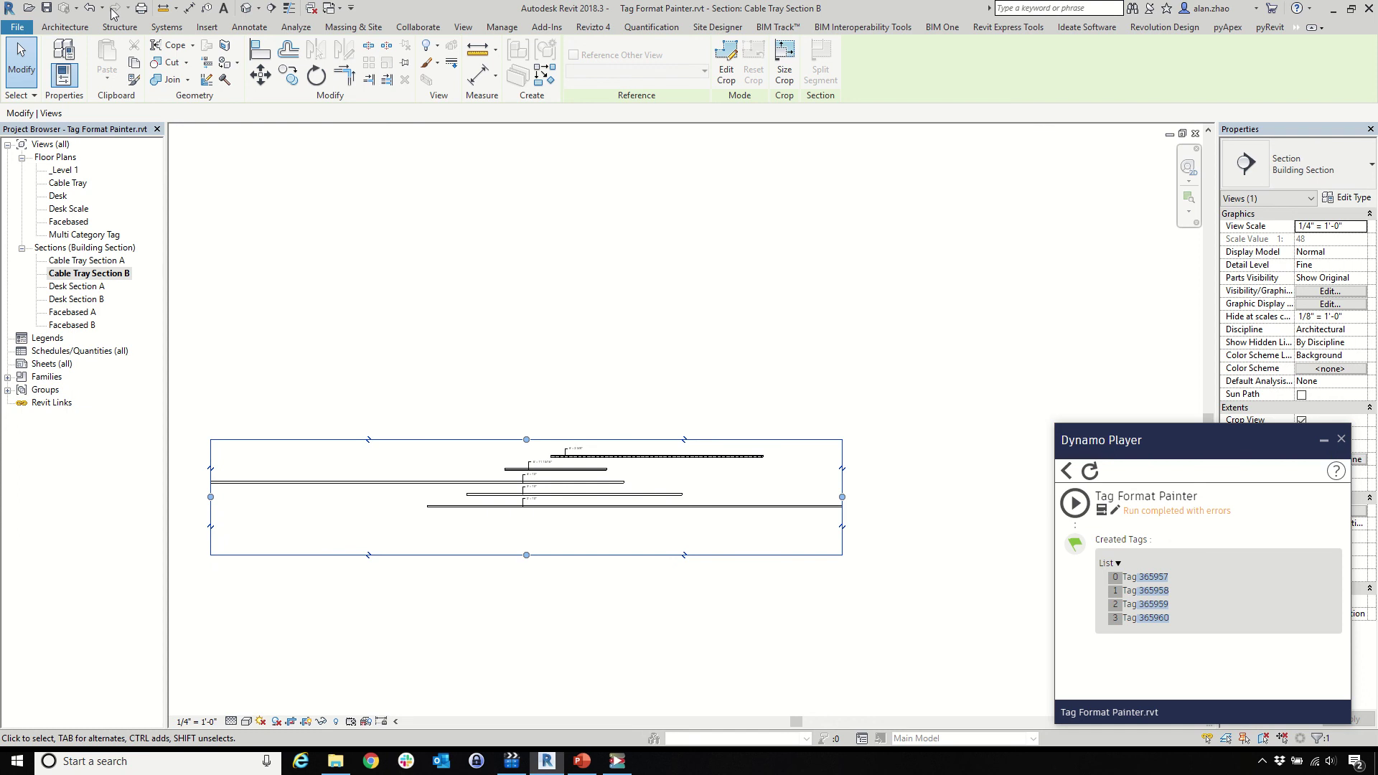
Step: Examine the tag positions relative to the full tray lengths, checking the extents of the tray with the 5' 0" offset
scroll(533, 477, up, 3)
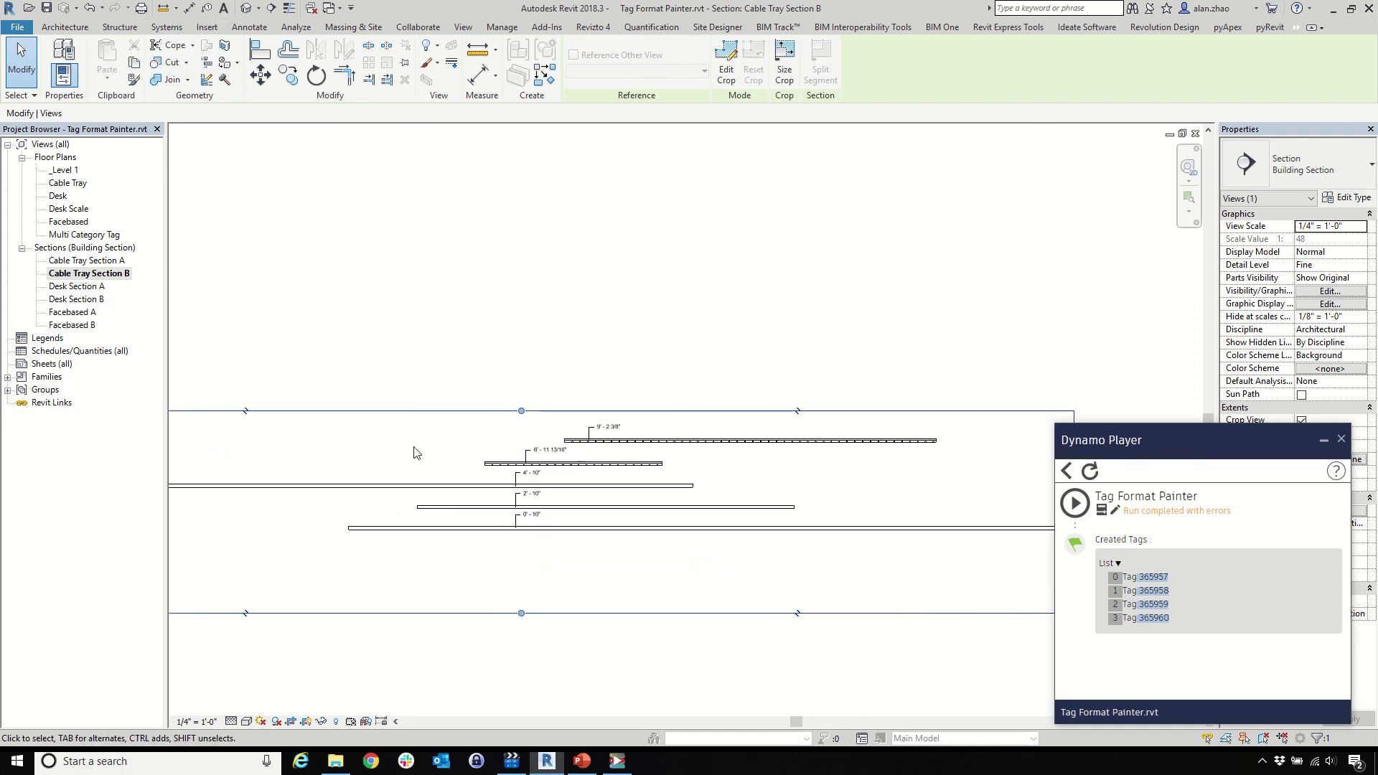
scroll(414, 453, down, 5)
scroll(316, 503, up, 4)
click(316, 504)
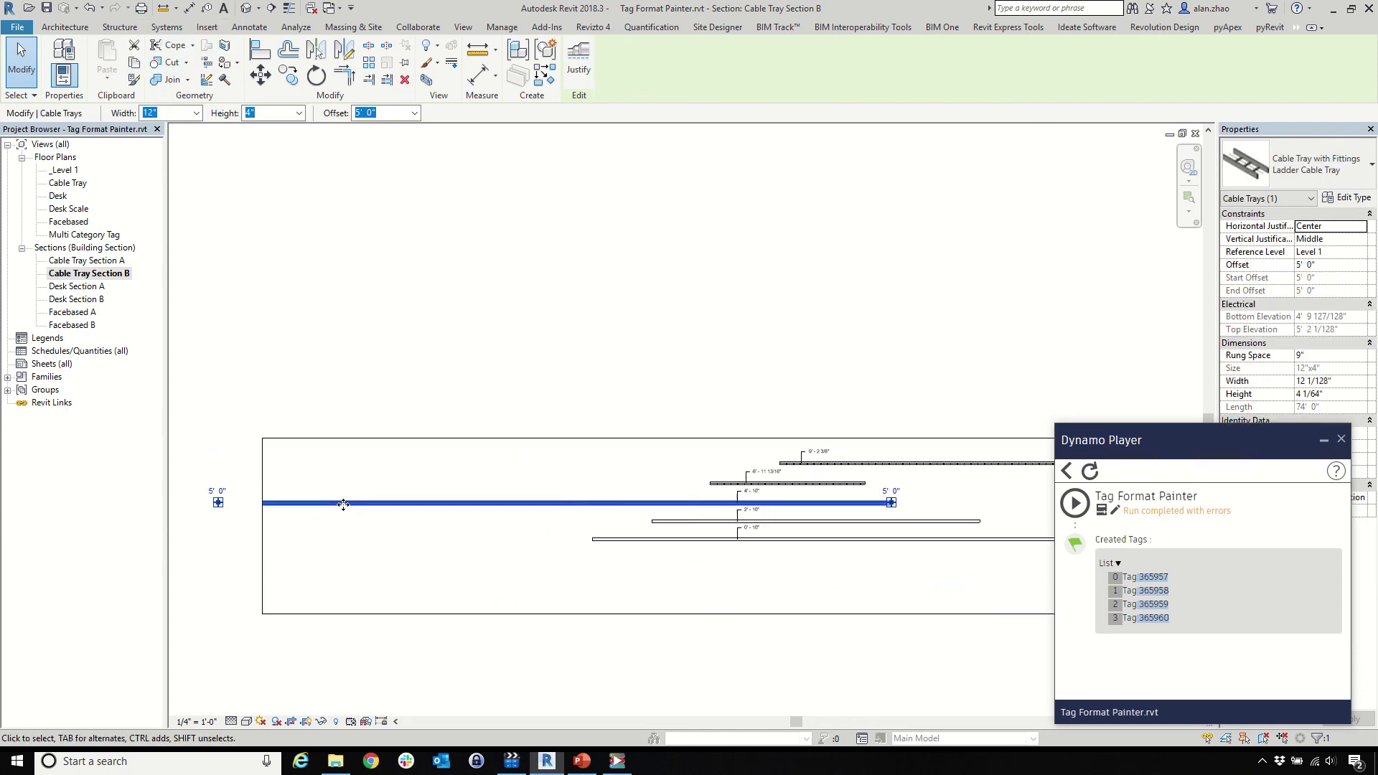
scroll(326, 562, down, 2)
scroll(300, 547, up, 2)
key(Escape)
Step: Narrow the section's crop region from both sides back around the tagged portion of the trays and deselect it
click(245, 523)
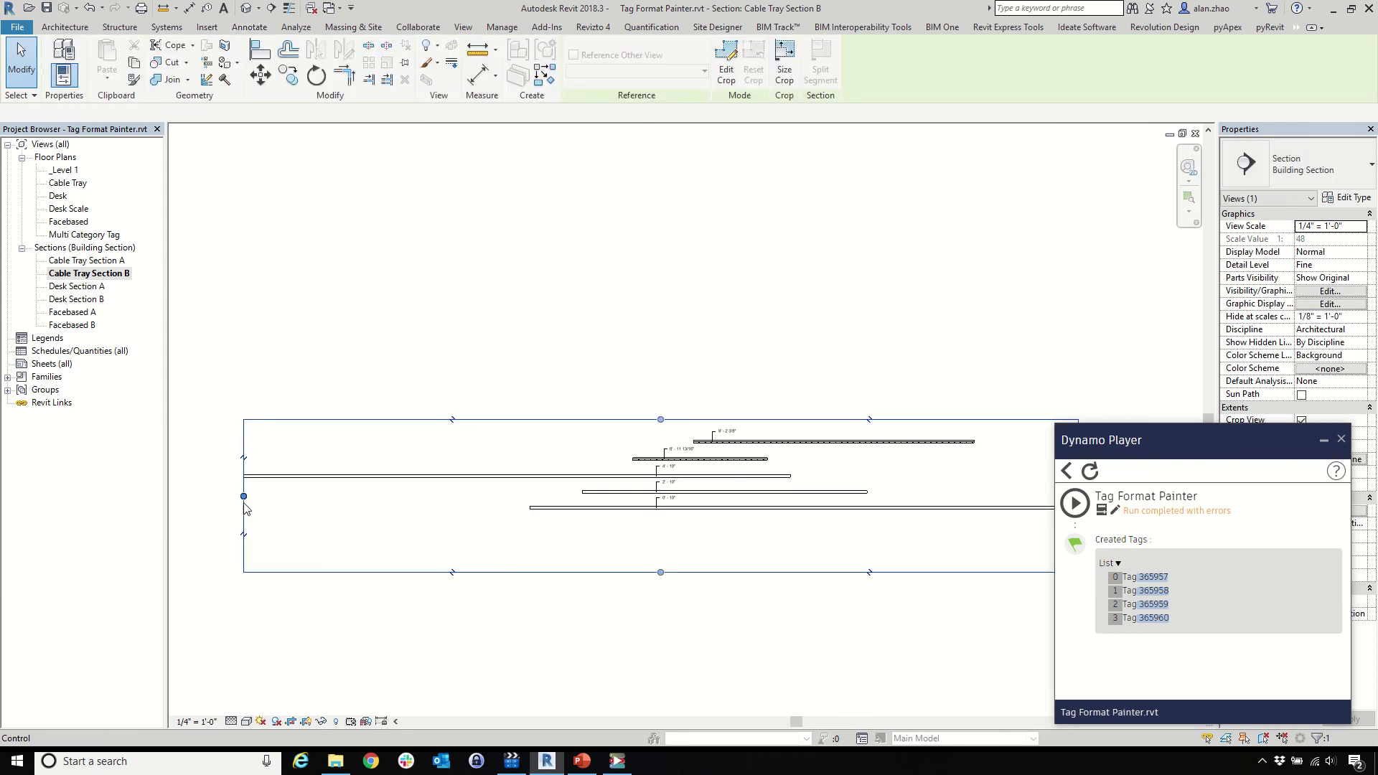
drag(247, 496, 613, 496)
scroll(612, 495, down, 2)
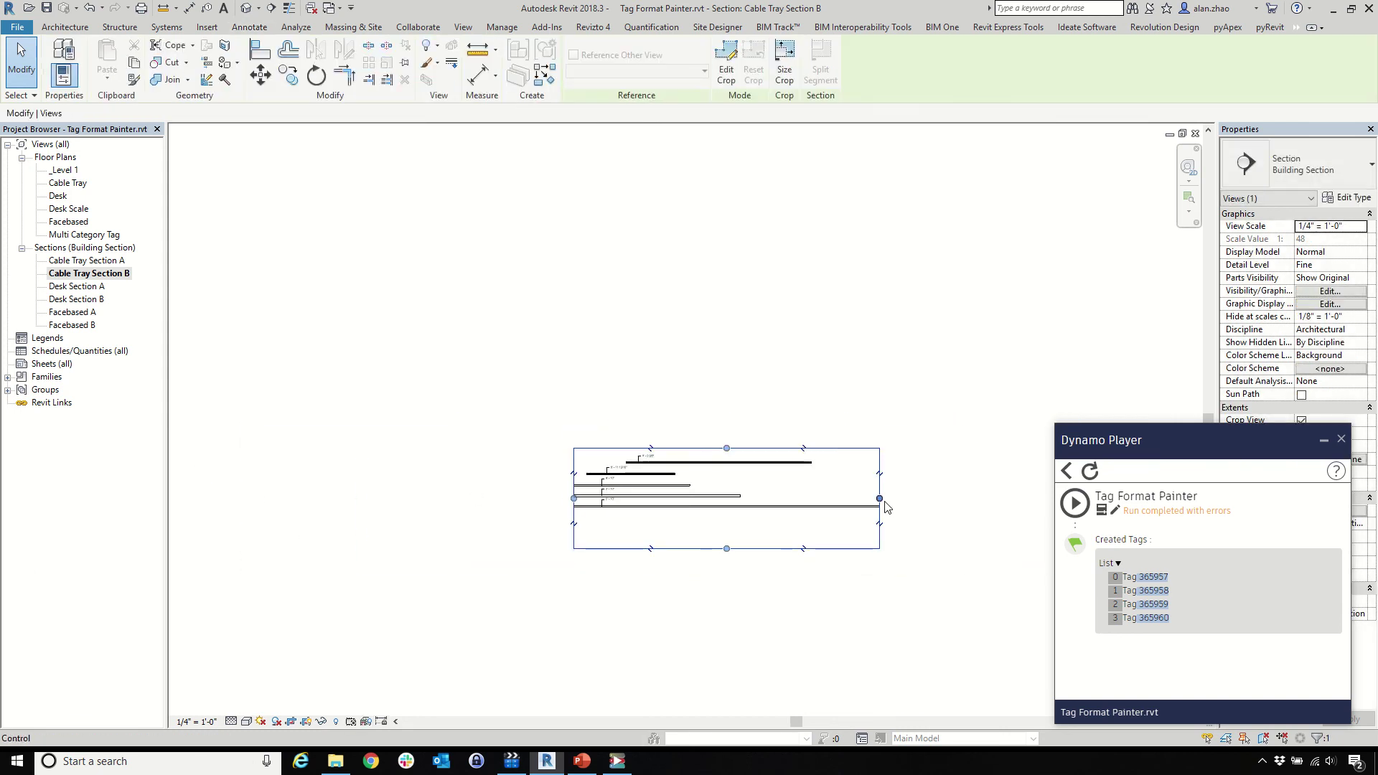
drag(879, 498, 669, 498)
click(757, 605)
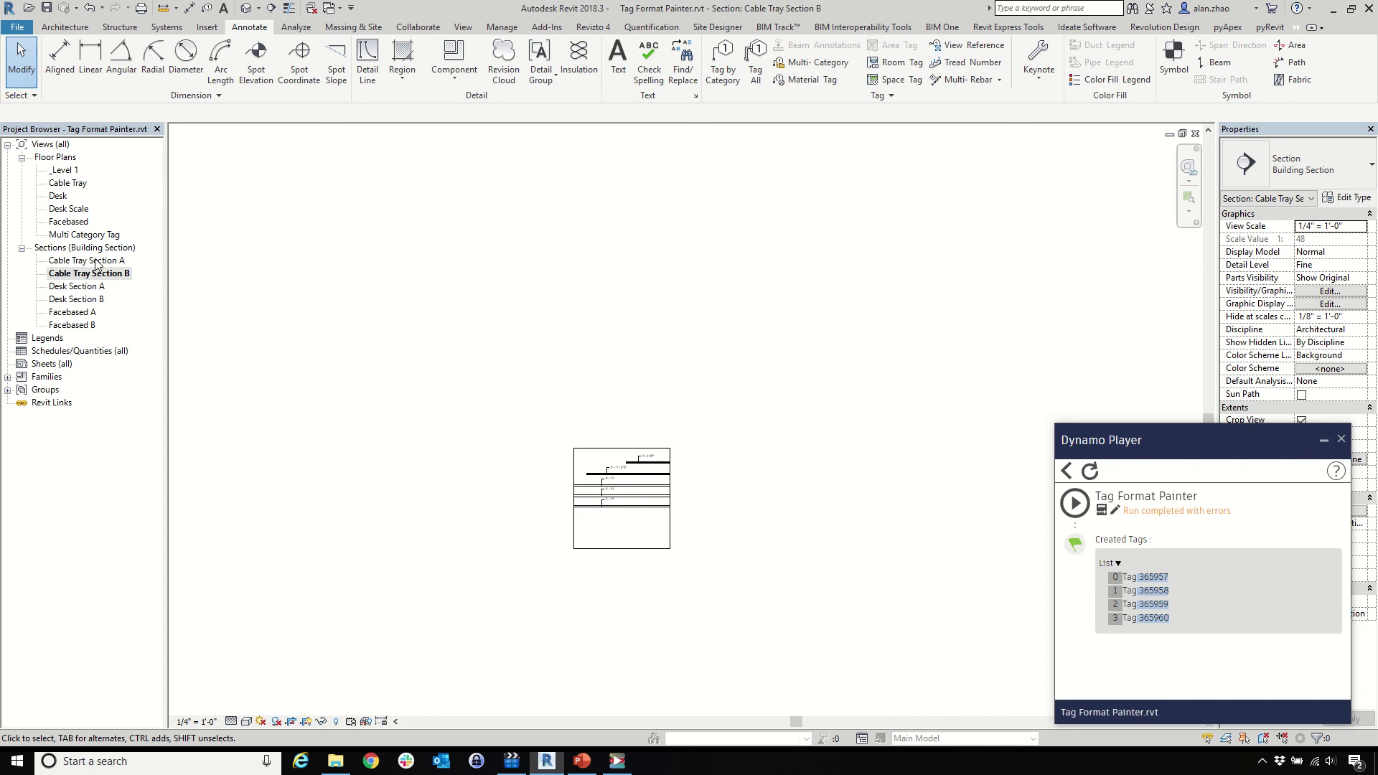
Step: Open the Desk Scale floor plan and tag the first workstation in the upper row with a horizontal tag on an elbowed Free End leader
double_click(67, 209)
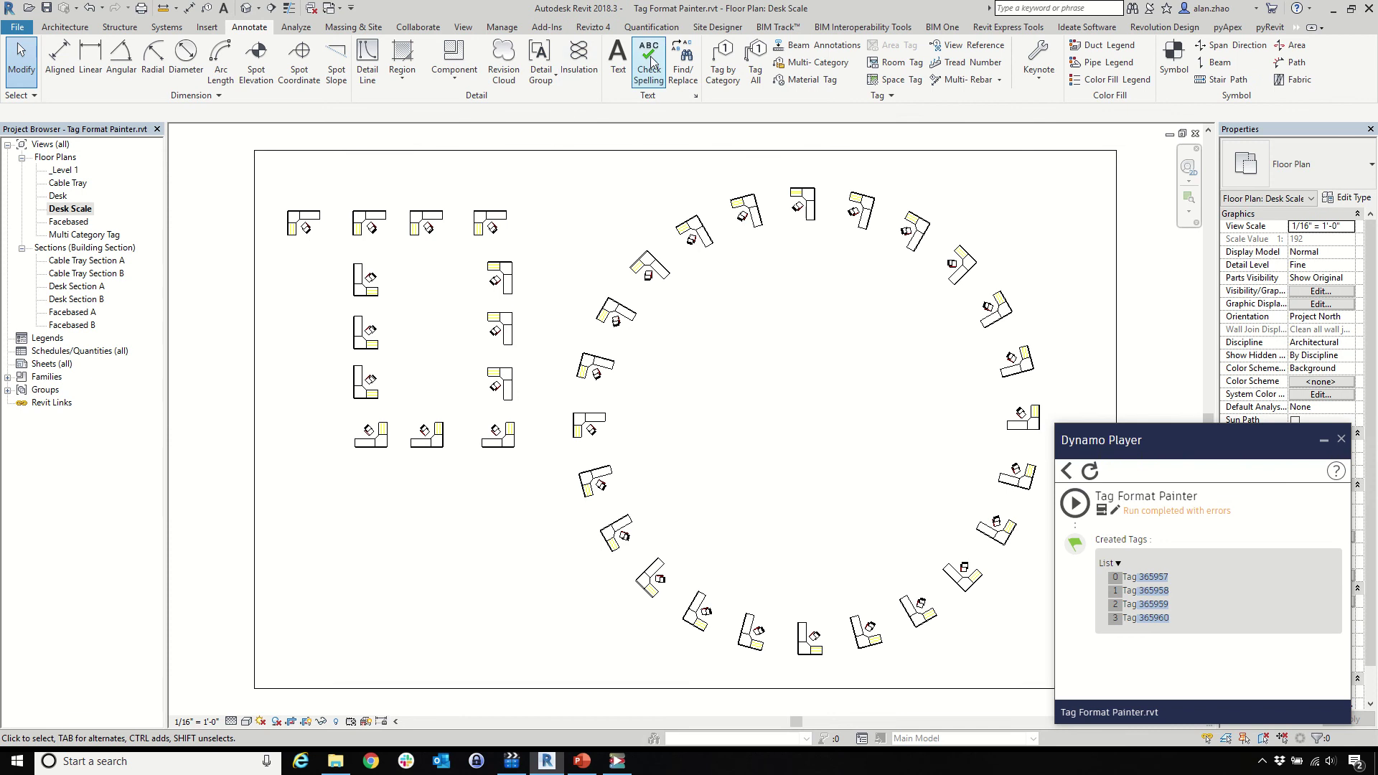
click(732, 67)
scroll(309, 219, up, 3)
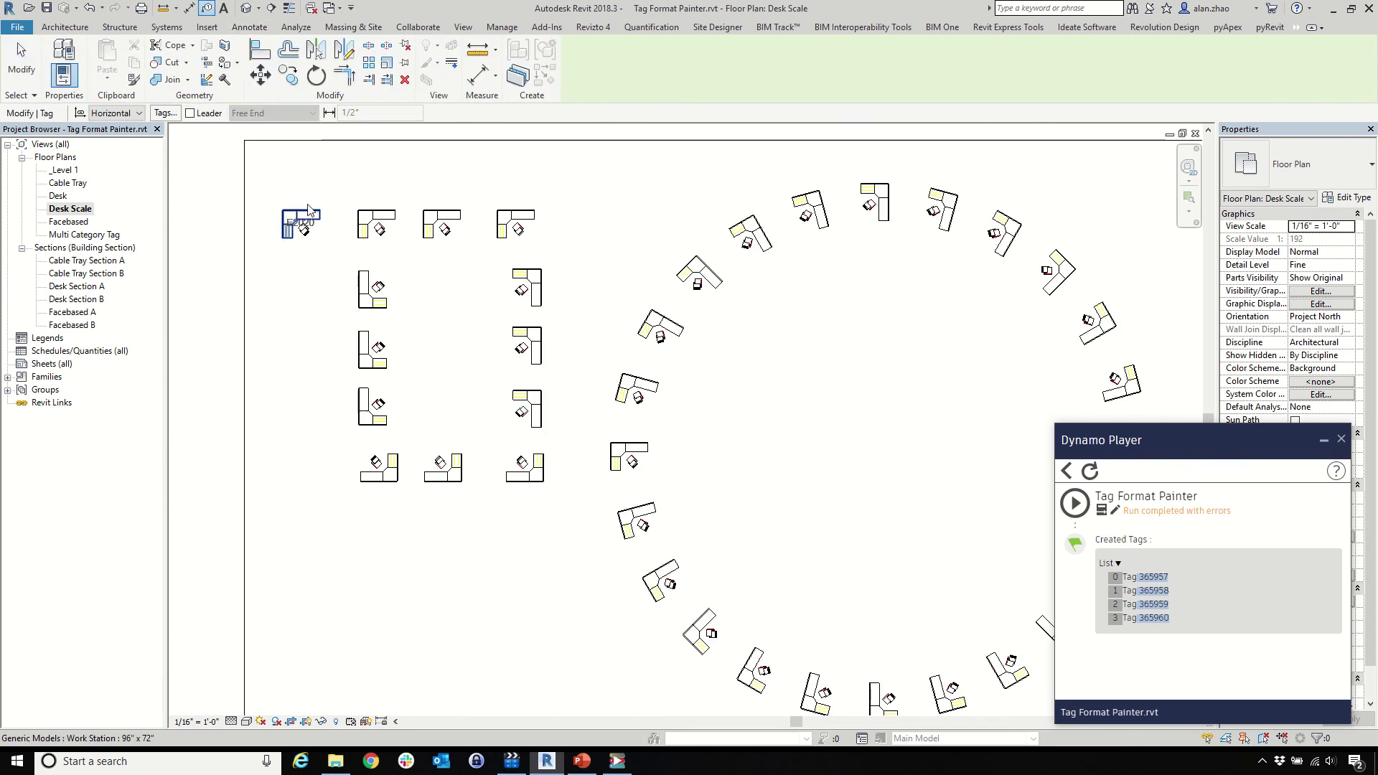
click(190, 113)
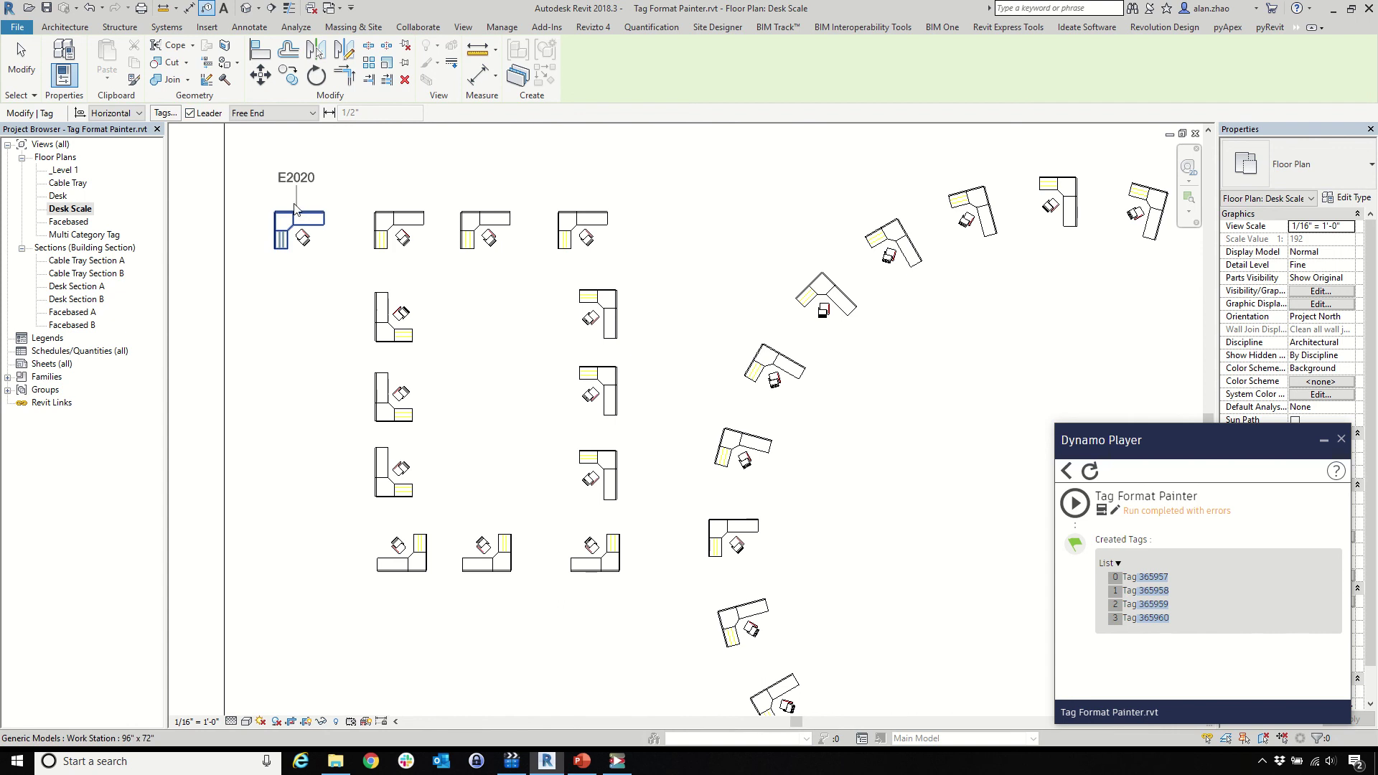
click(293, 187)
click(342, 184)
key(Escape)
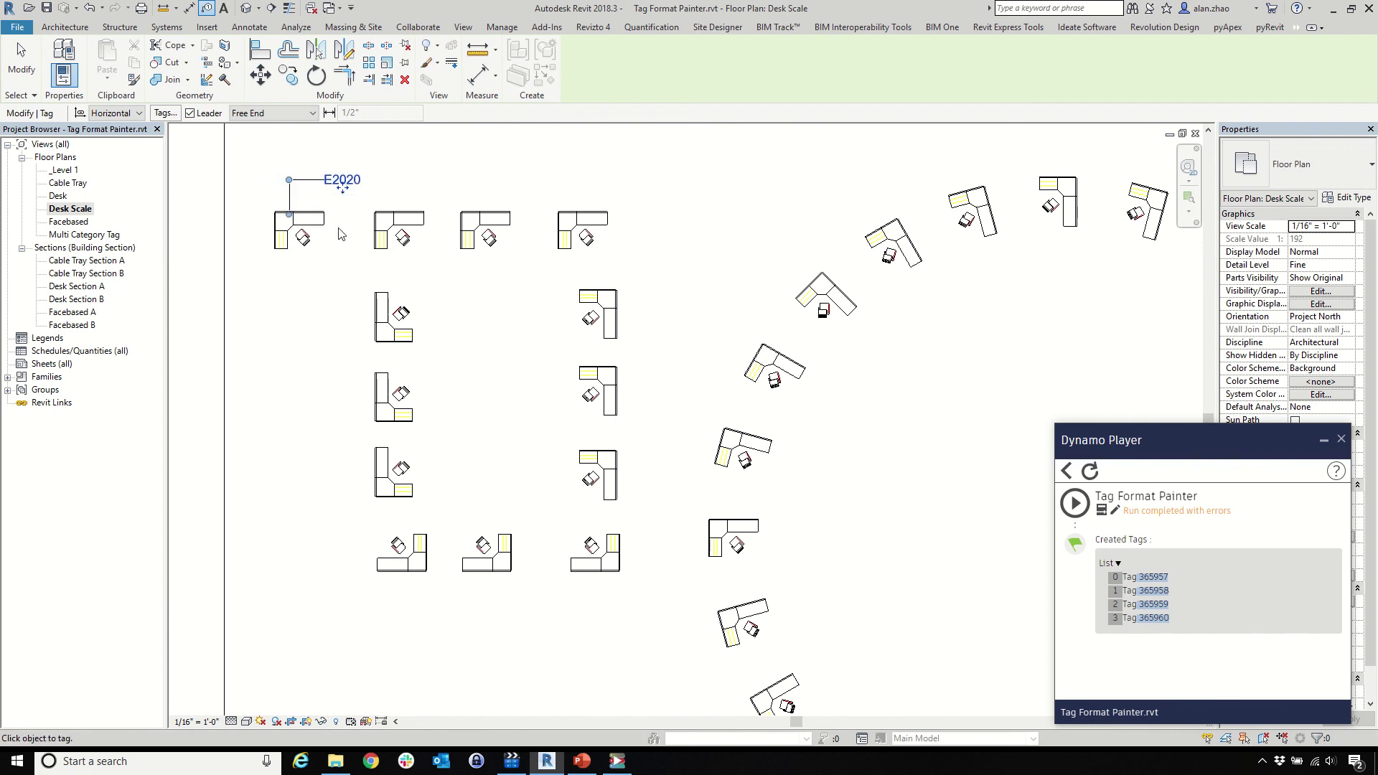
Step: Run the Tag Format Painter script and reset its source to the tag on the first workstation
click(1074, 502)
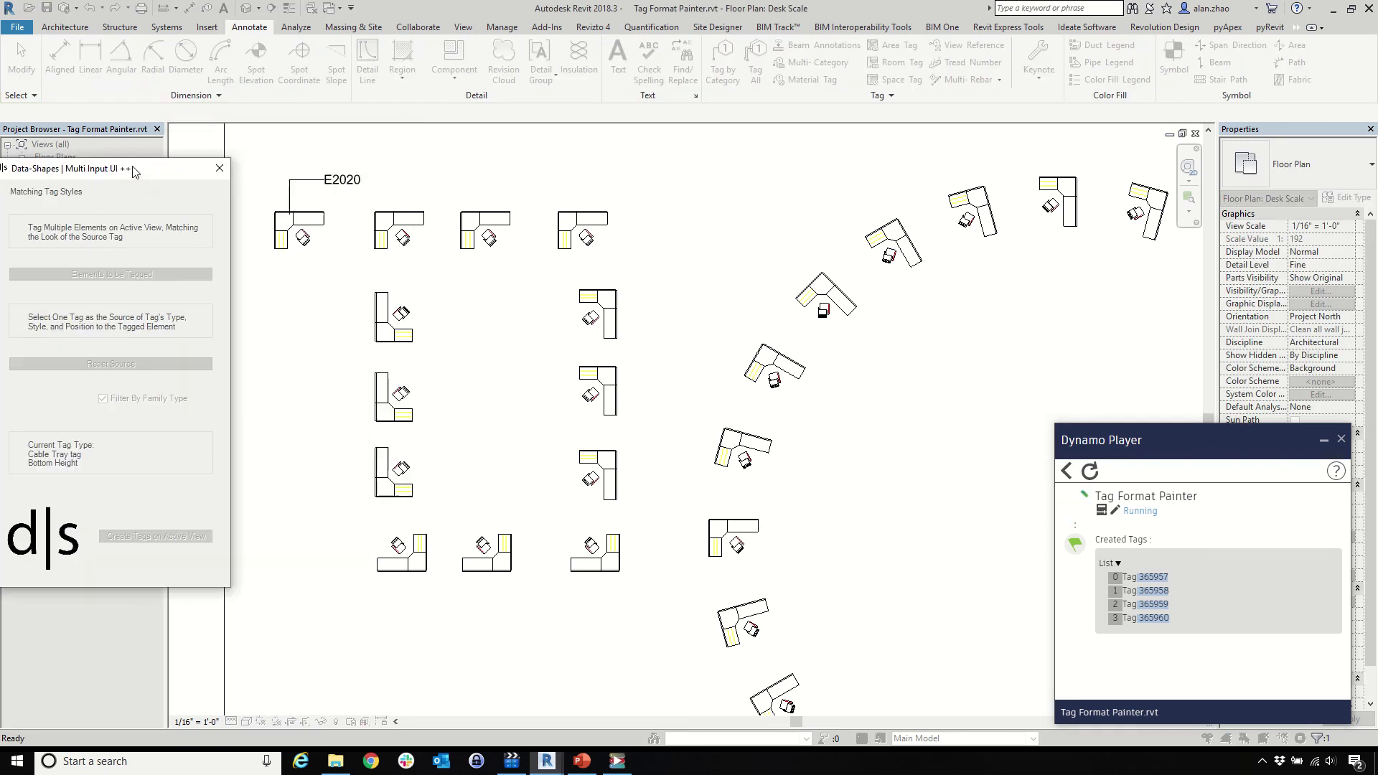
click(112, 364)
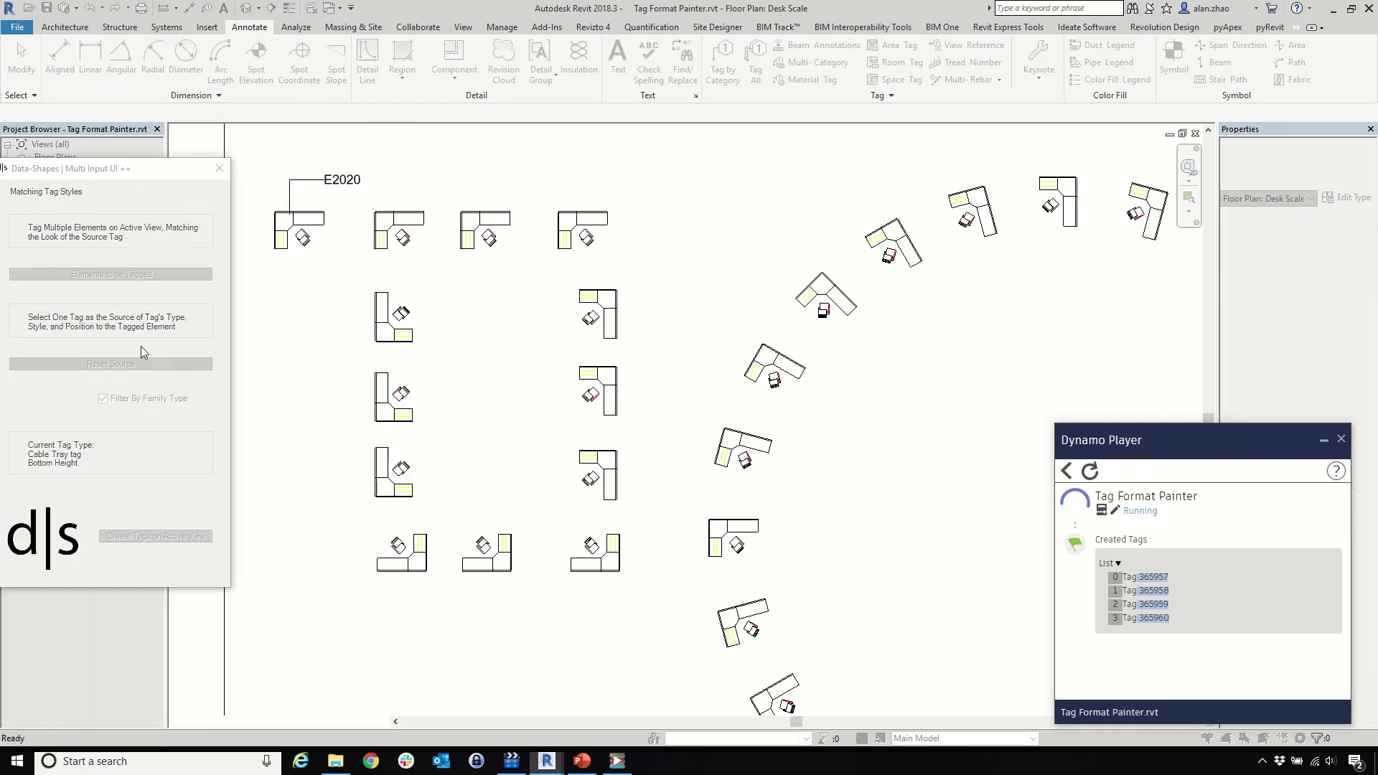
click(326, 181)
Step: Select the remaining workstations of the rectangular and circular layouts as elements to tag and create matching tags on the active view
click(112, 275)
scroll(442, 369, down, 4)
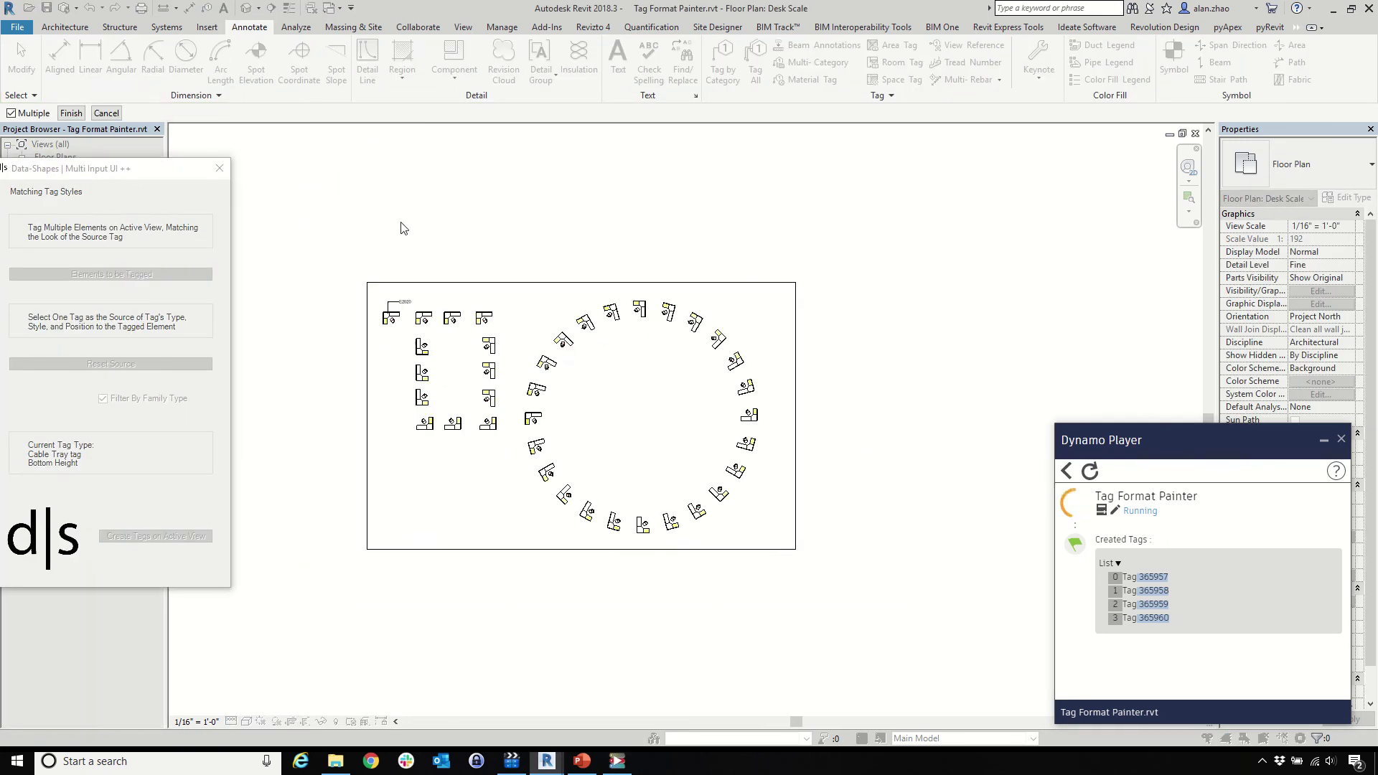
drag(400, 225, 826, 632)
click(70, 114)
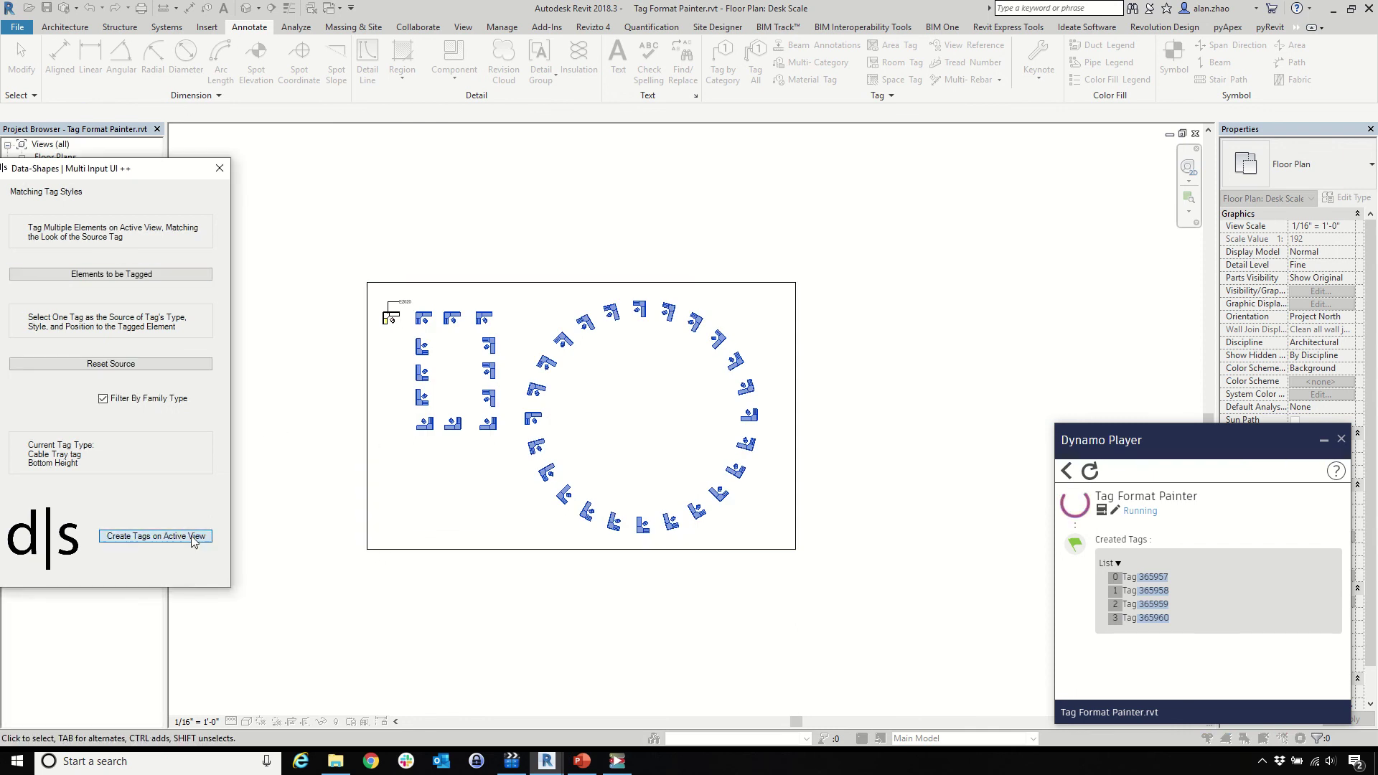
click(155, 536)
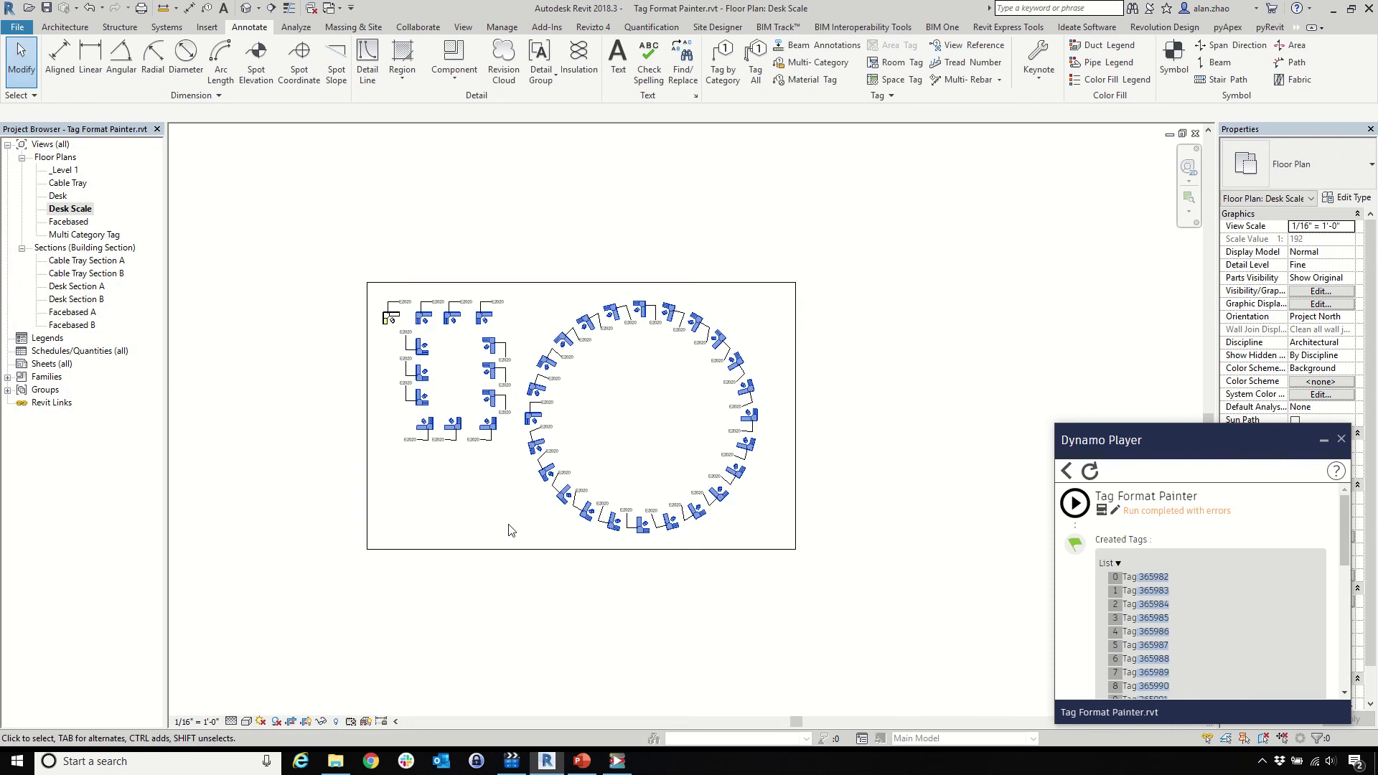
Step: Switch to the Tag Format Painter presentation in PowerPoint, view the workflow diagram on slide 2 and minimize the Dynamo Player window
click(582, 761)
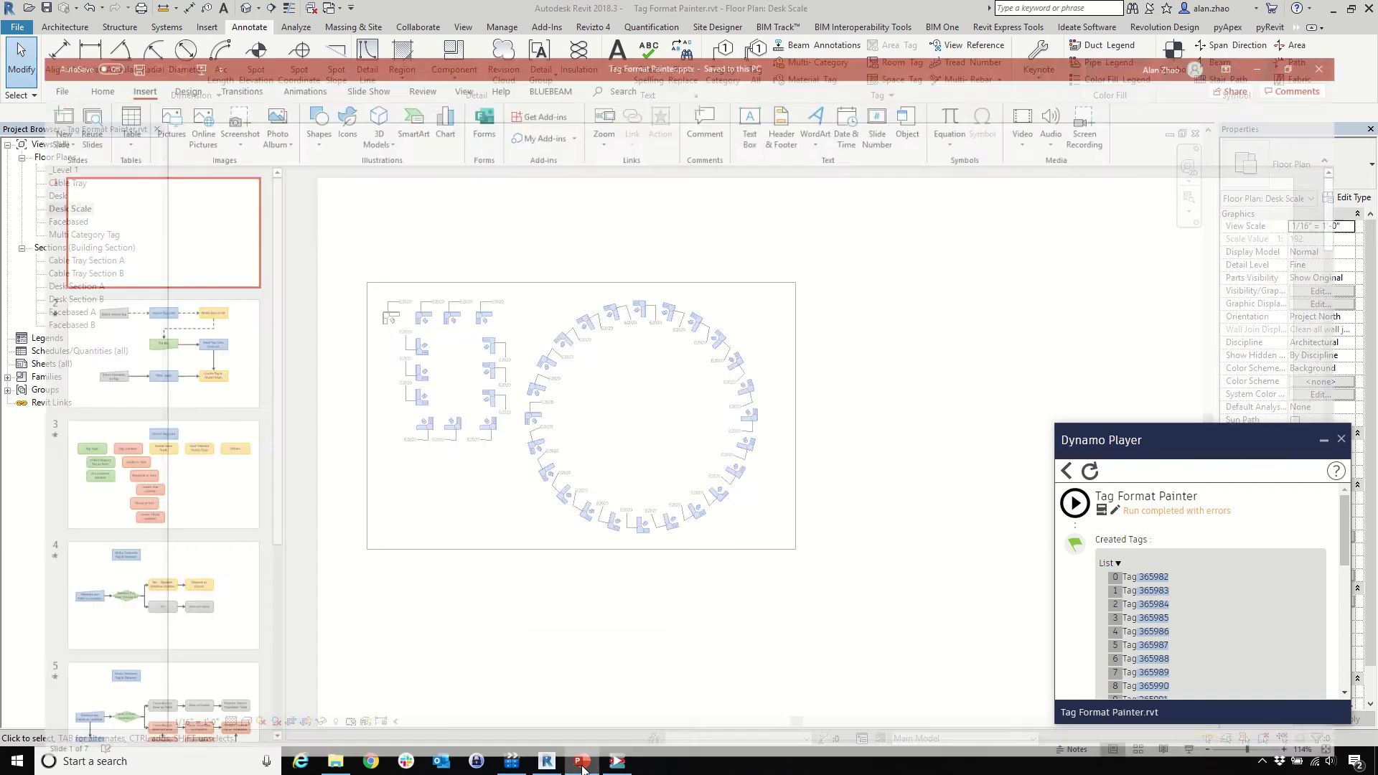
click(78, 327)
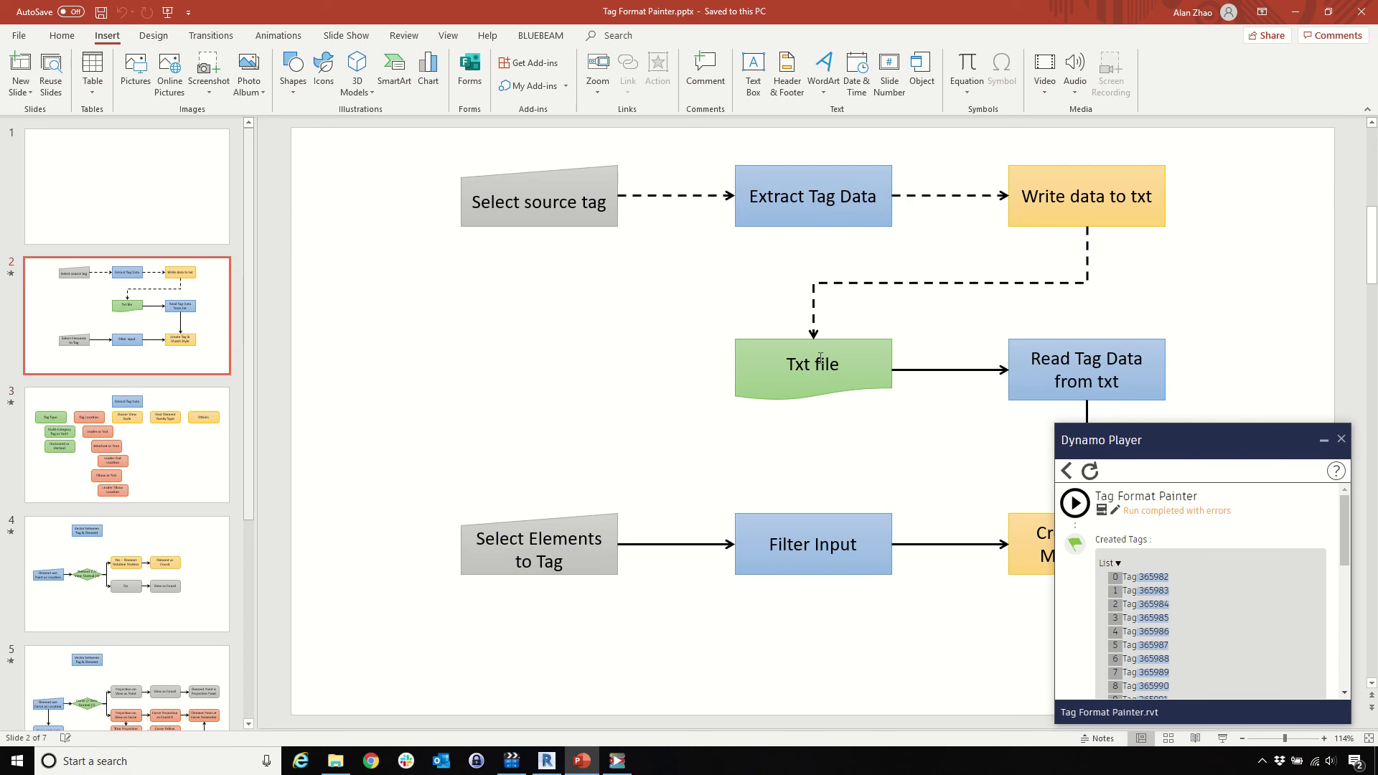
triple_click(820, 357)
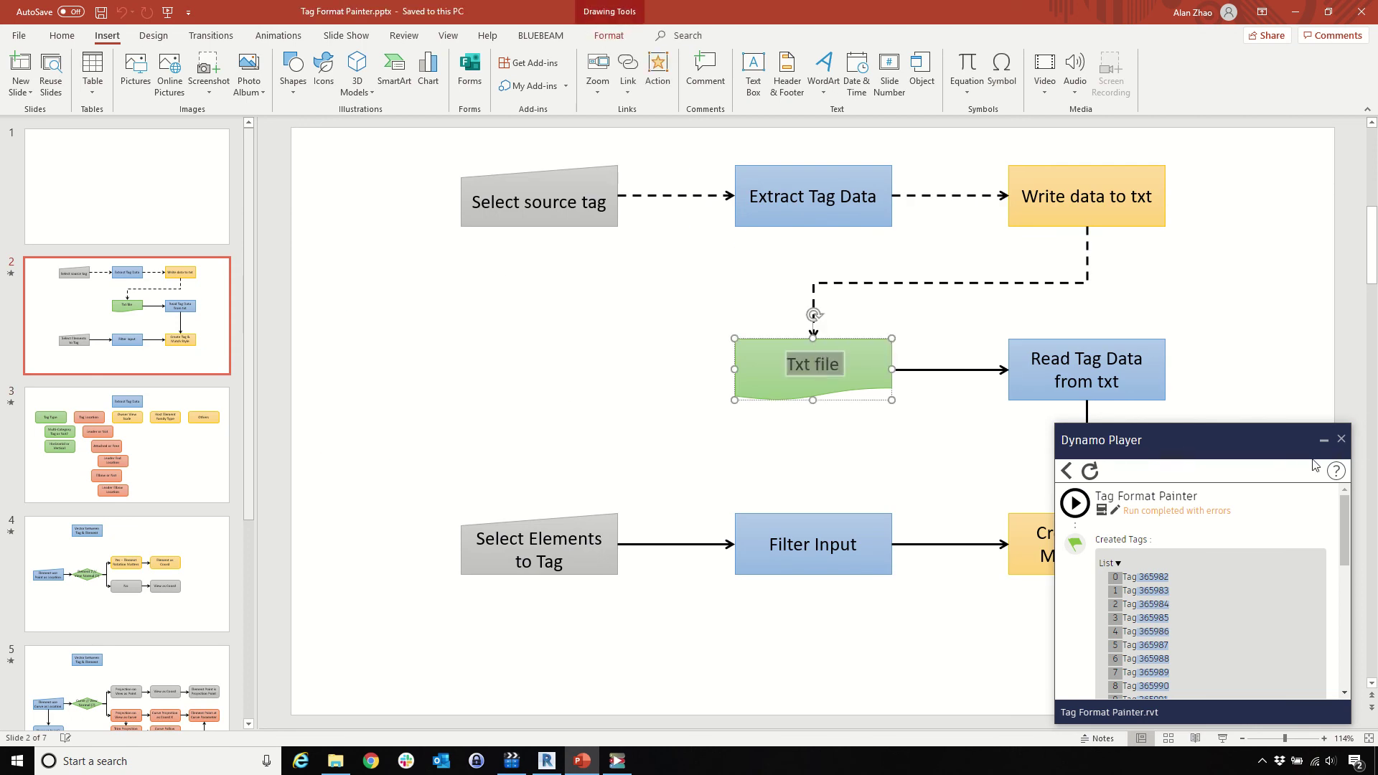
click(1324, 441)
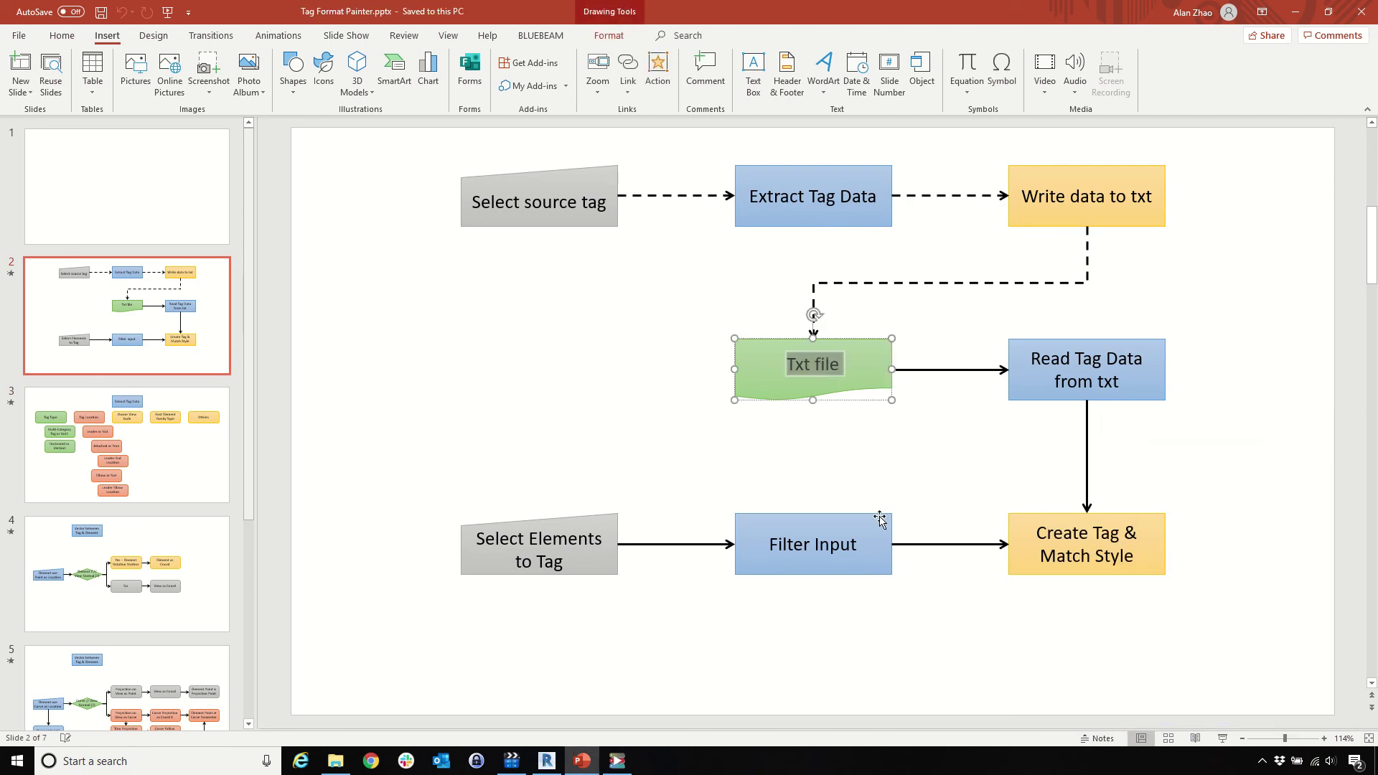
click(951, 479)
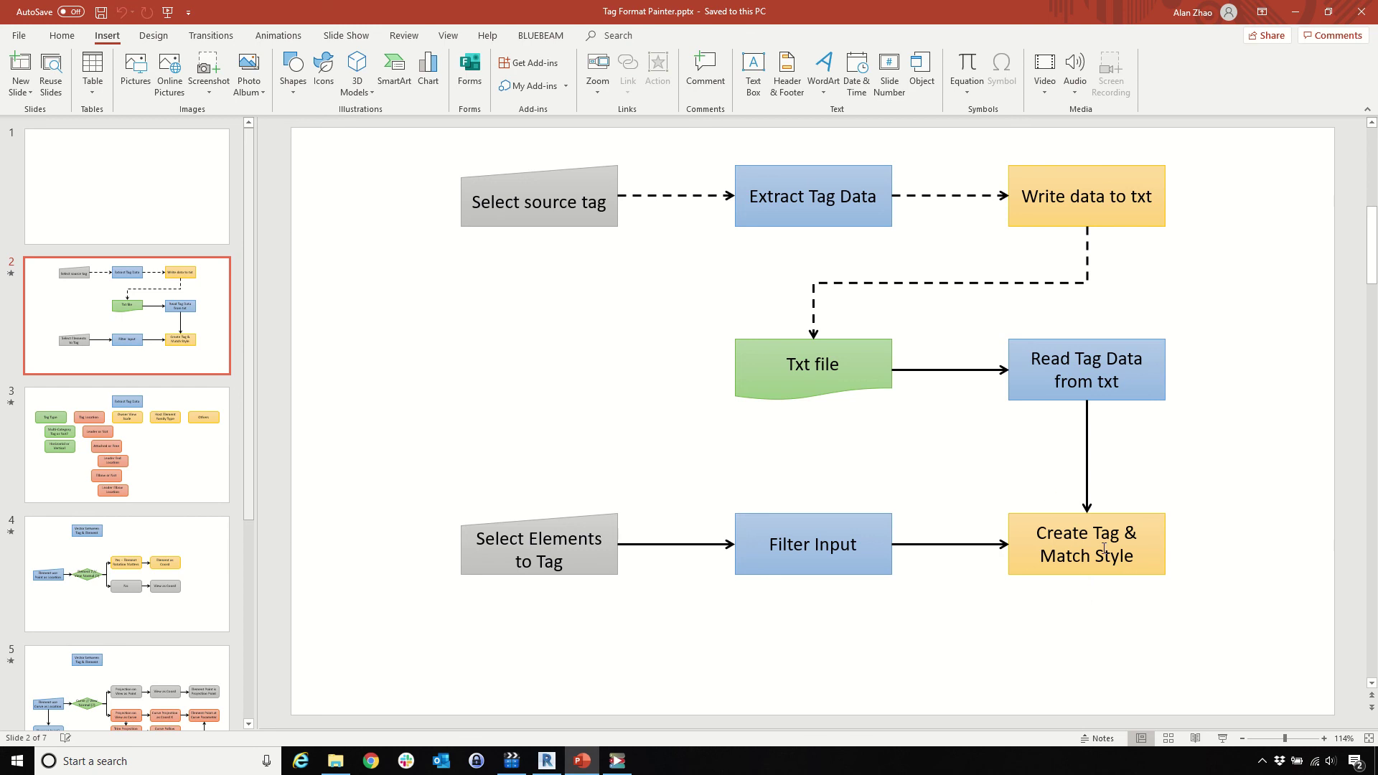
Step: Review slides 3 to 5 on the extracted tag data and the vector between tag and element
click(147, 452)
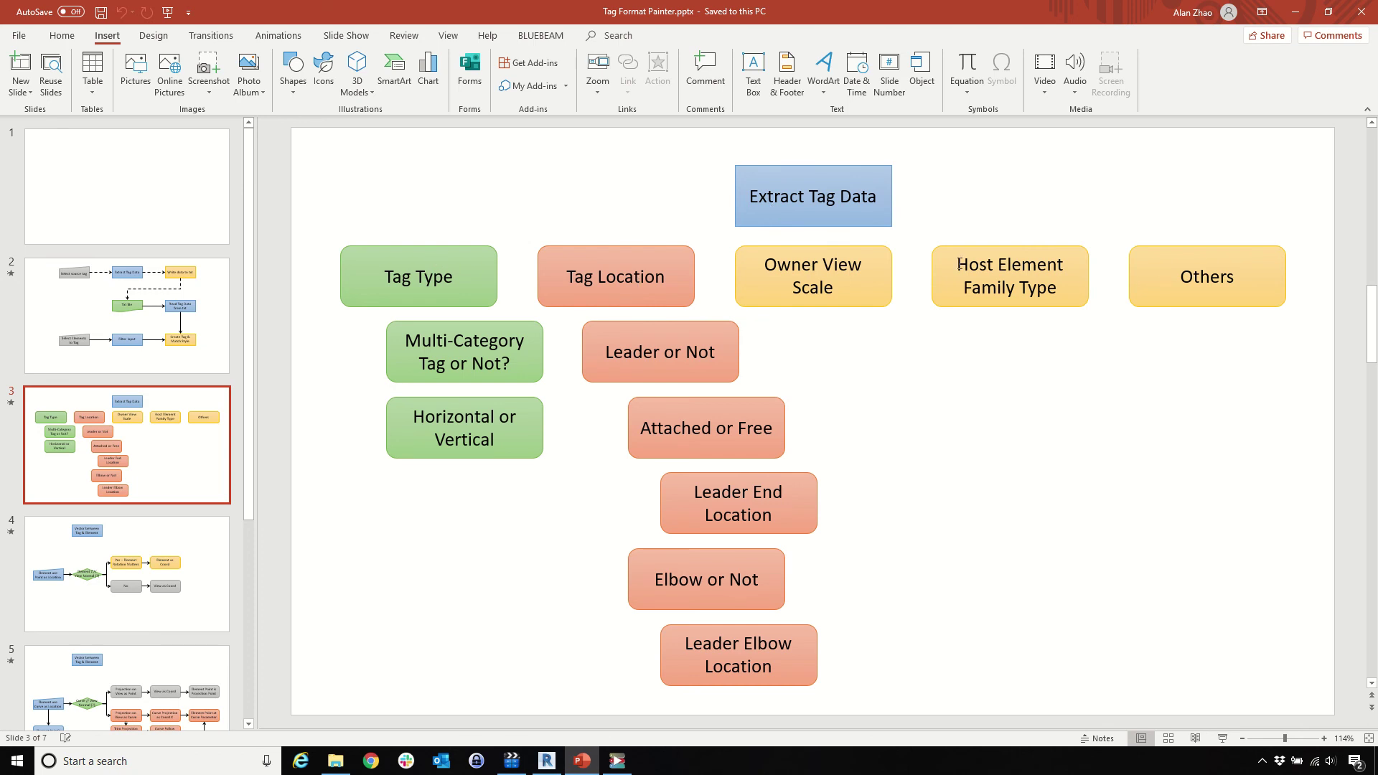
click(162, 581)
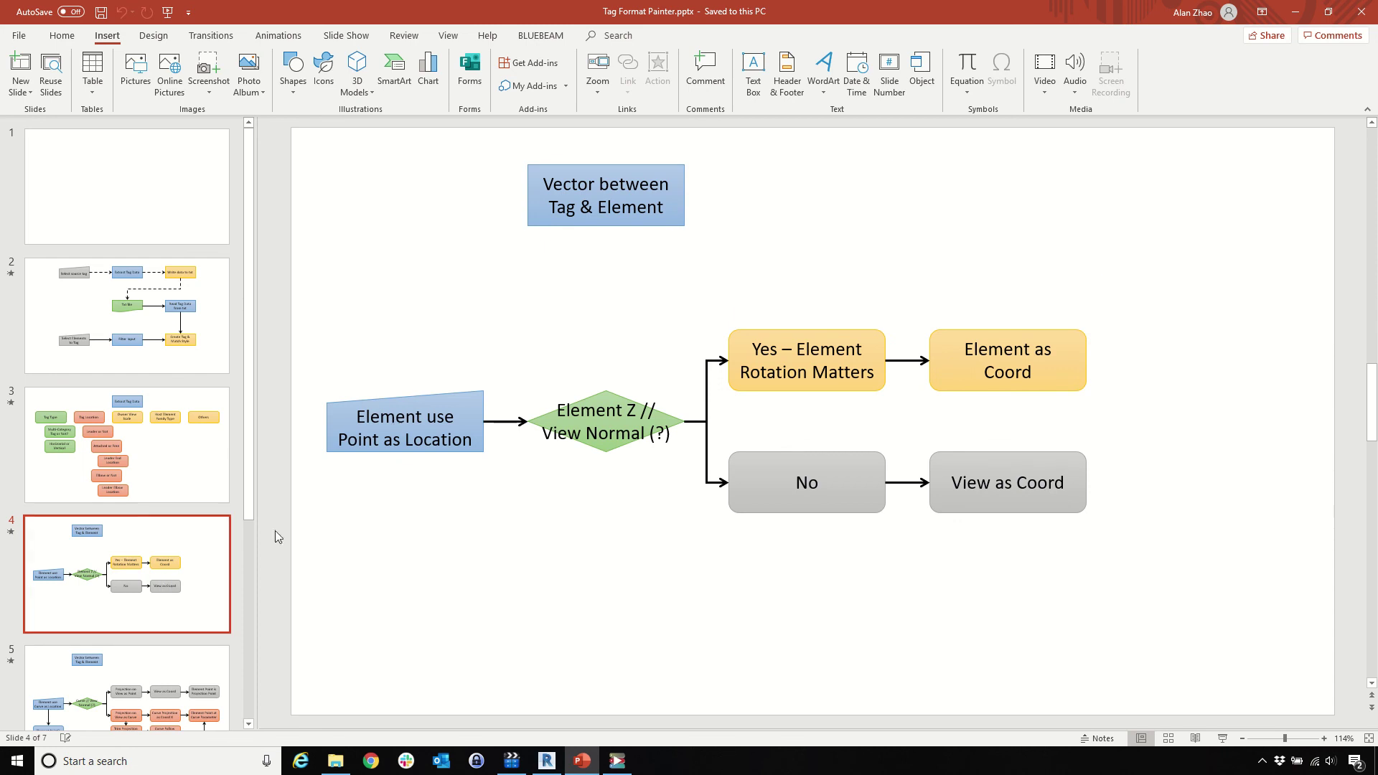
click(143, 700)
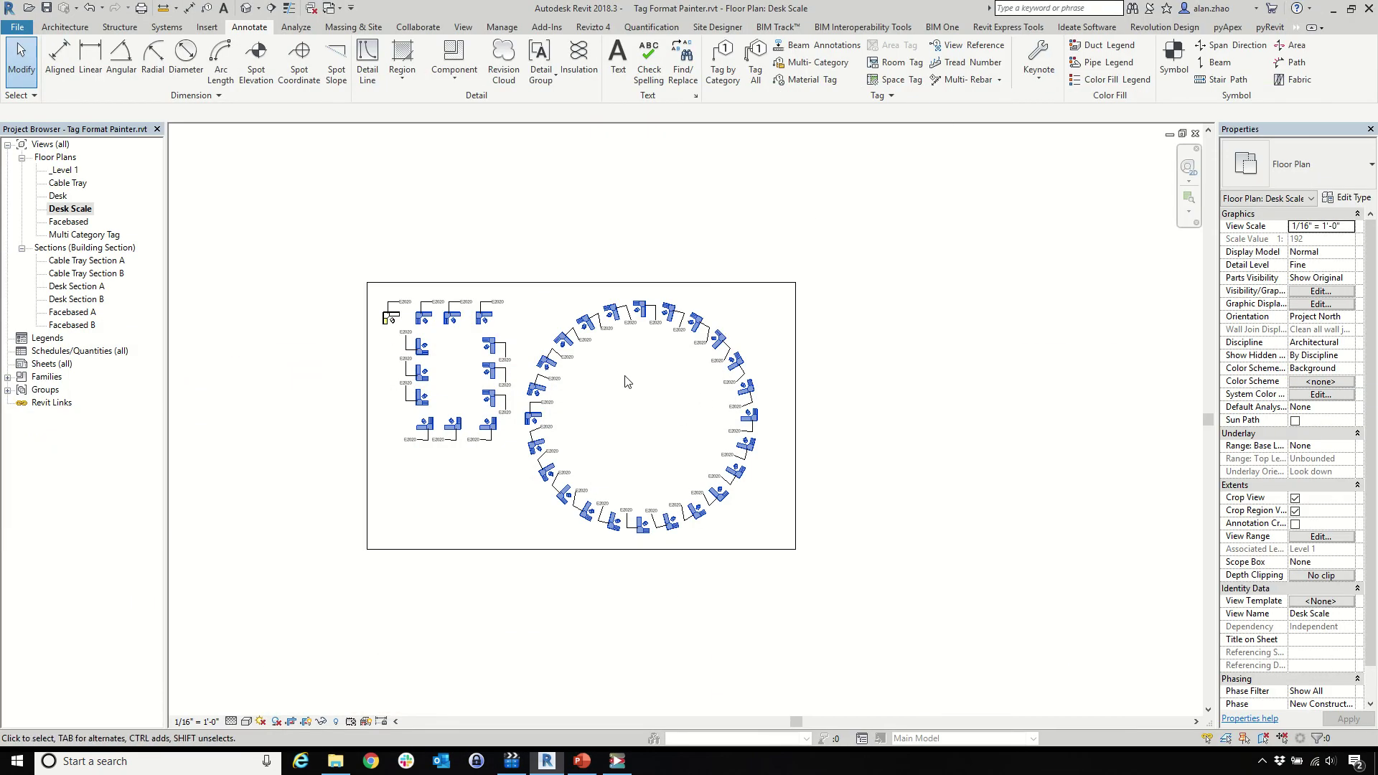
scroll(627, 381, up, 2)
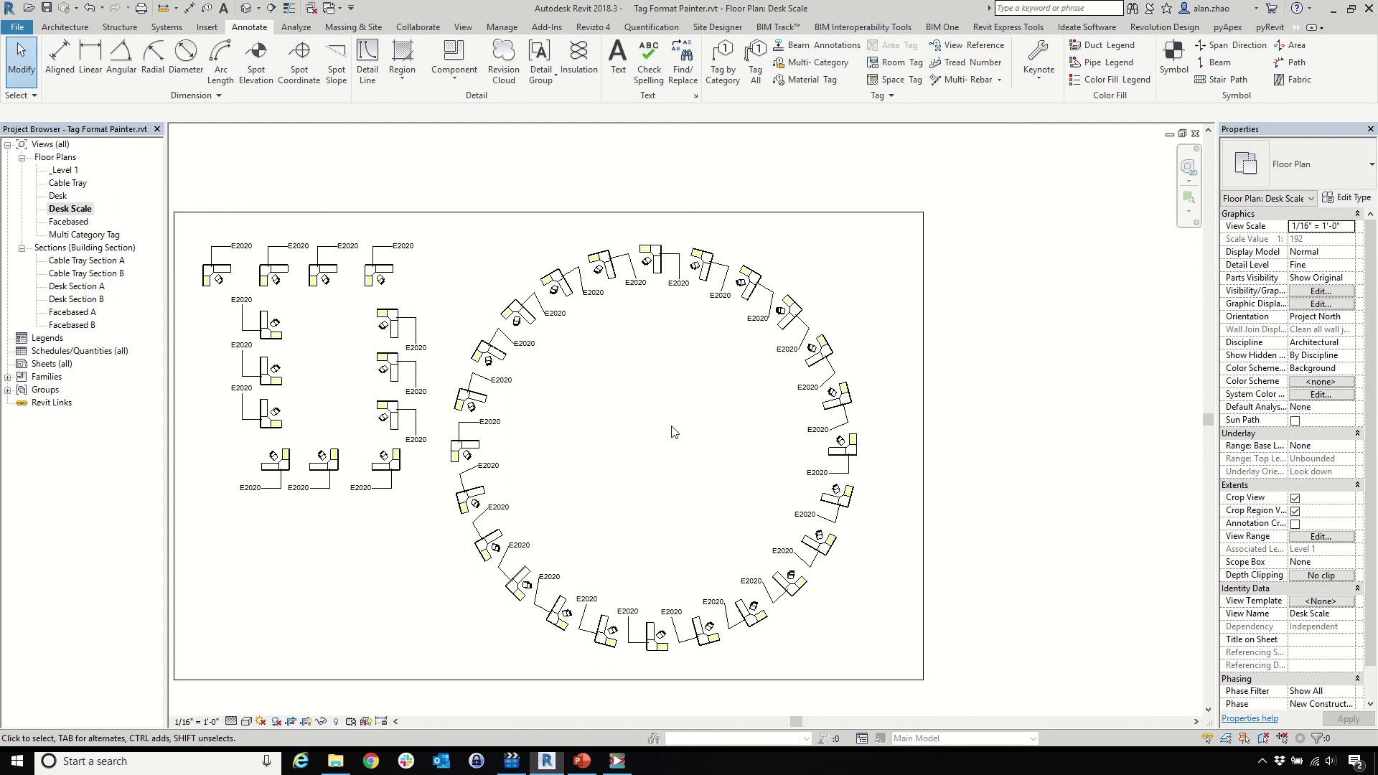
mouse_move(561, 6)
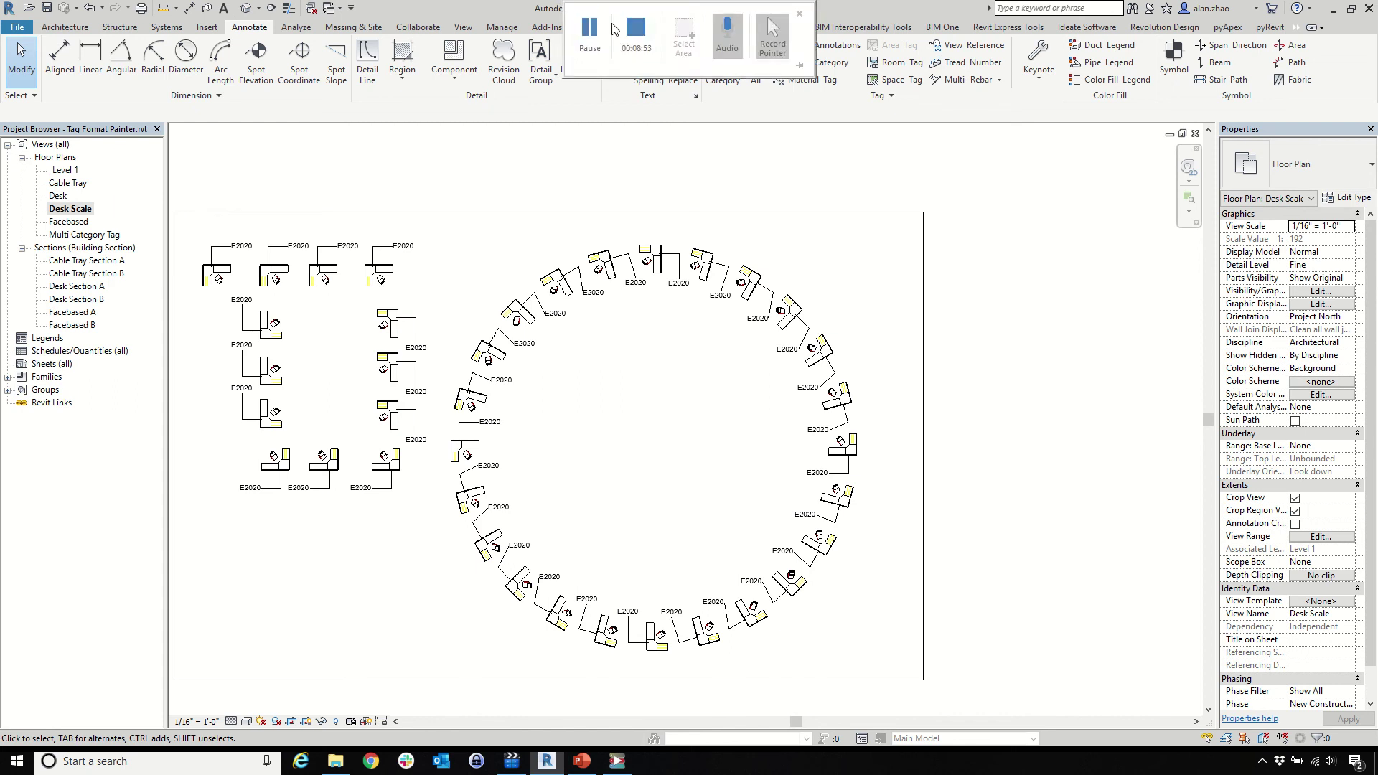